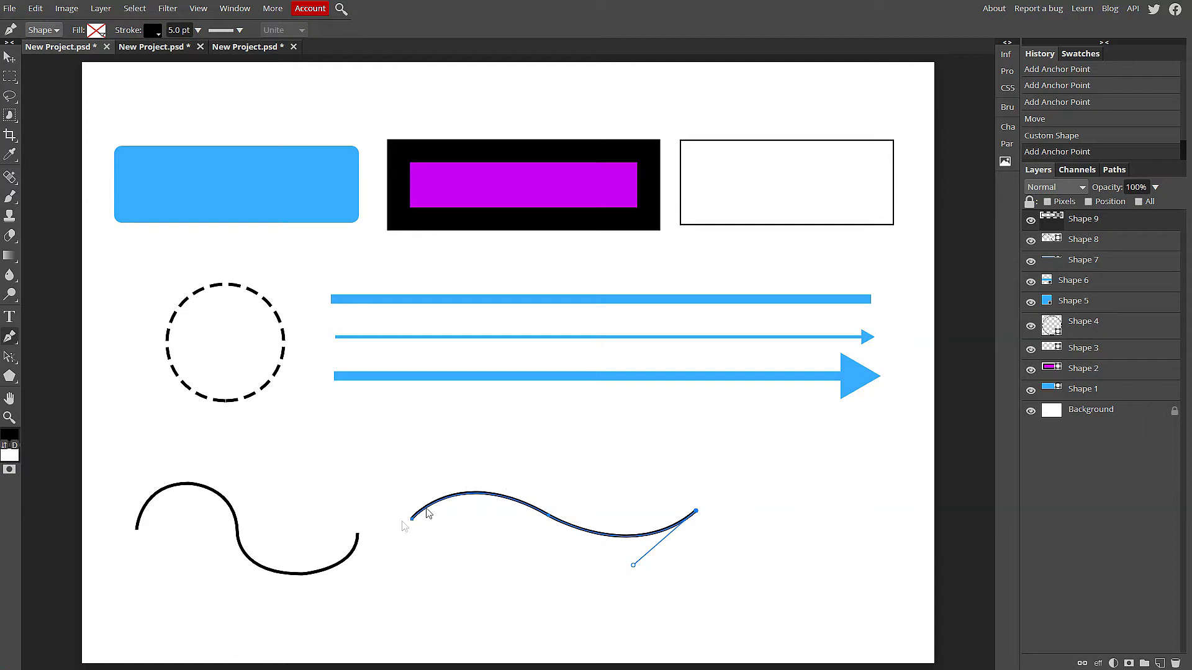
Give the thin curve a dashed stroke preset and open the custom shape library options
left_click(217, 32)
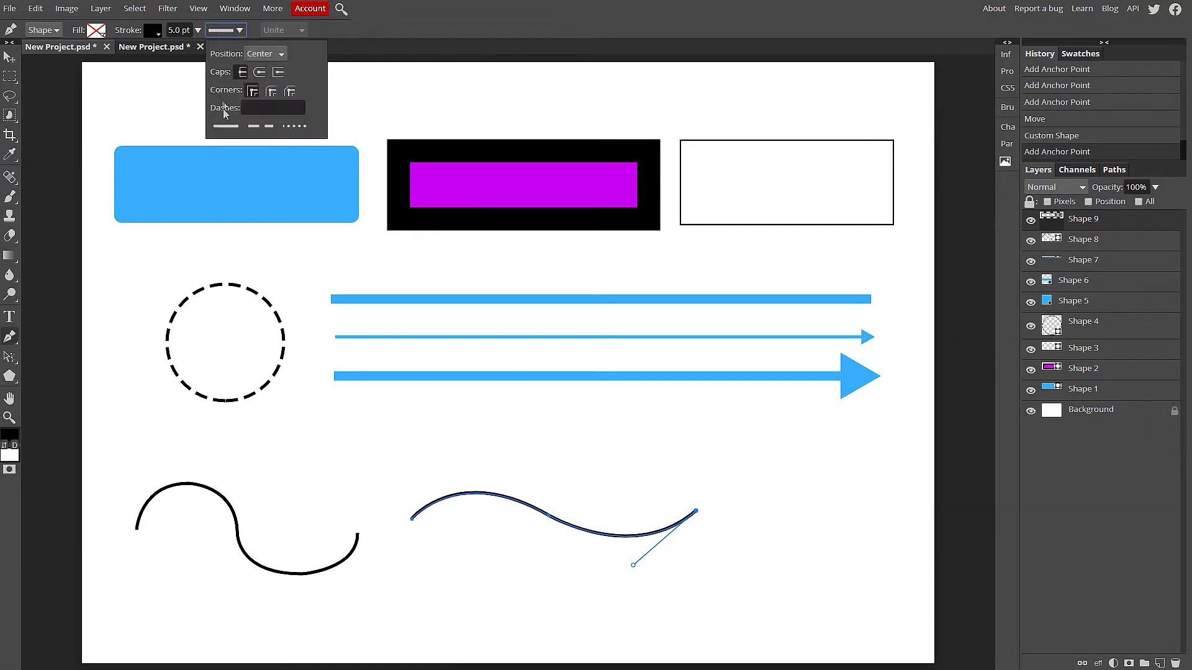
left_click(259, 126)
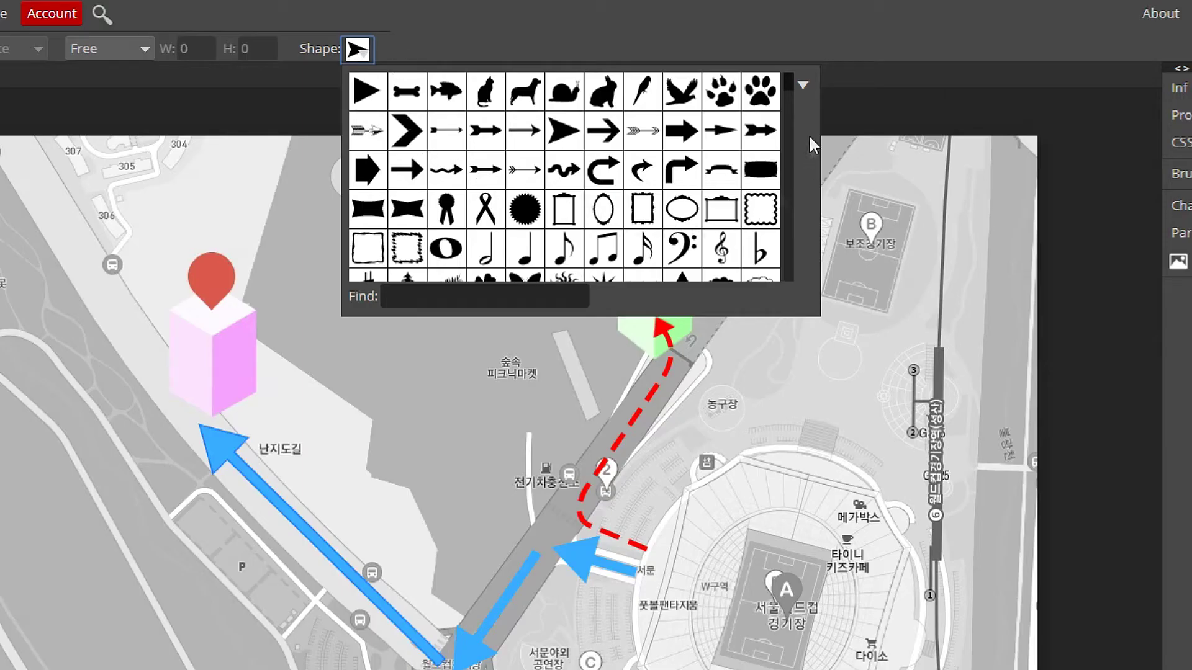
left_click(803, 87)
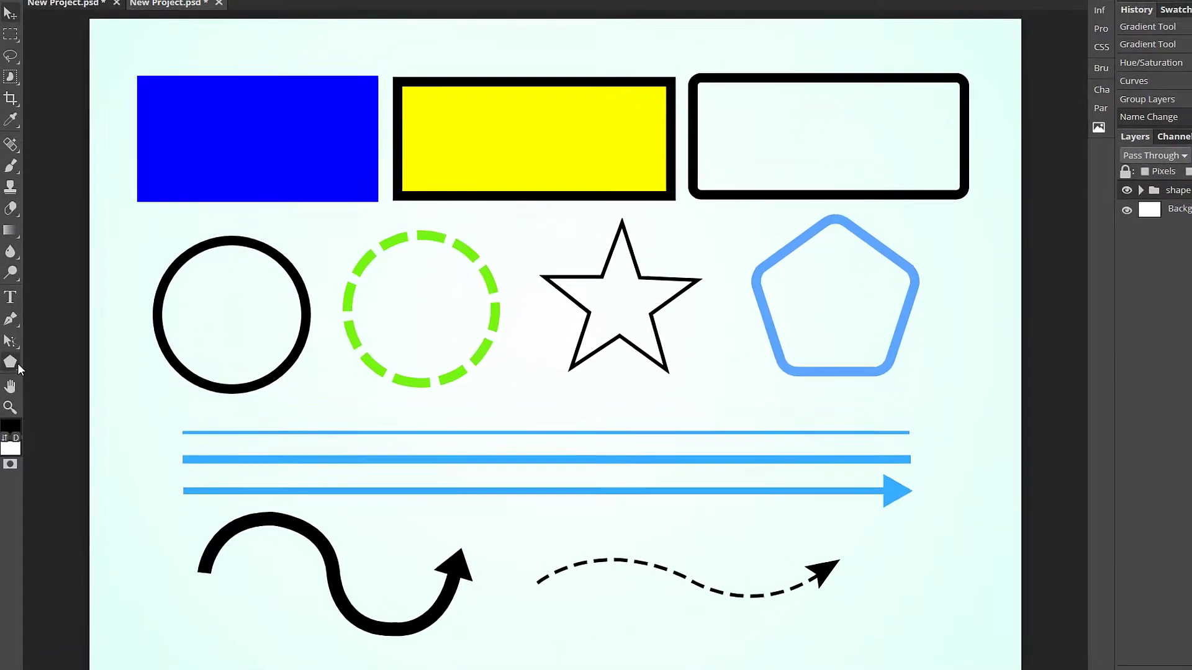
Bring up the list of the five shape kinds from the shape tool
right_click(20, 344)
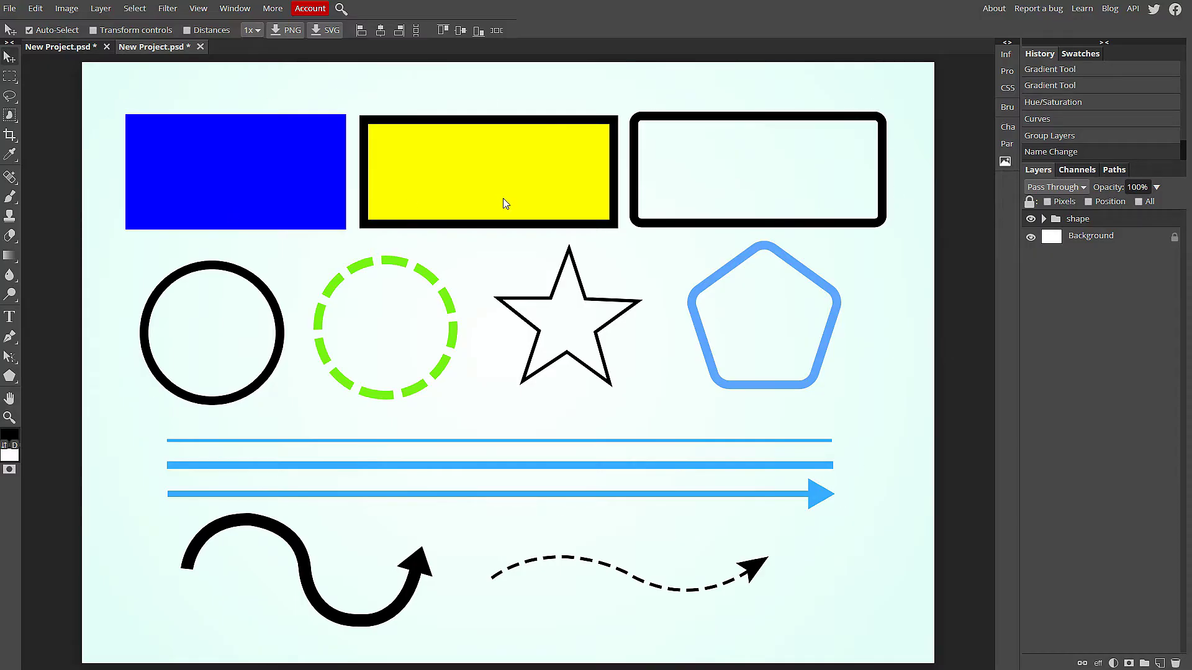
left_click(255, 186)
left_click(497, 178)
left_click(666, 175)
left_click(245, 189)
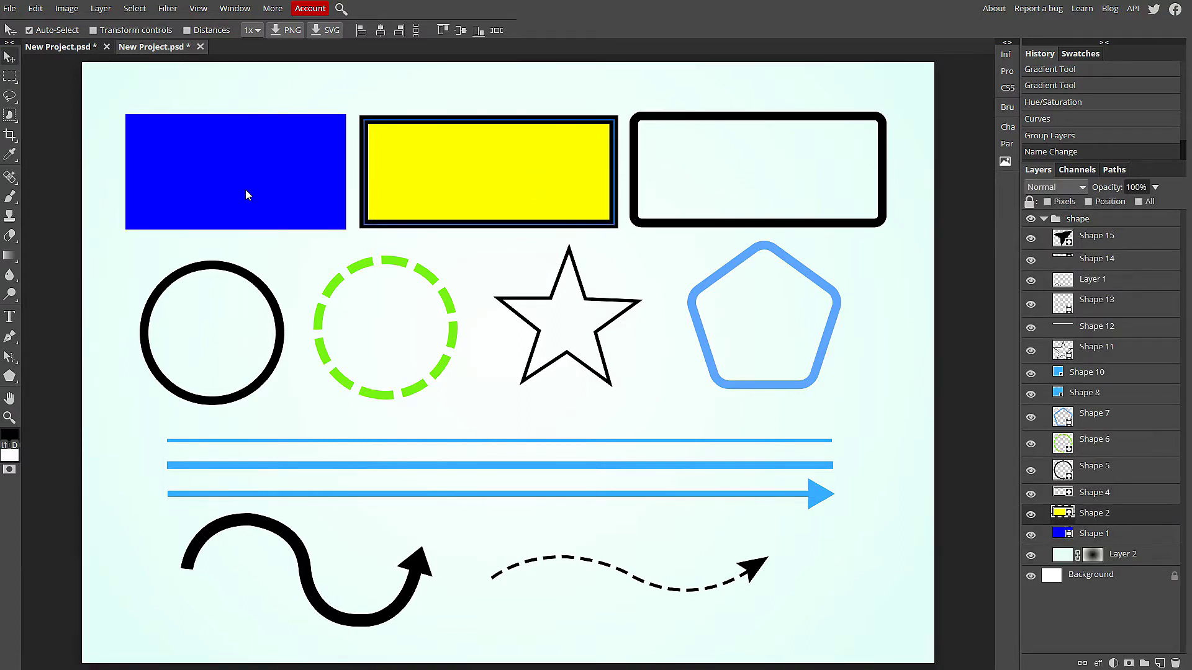
left_click(437, 175)
mouse_move(677, 125)
left_mouse_down()
mouse_move(684, 198)
mouse_move(674, 126)
left_mouse_up()
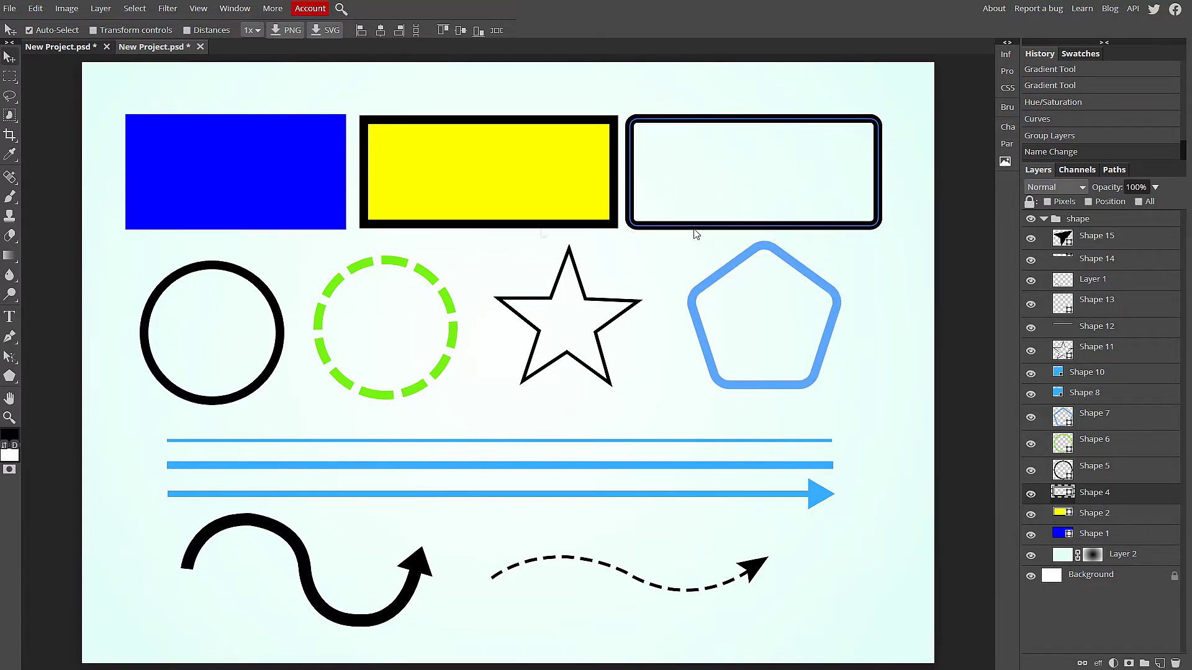
left_click(254, 282)
left_click(386, 267)
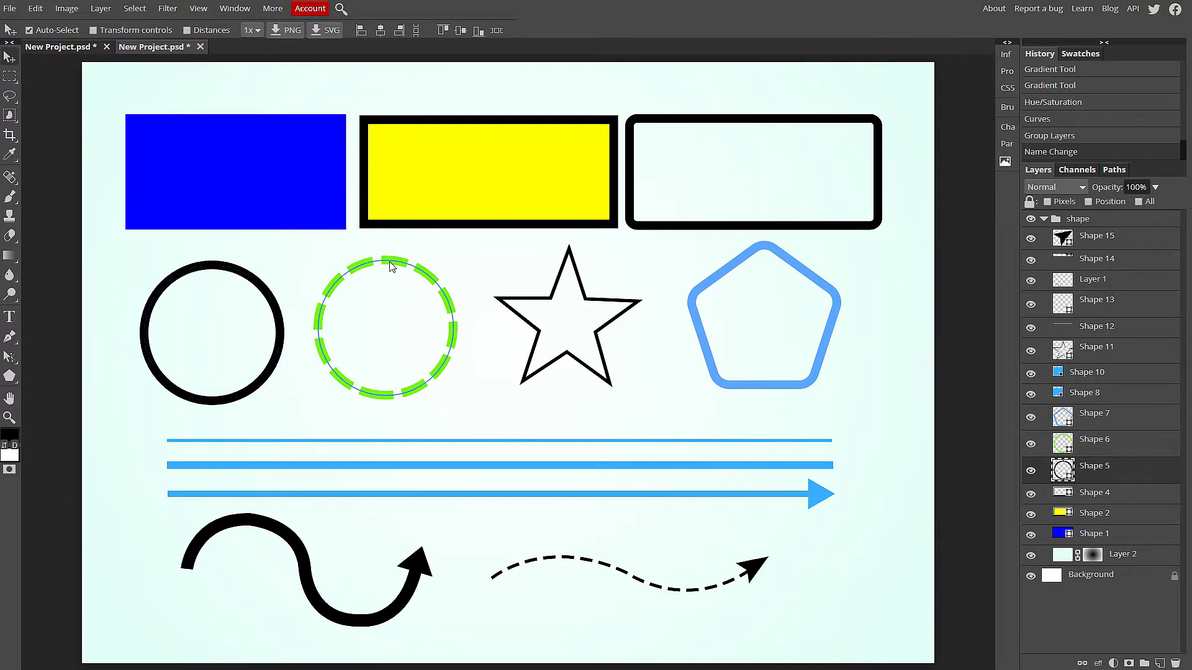
left_click(513, 302)
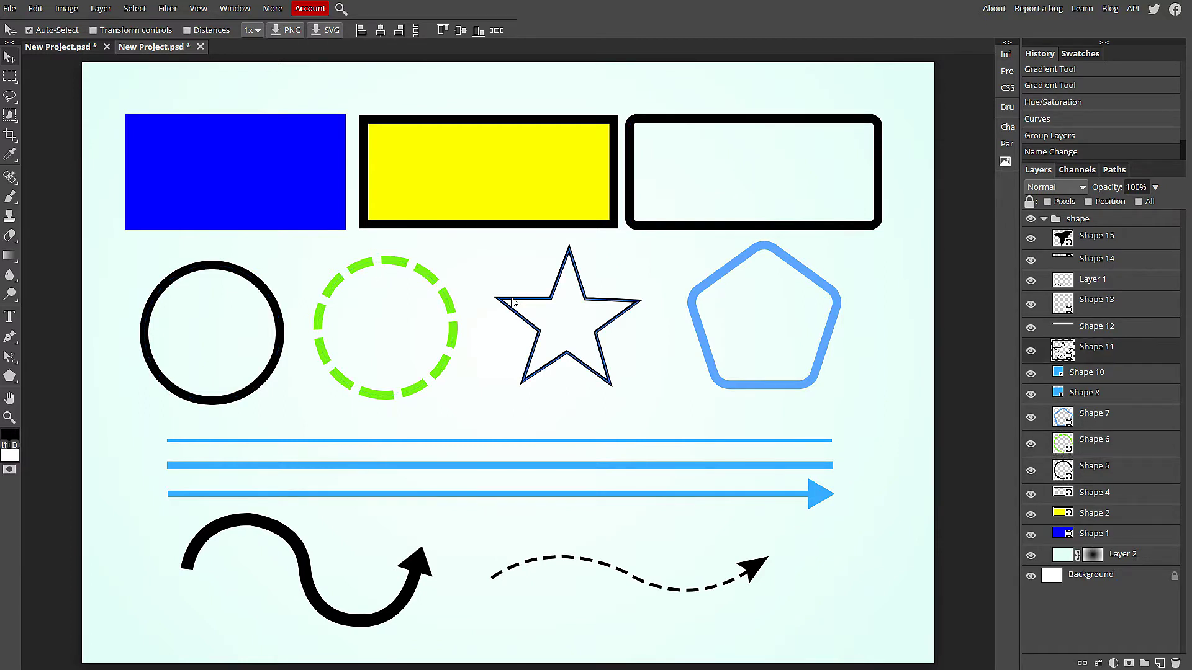
left_click(684, 298)
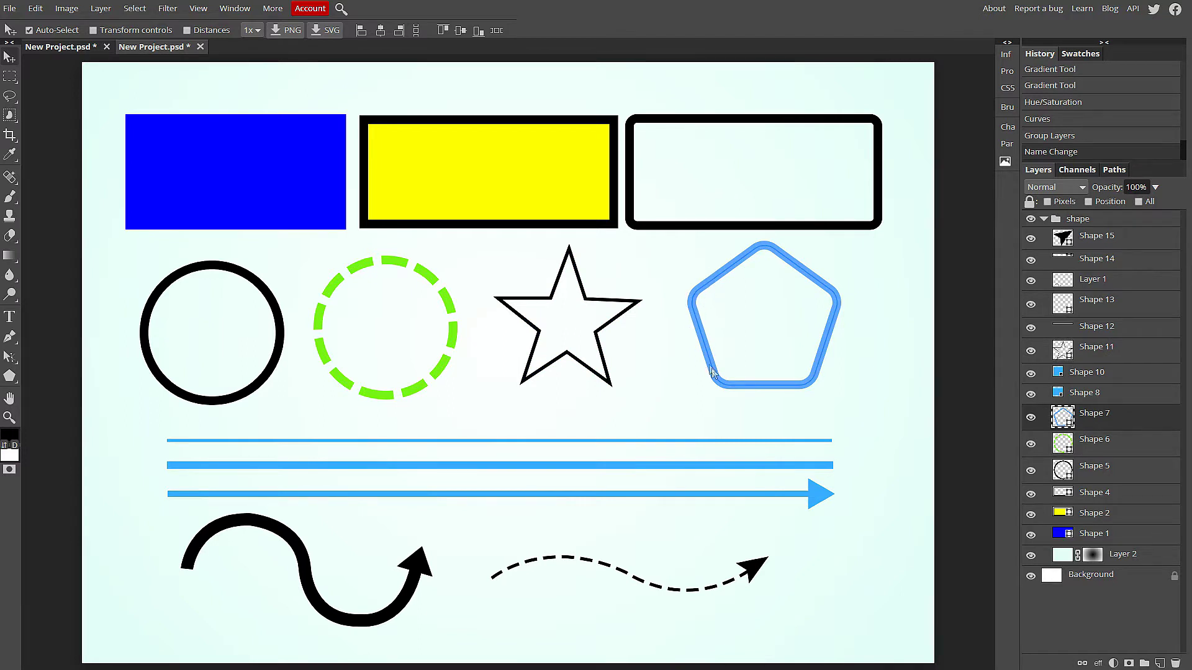
left_click(591, 441)
left_click(591, 467)
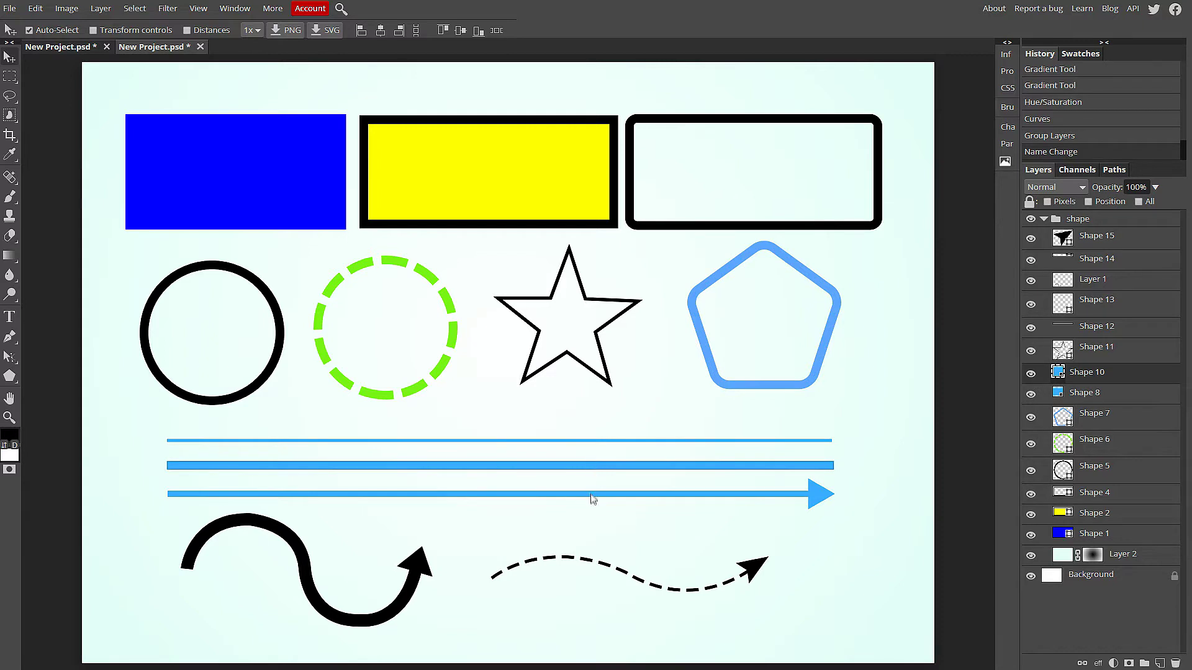
left_click(591, 495)
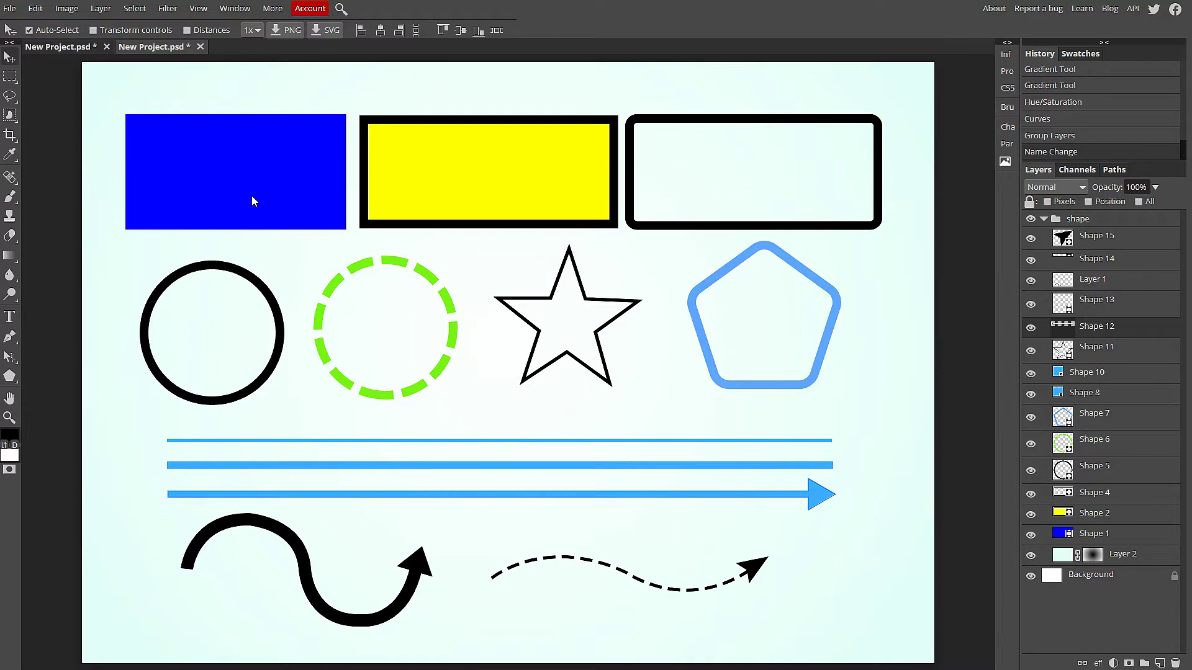
right_click(10, 376)
left_click(62, 50)
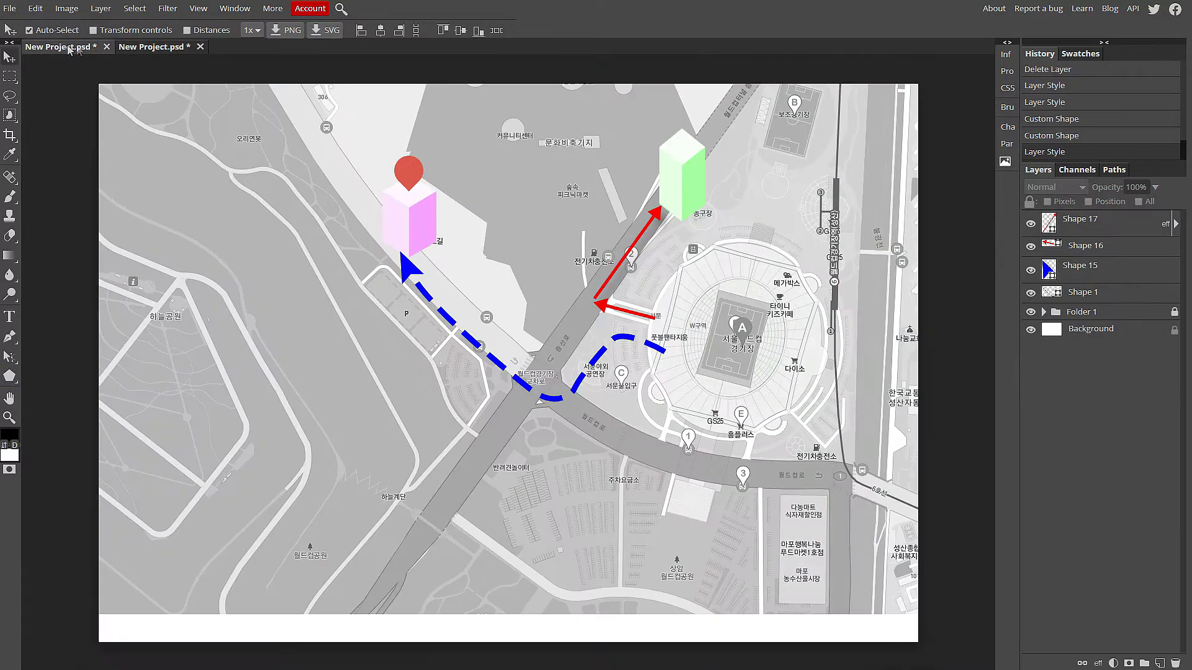
left_click(151, 49)
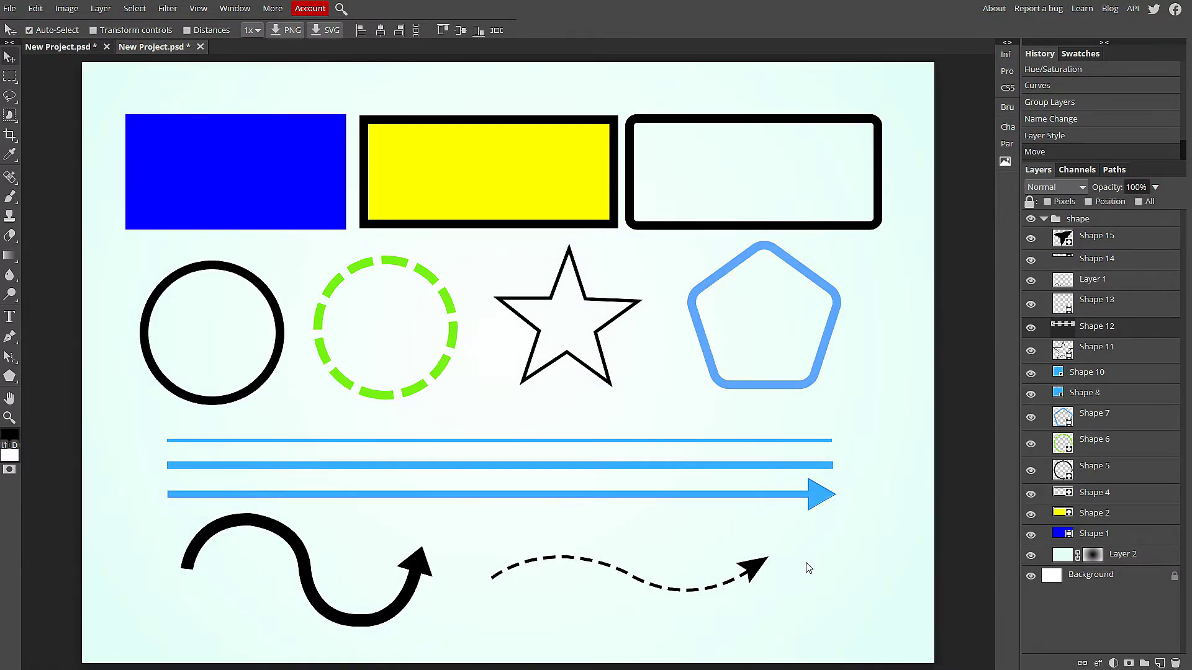
left_click(72, 48)
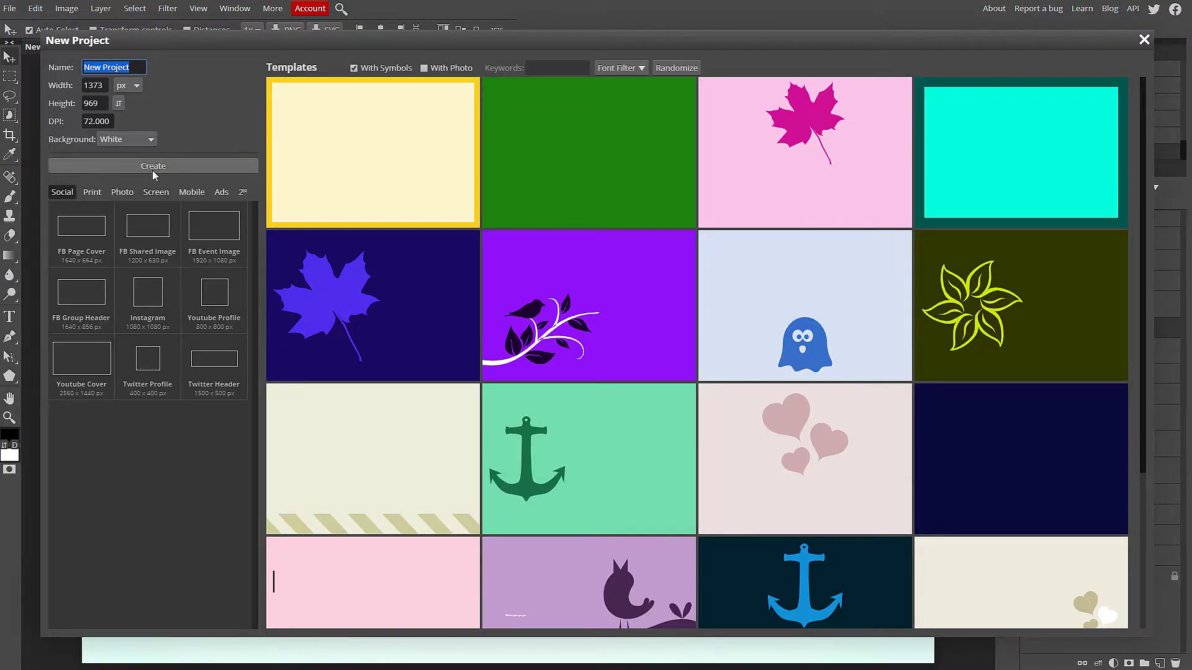
left_click(180, 172)
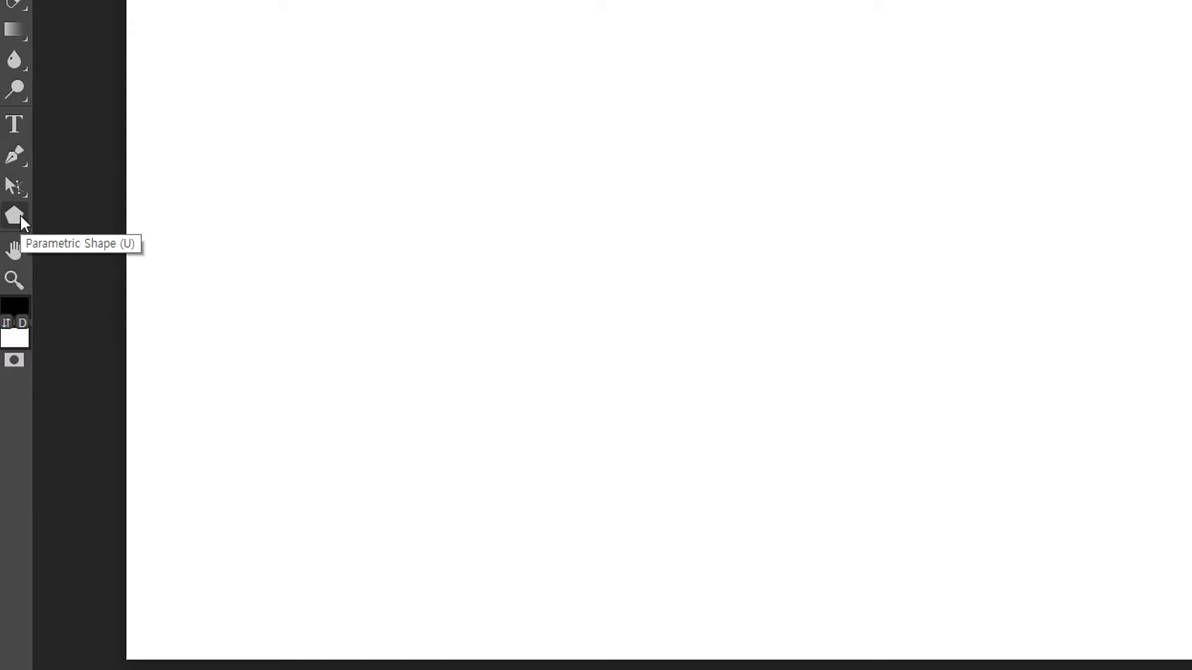
Switch to the Rectangle tool and review its stroke style options
right_click(20, 216)
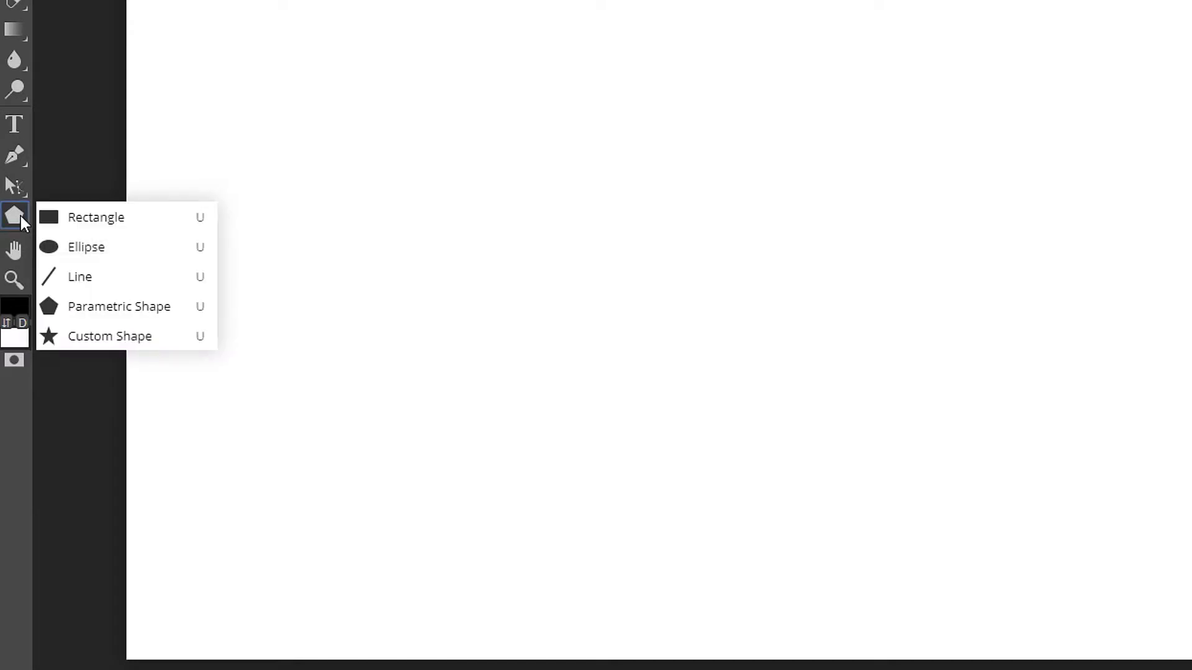
left_click(104, 223)
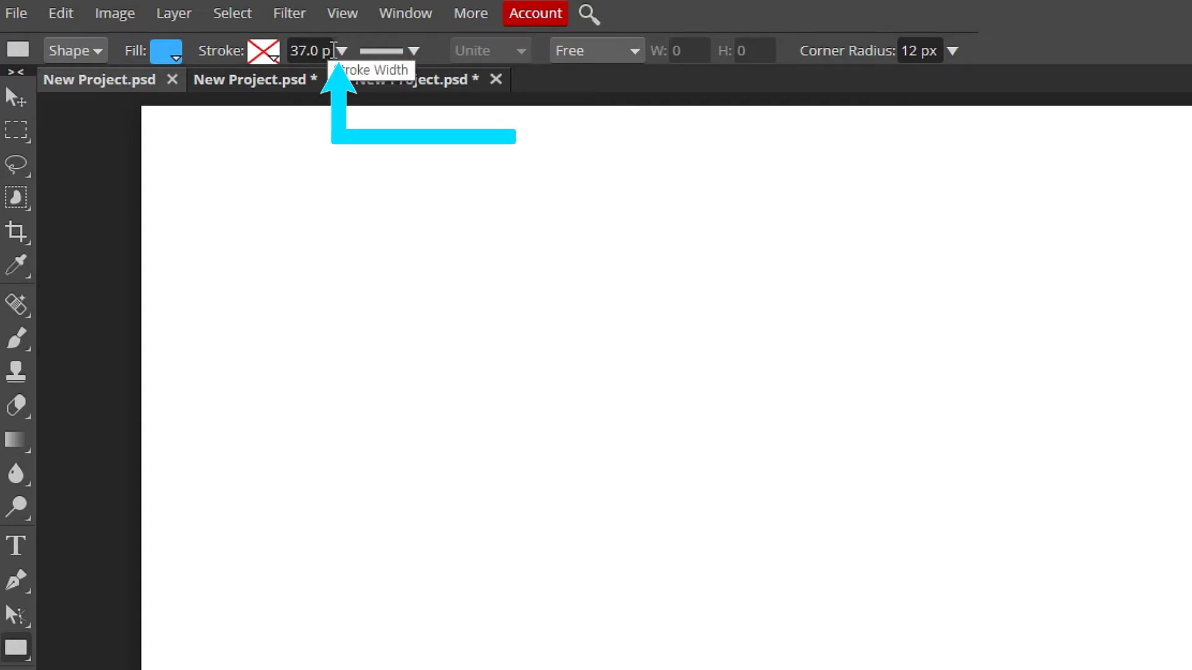
left_click(414, 50)
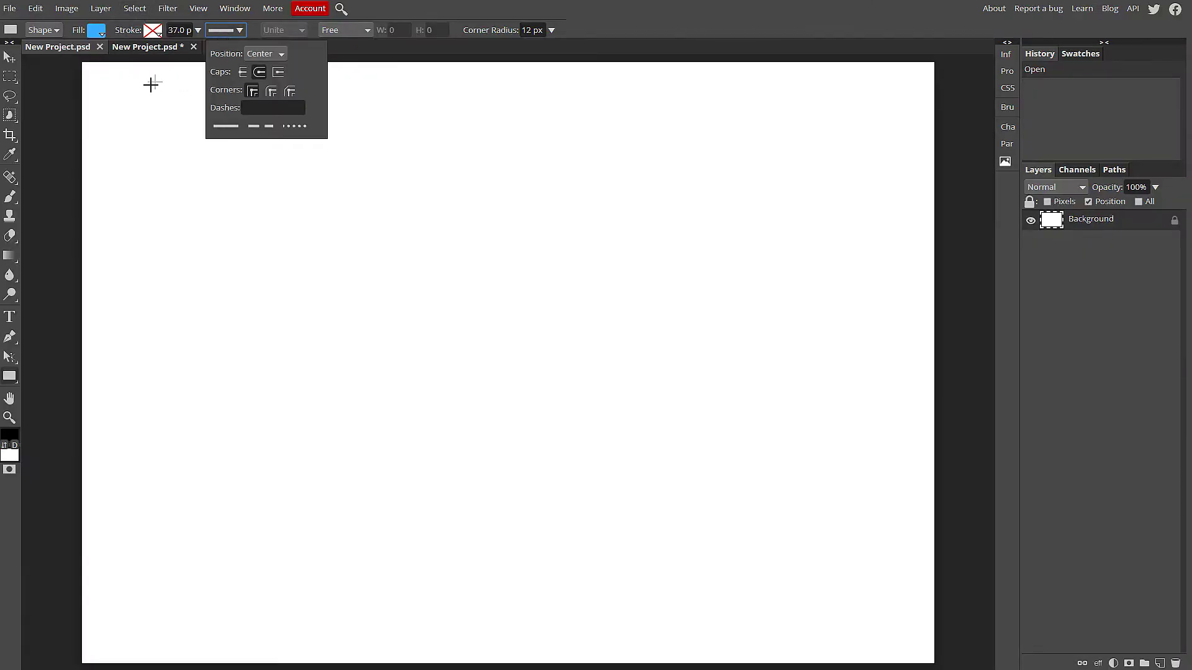
left_click(131, 146)
Draw a blue rounded rectangle near the top left of the page
mouse_move(131, 146)
left_mouse_down()
mouse_move(211, 184)
mouse_move(356, 207)
mouse_move(376, 224)
left_mouse_up()
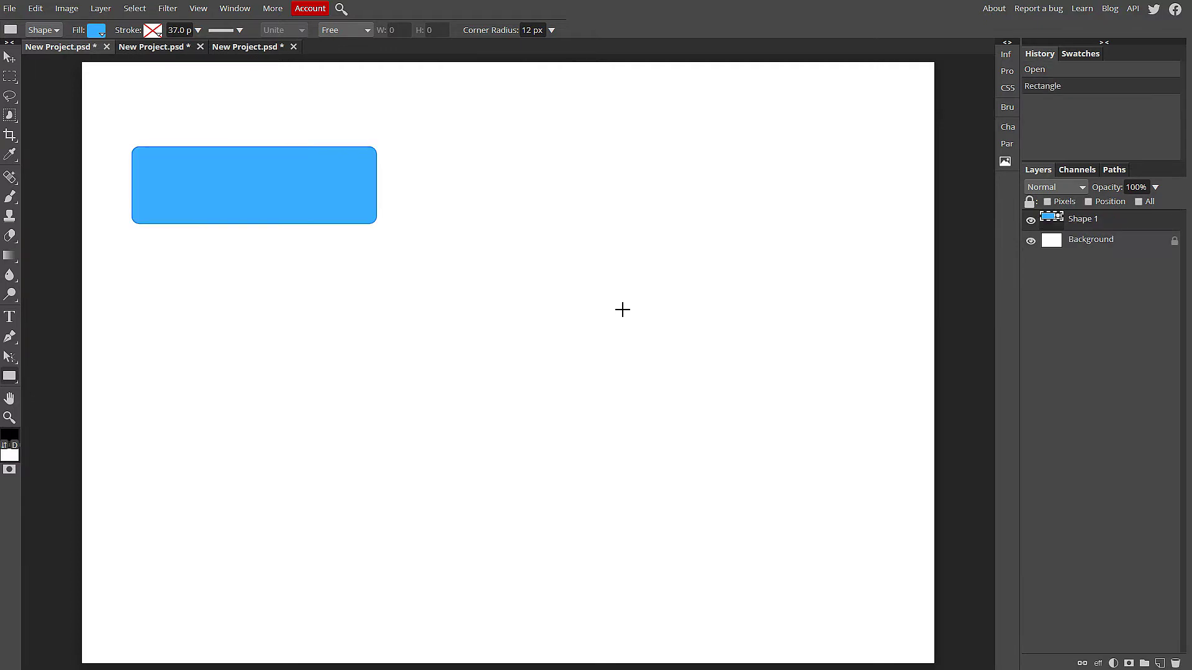
left_click(9, 57)
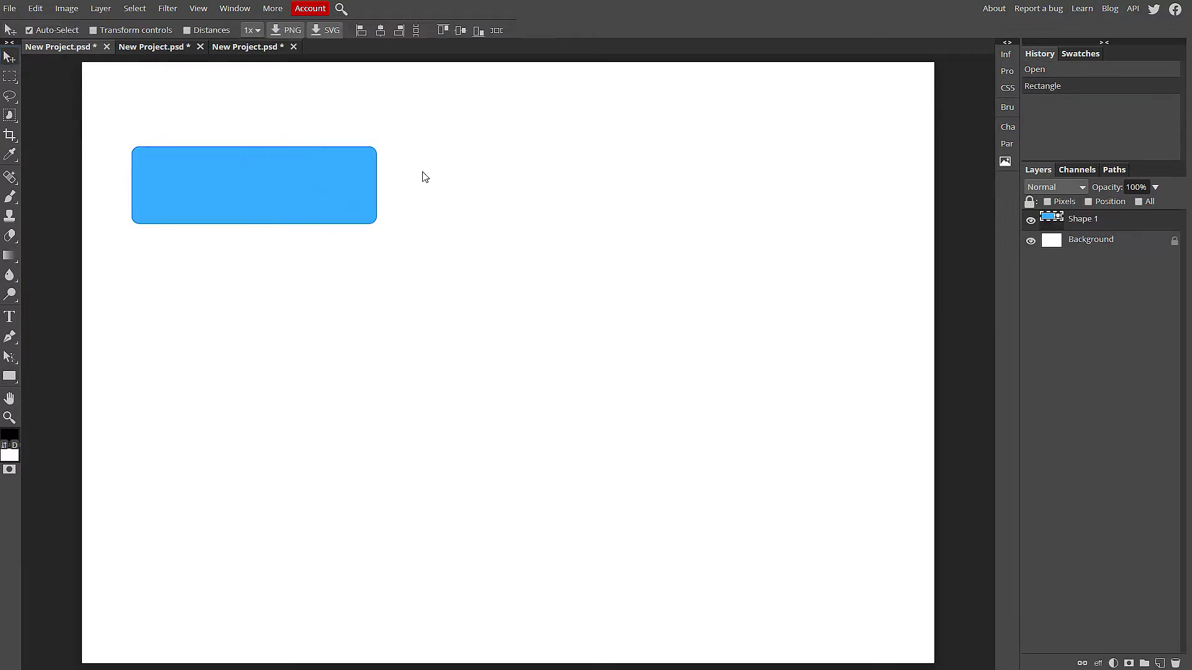
key("u")
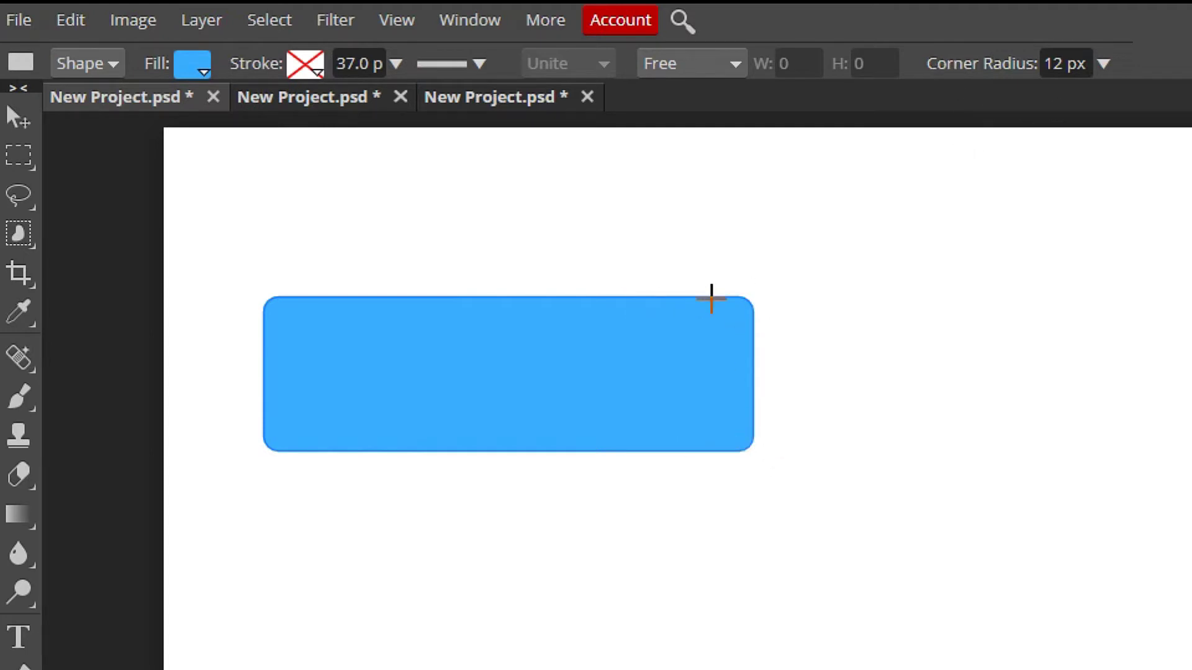
Set the corner radius to 0 px for the next rectangle
double_click(1056, 63)
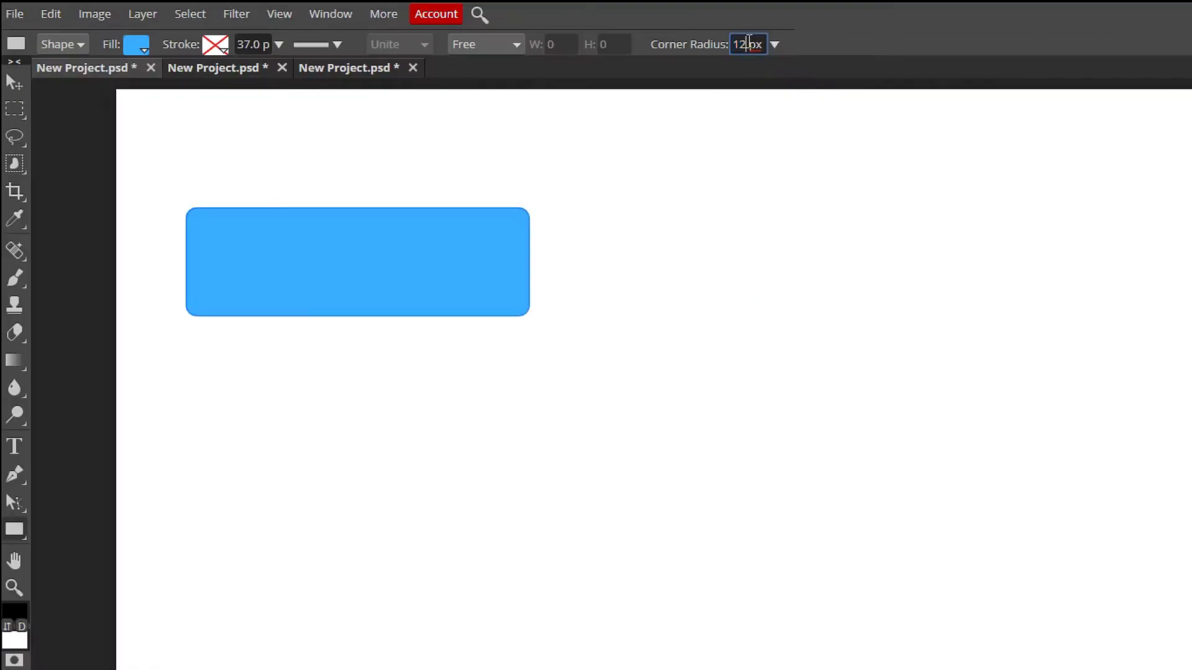
type("0")
left_click(137, 44)
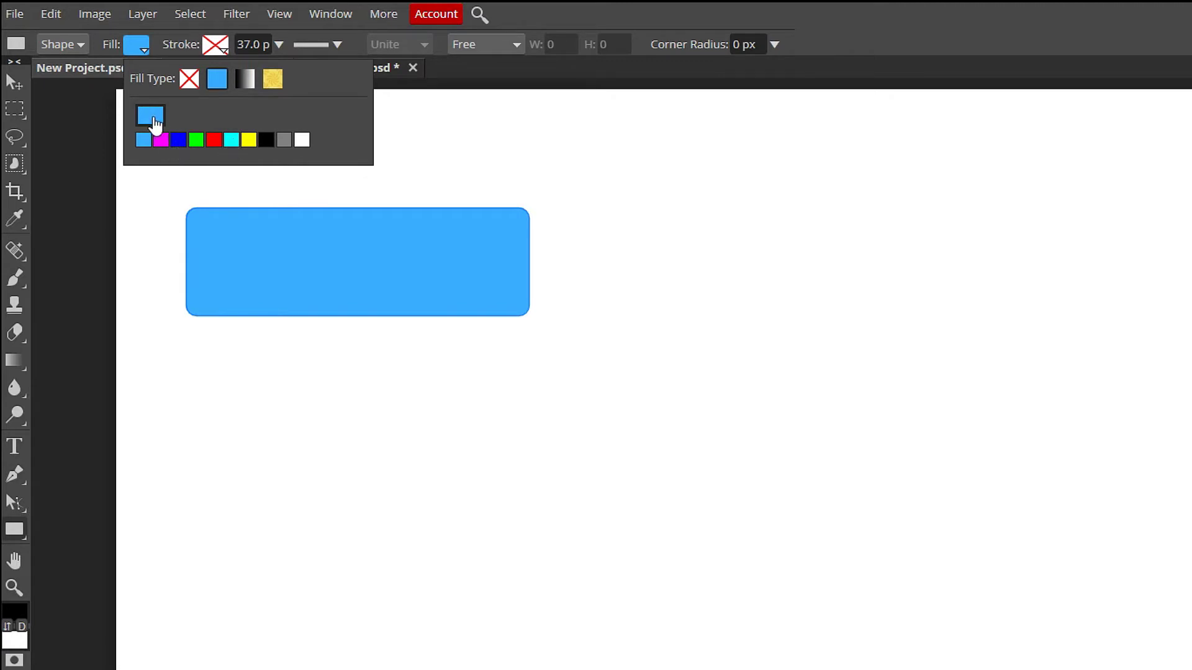
Set the rectangle fill to magenta and the stroke to black
left_click(150, 116)
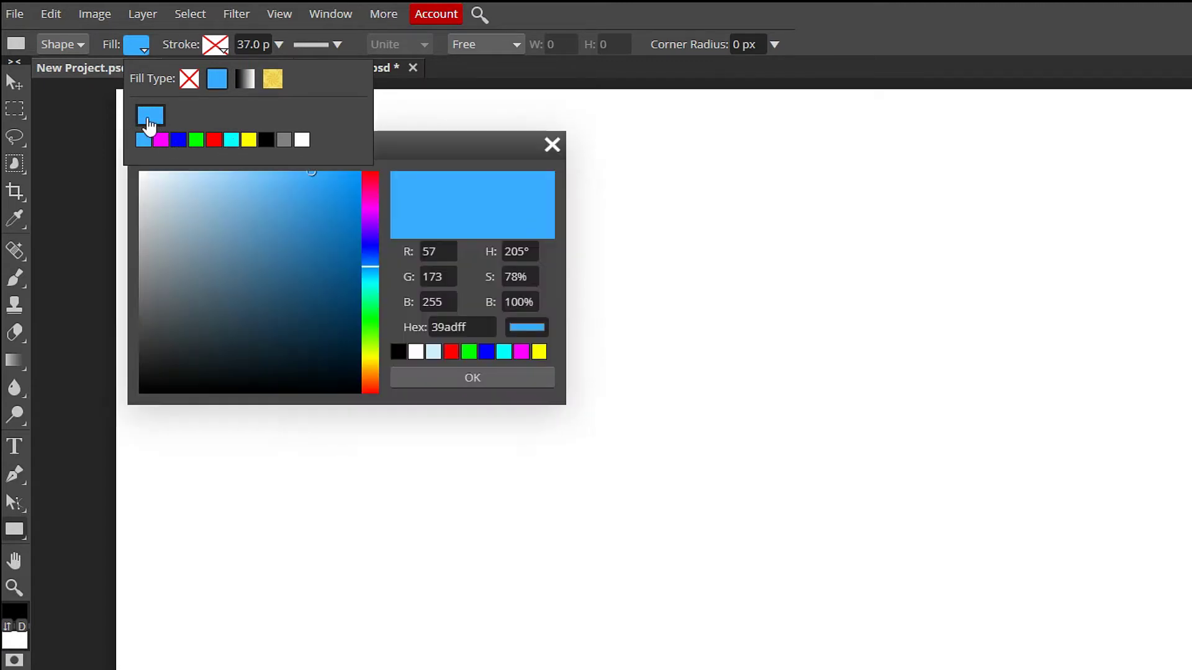
left_click(370, 222)
left_click(210, 47)
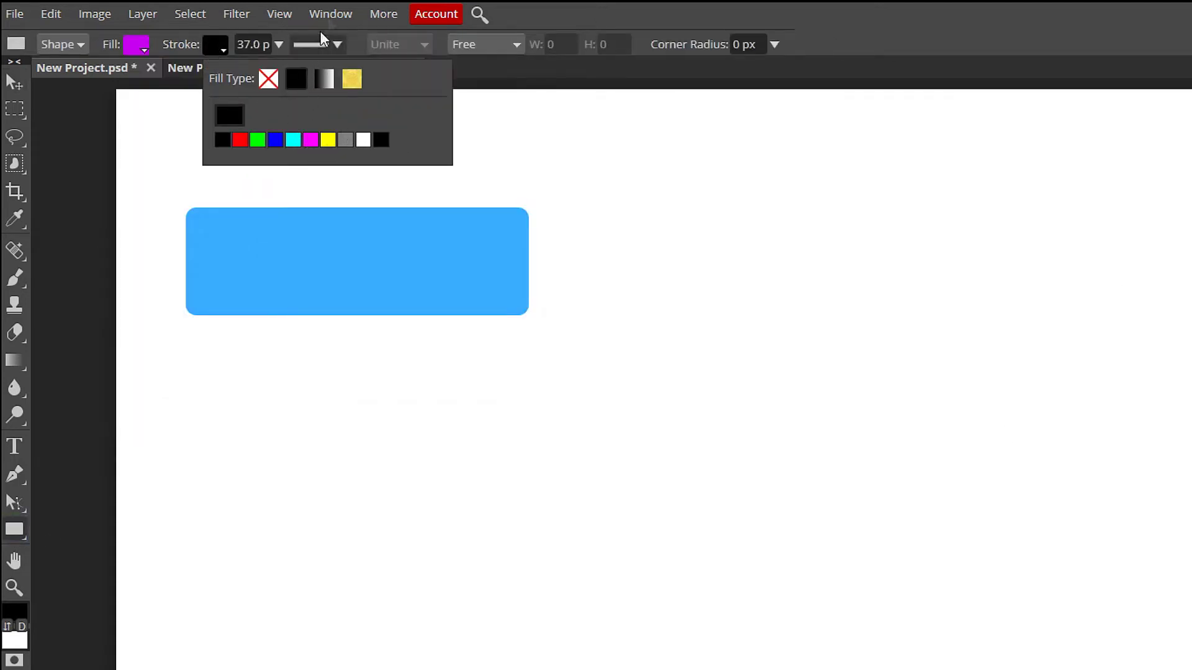
left_click(659, 21)
Draw the magenta rectangle to the right of the blue one
left_click_drag(584, 214, 935, 310)
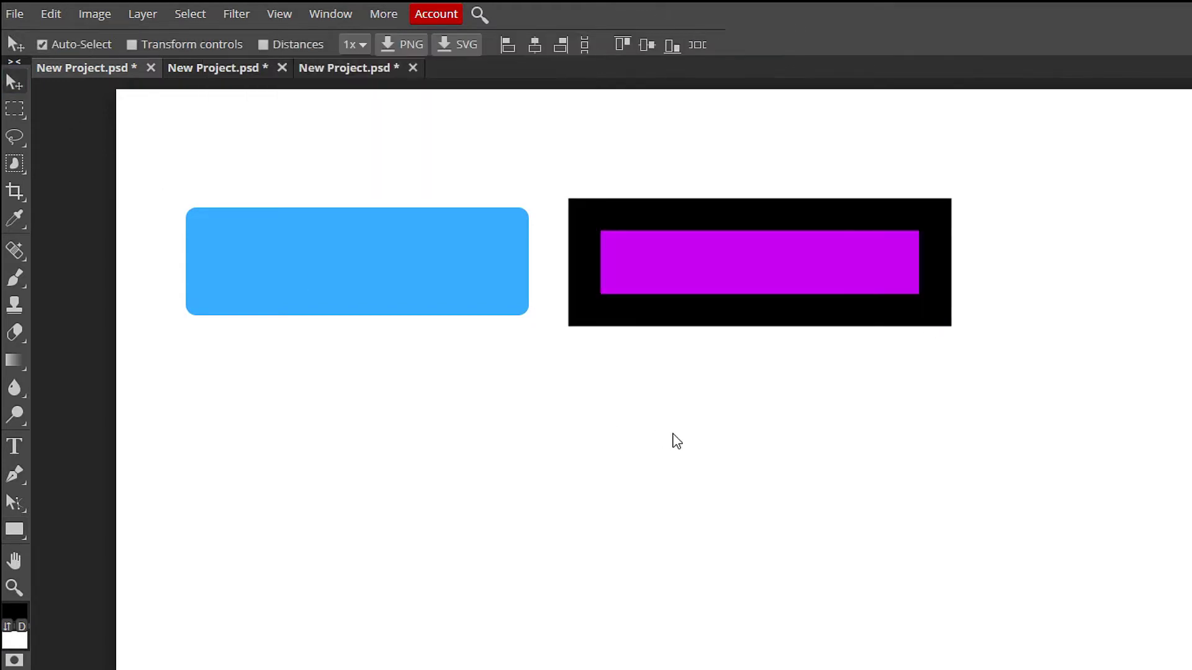
left_click(750, 256)
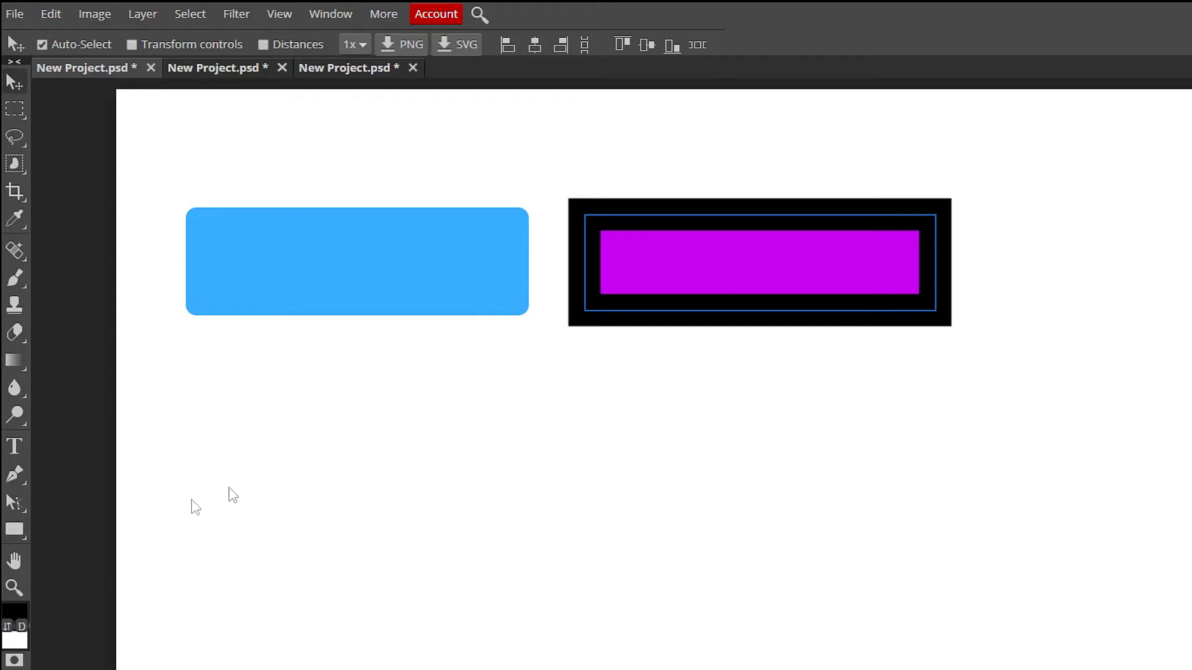
left_click(14, 529)
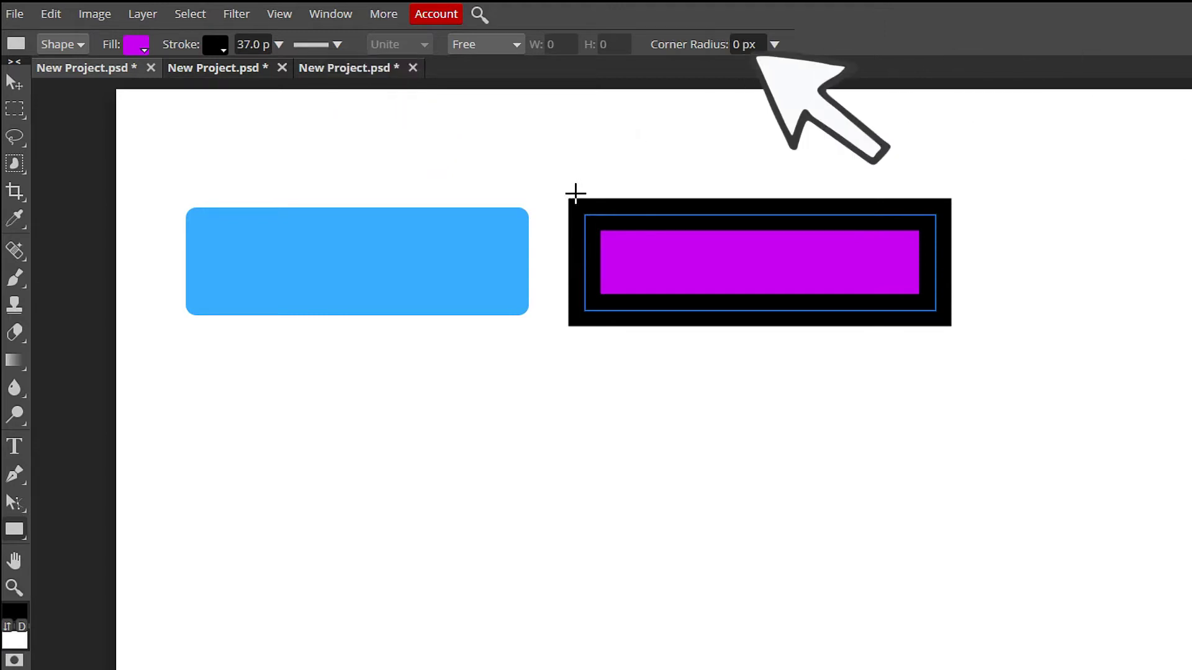
left_click(14, 81)
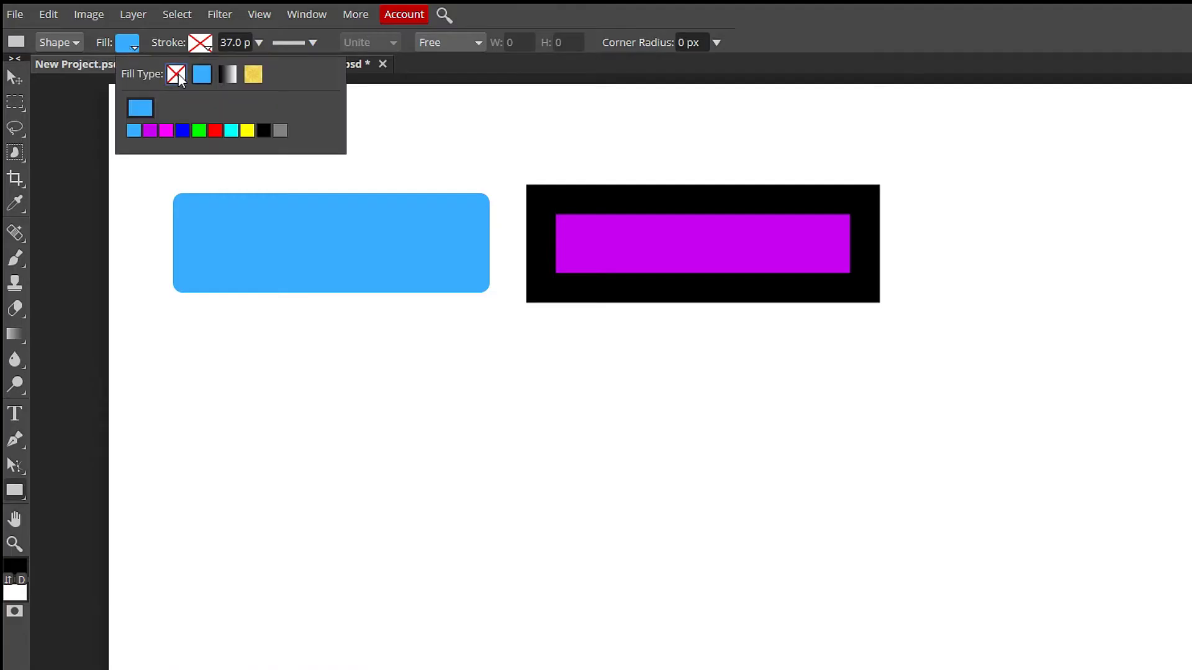
Set no fill with a solid black 2.3 pt outline for the next rectangle
left_click(177, 75)
left_click(200, 44)
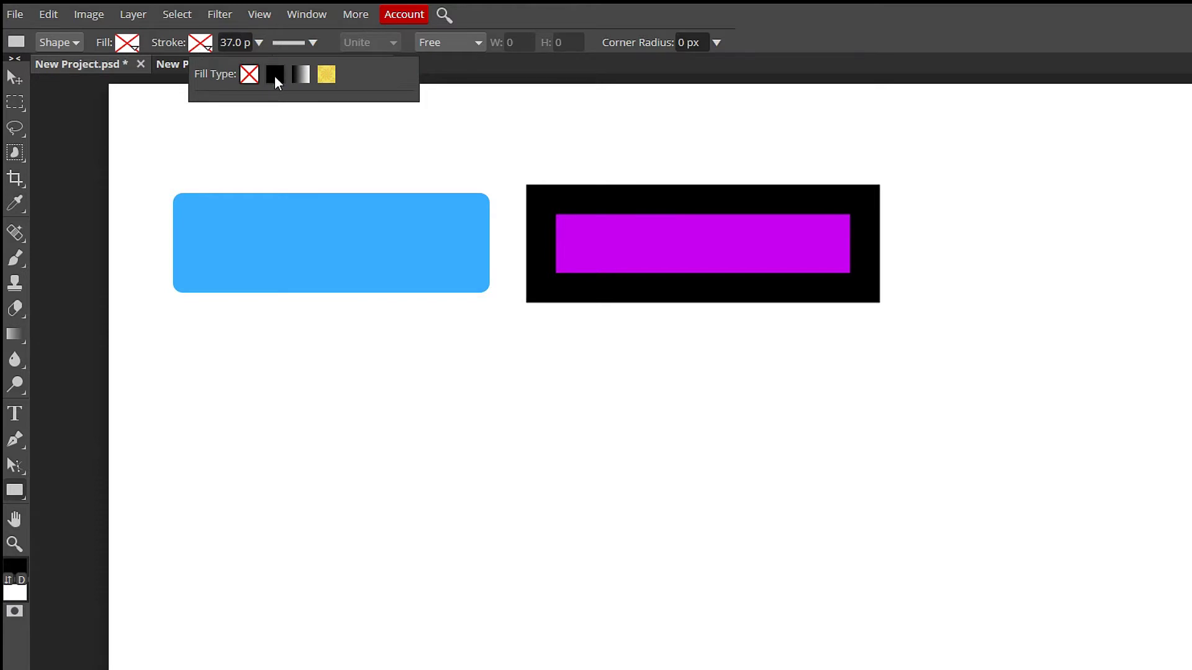
left_click(275, 76)
left_click(258, 44)
left_click_drag(246, 70, 231, 70)
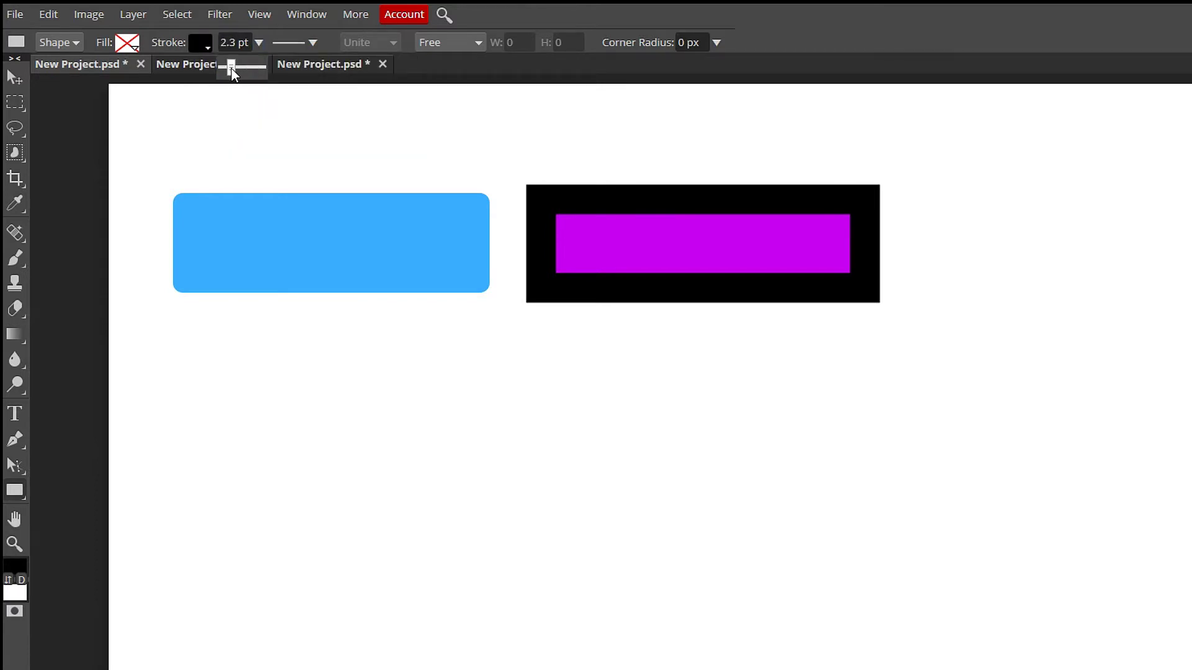
left_click(288, 41)
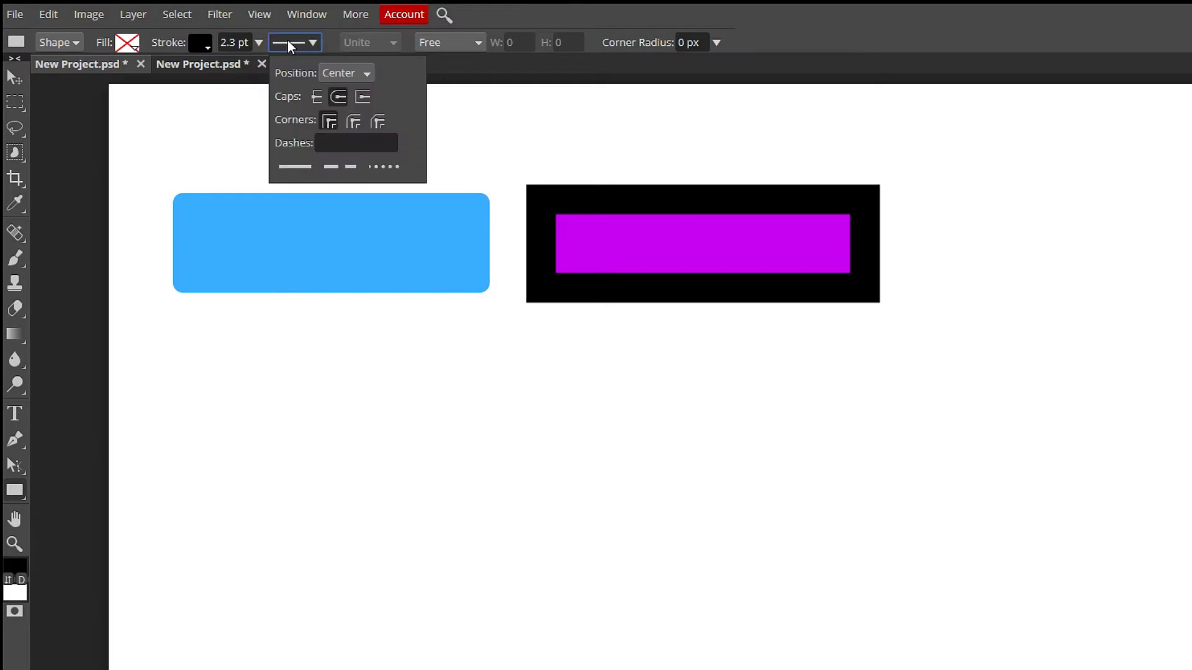
left_click(292, 166)
left_click(687, 42)
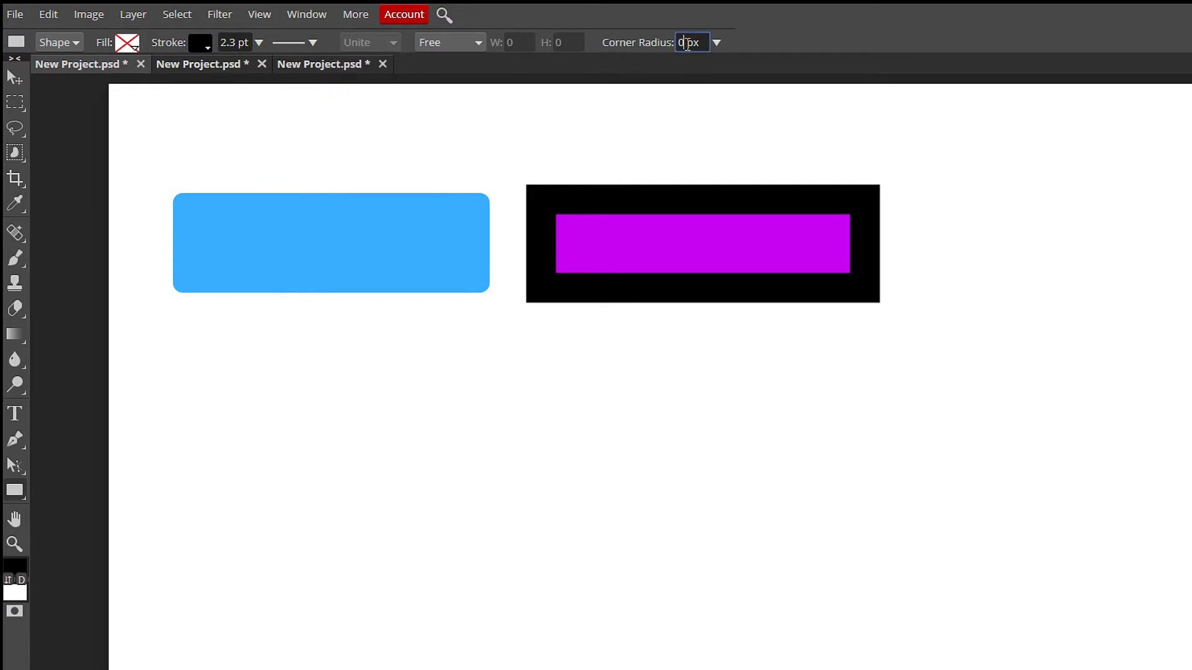
Draw the outlined rectangle right of the magenta one and line it up
left_click(899, 186)
left_click_drag(899, 186, 1174, 296)
key("v")
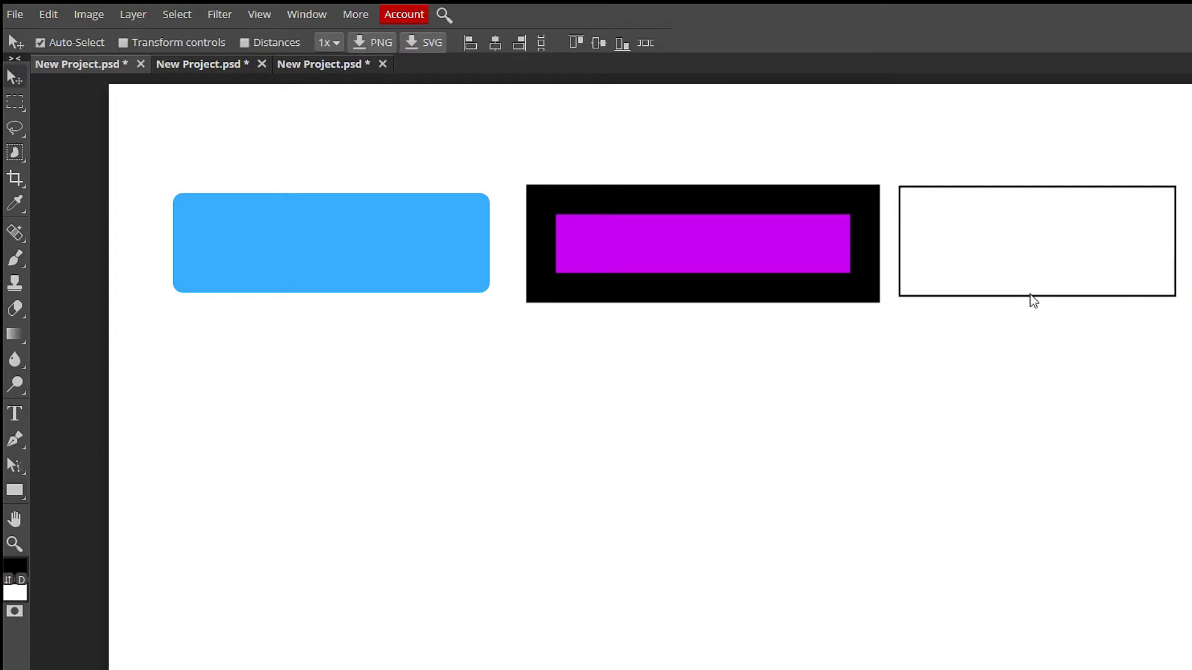
left_click_drag(1030, 296, 920, 354)
mouse_move(1057, 344)
left_mouse_down()
mouse_move(1100, 299)
mouse_move(1155, 296)
left_mouse_up()
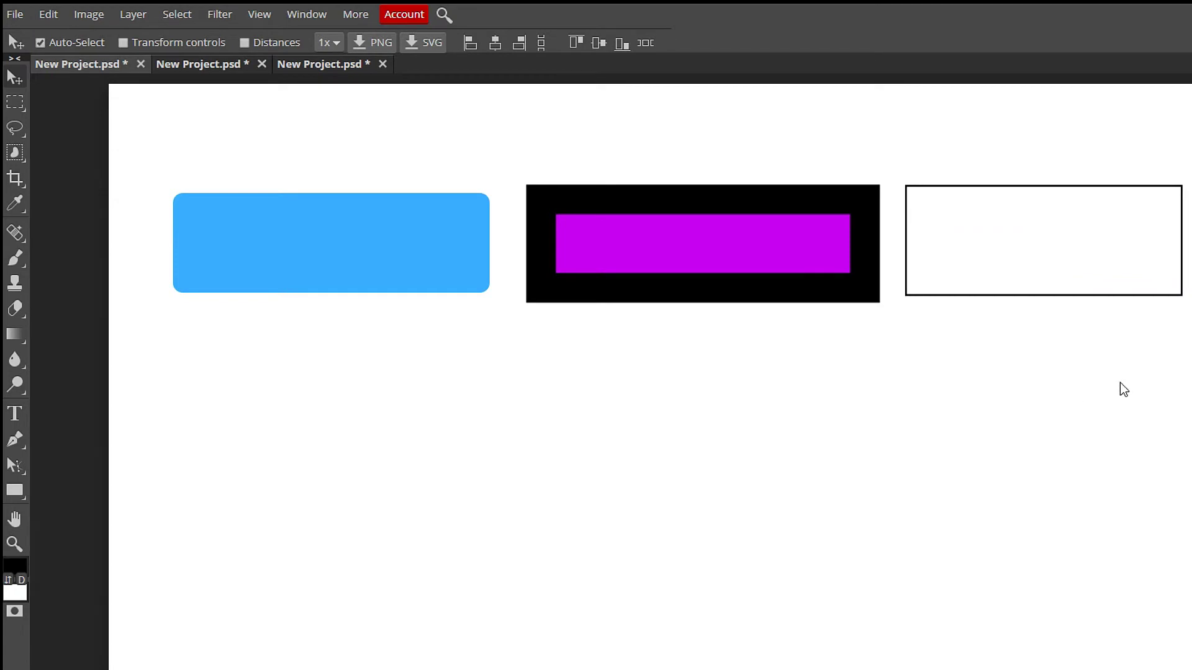
Select all three rectangles
scroll(543, 234, "right", 2)
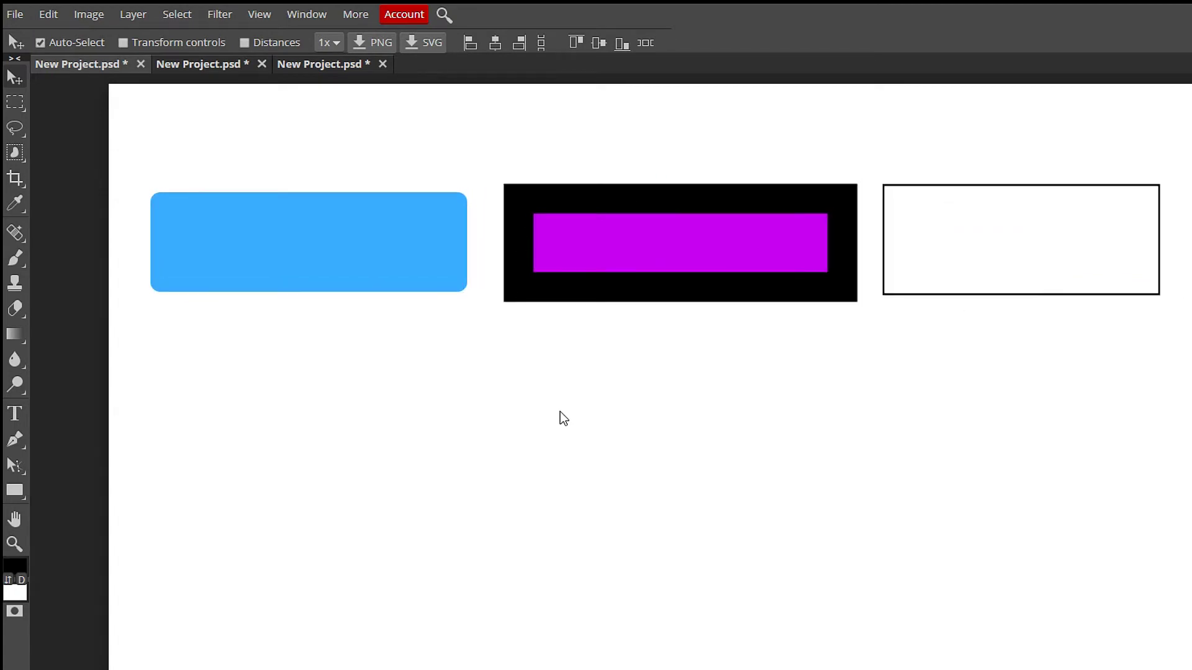
left_click_drag(101, 112, 936, 262)
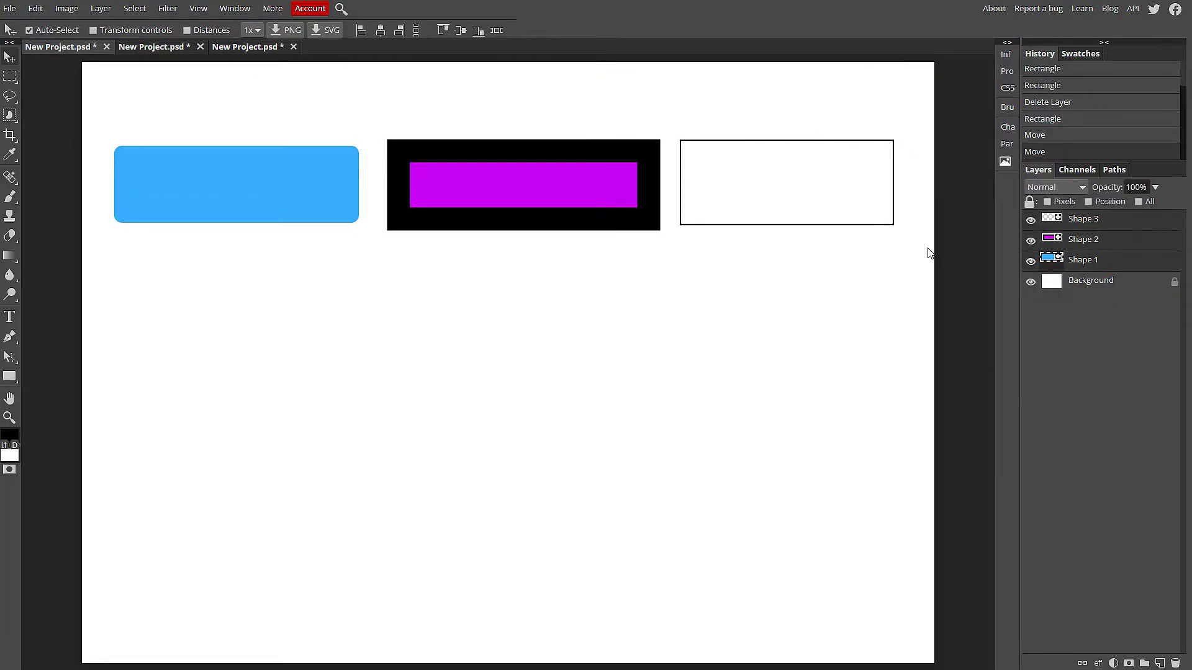
left_click_drag(89, 91, 934, 263)
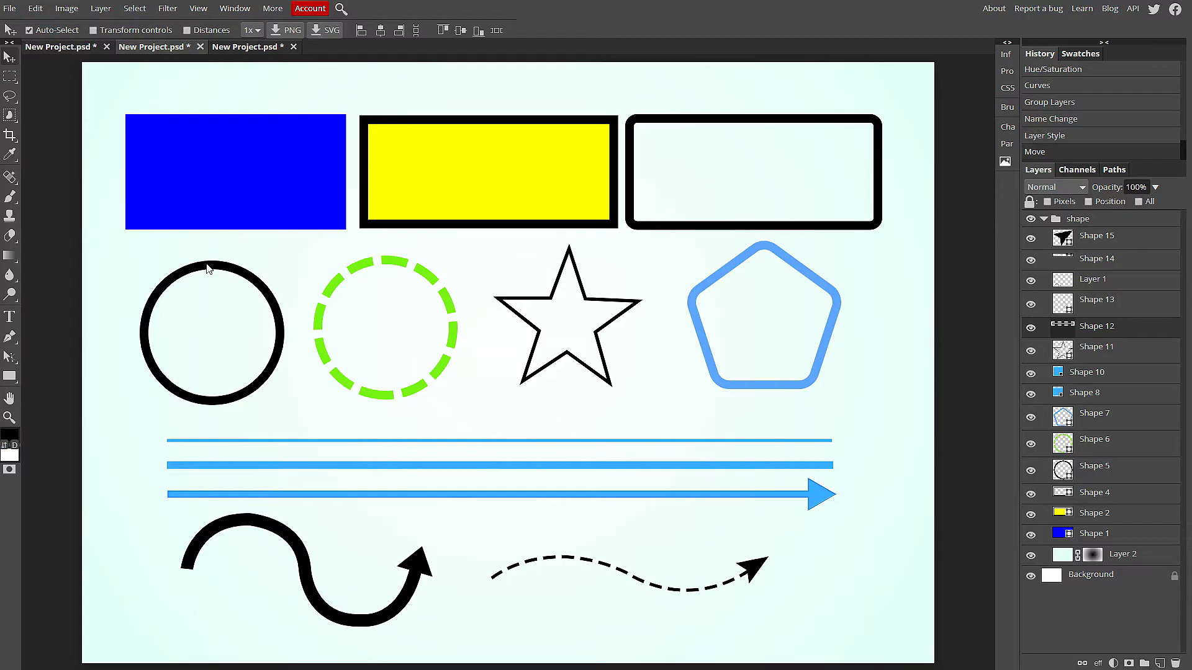
left_click(209, 269)
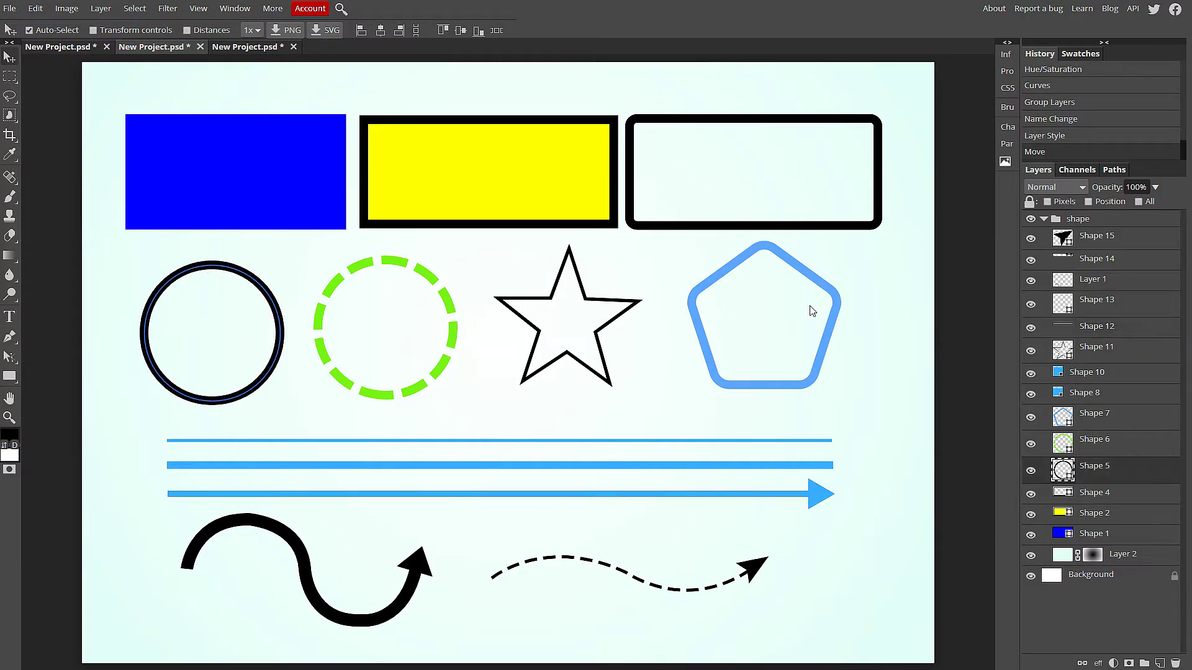
left_click(224, 306)
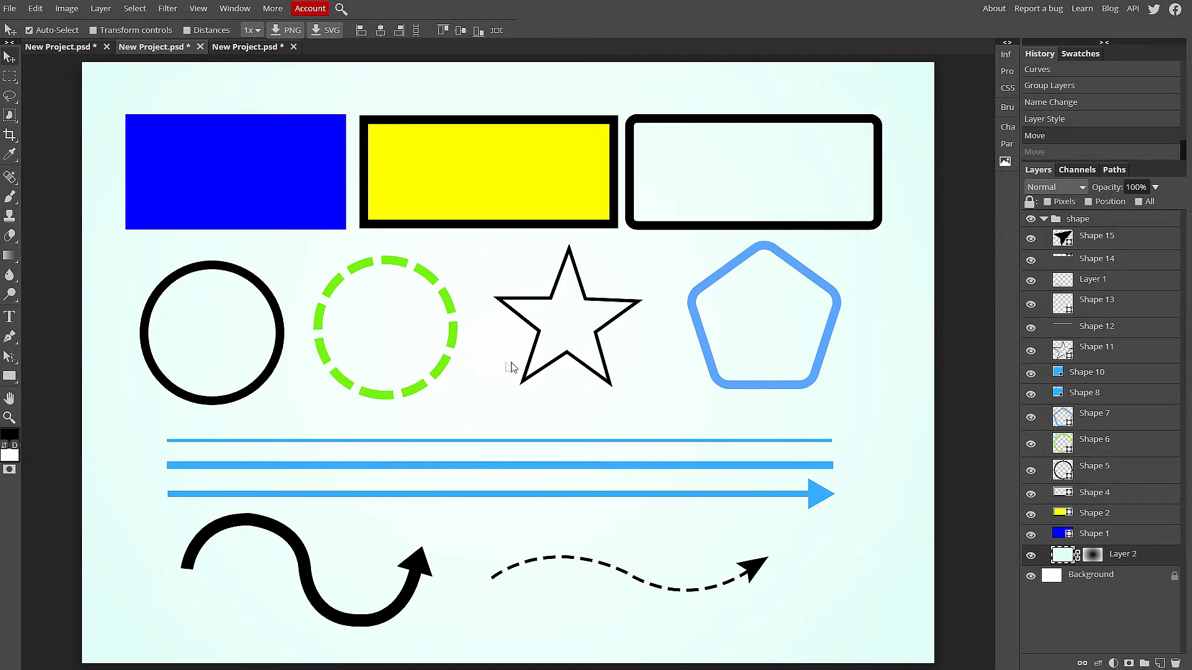
left_click(433, 281)
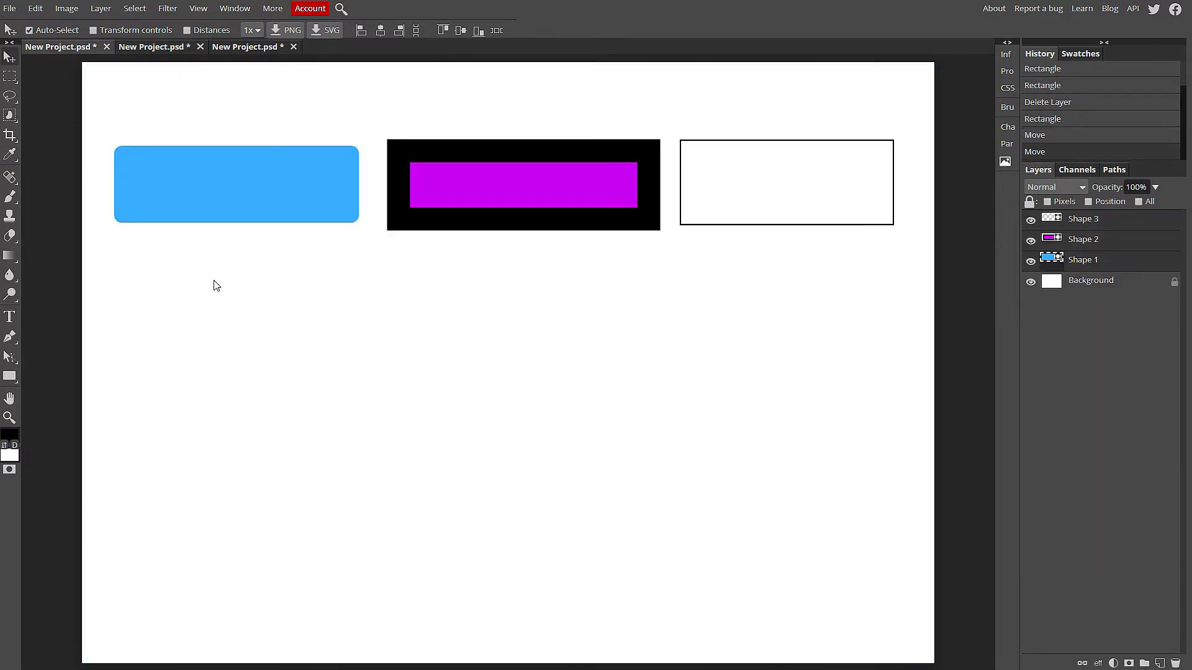
right_click(9, 376)
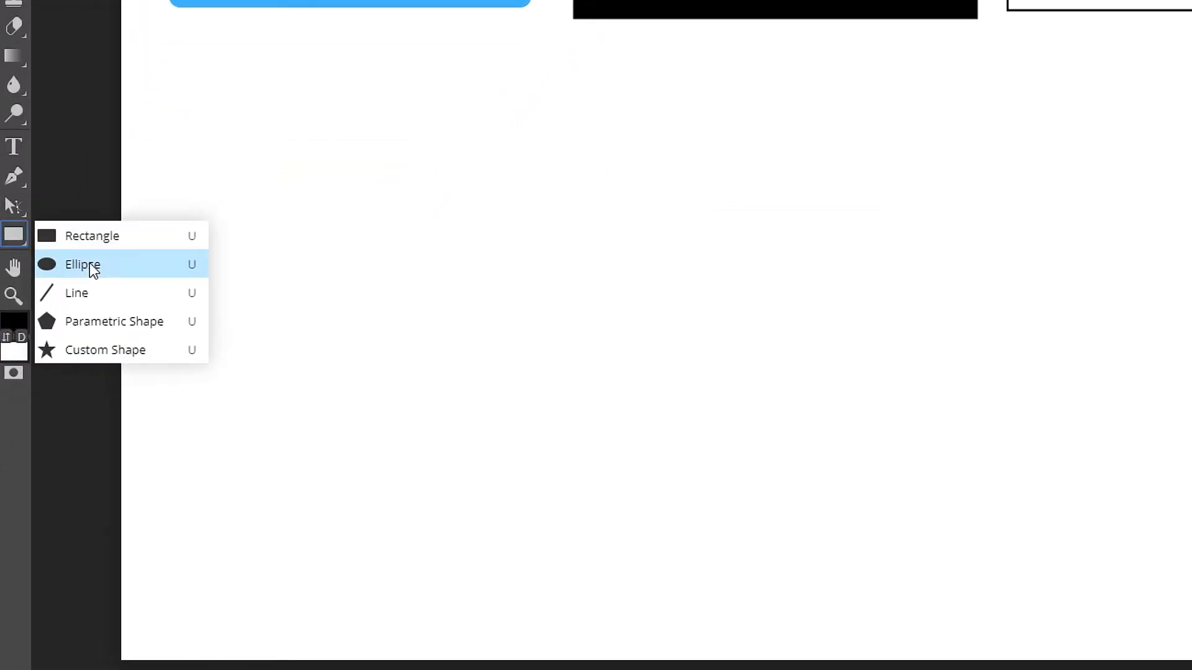
Set the Ellipse tool to no fill and a 5 pt black dashed outline
left_click(93, 270)
left_click(137, 42)
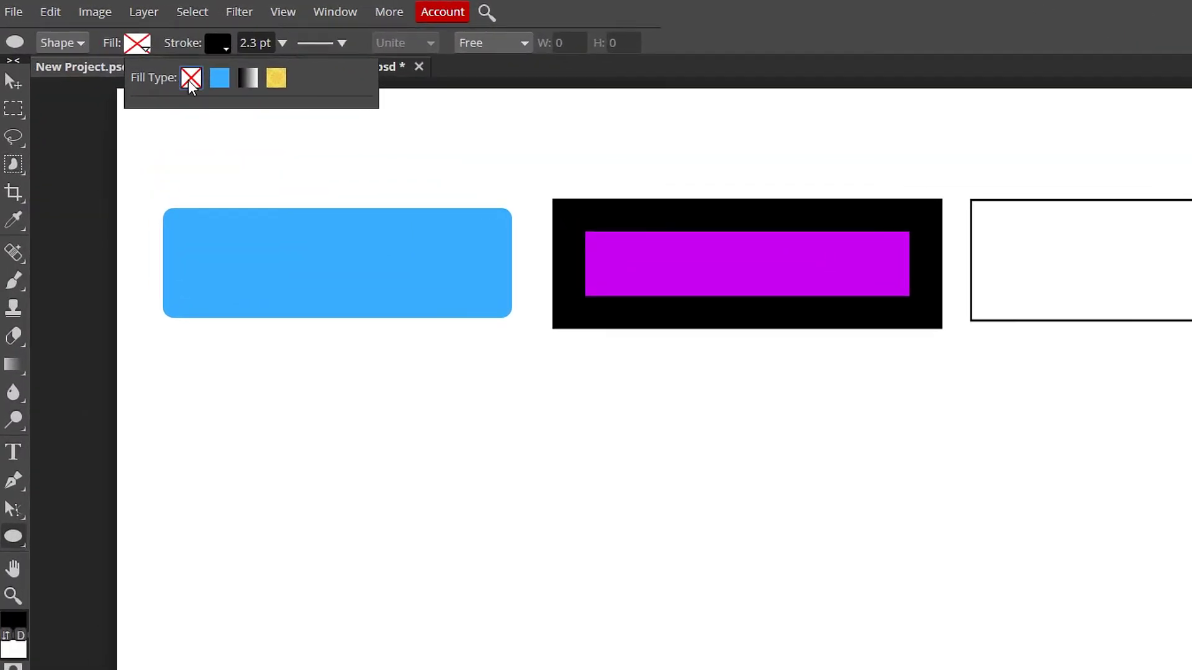
left_click(214, 45)
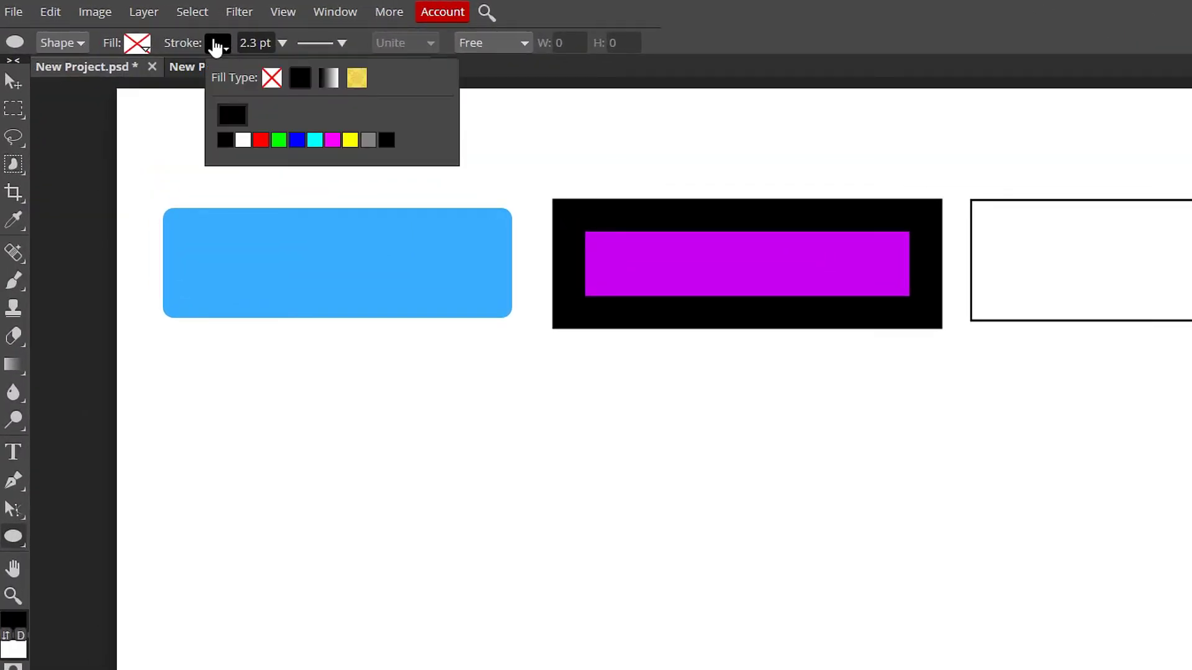
left_click(283, 42)
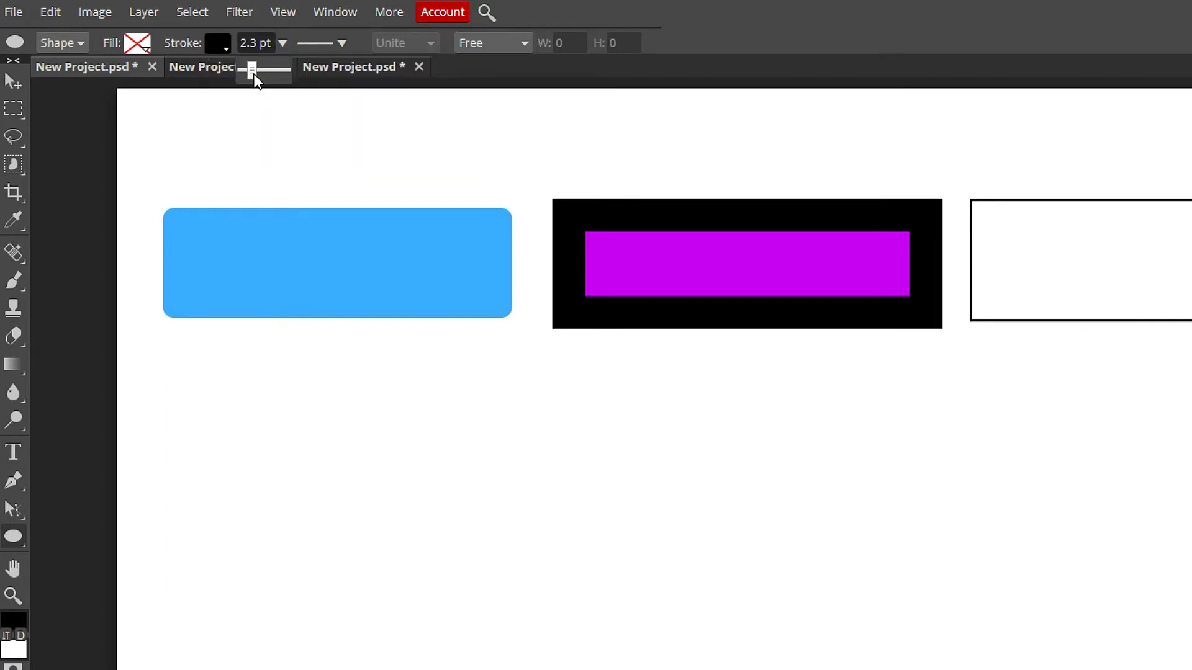
left_click(255, 42)
type("5")
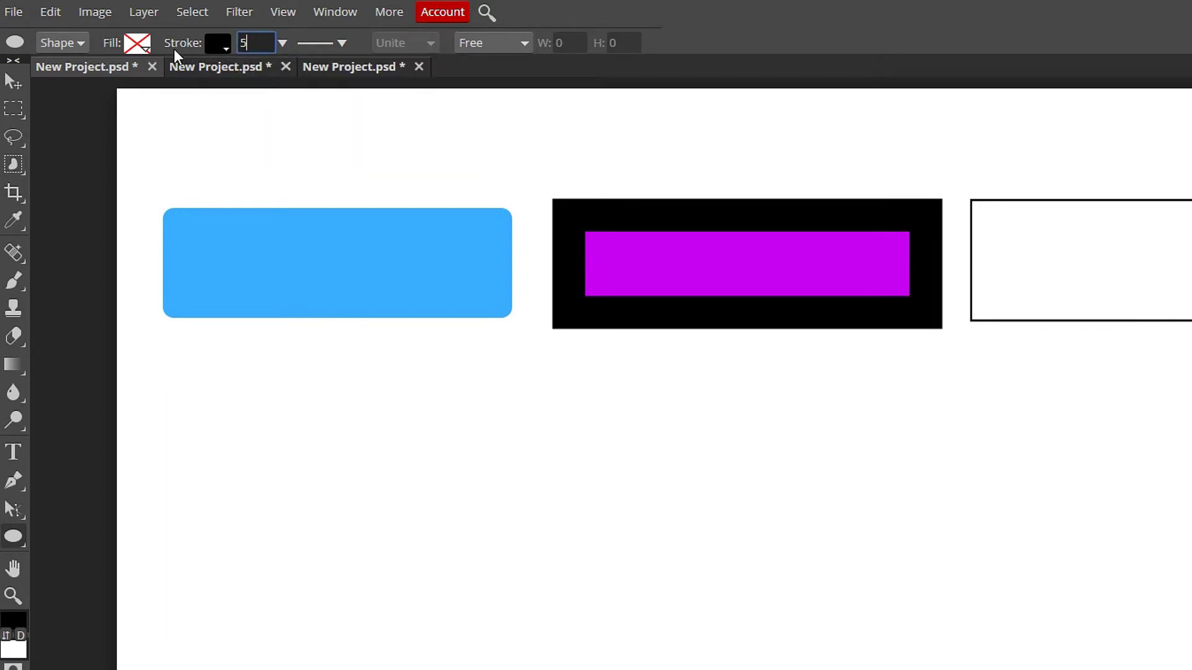
left_click(304, 44)
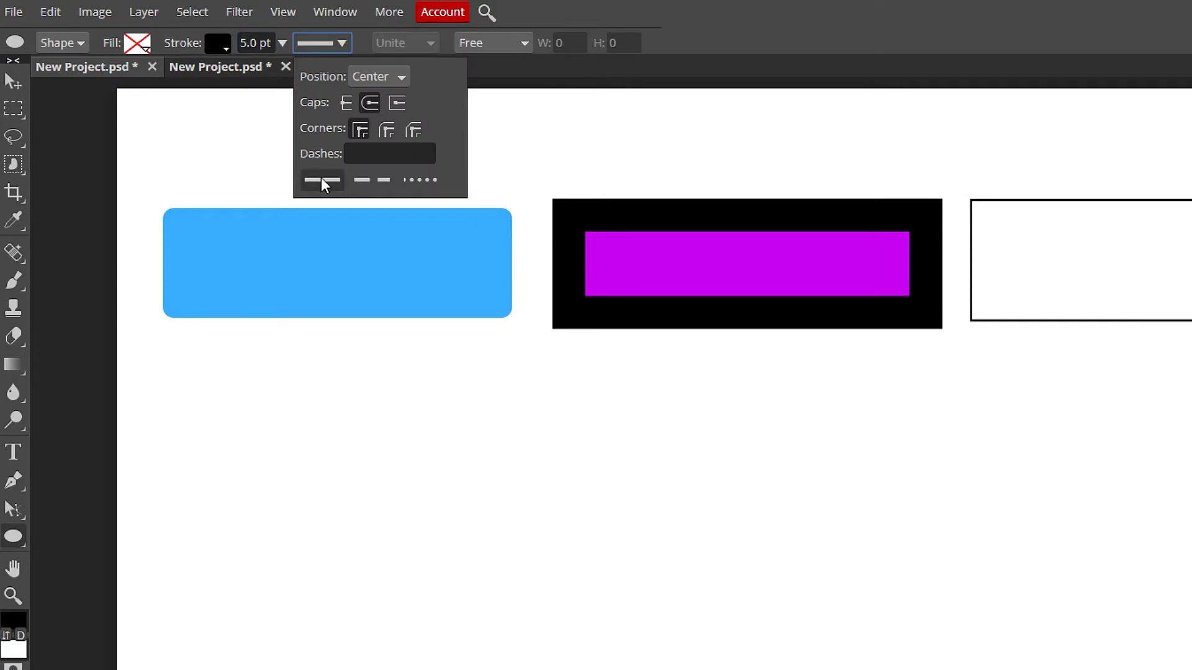
left_click(368, 180)
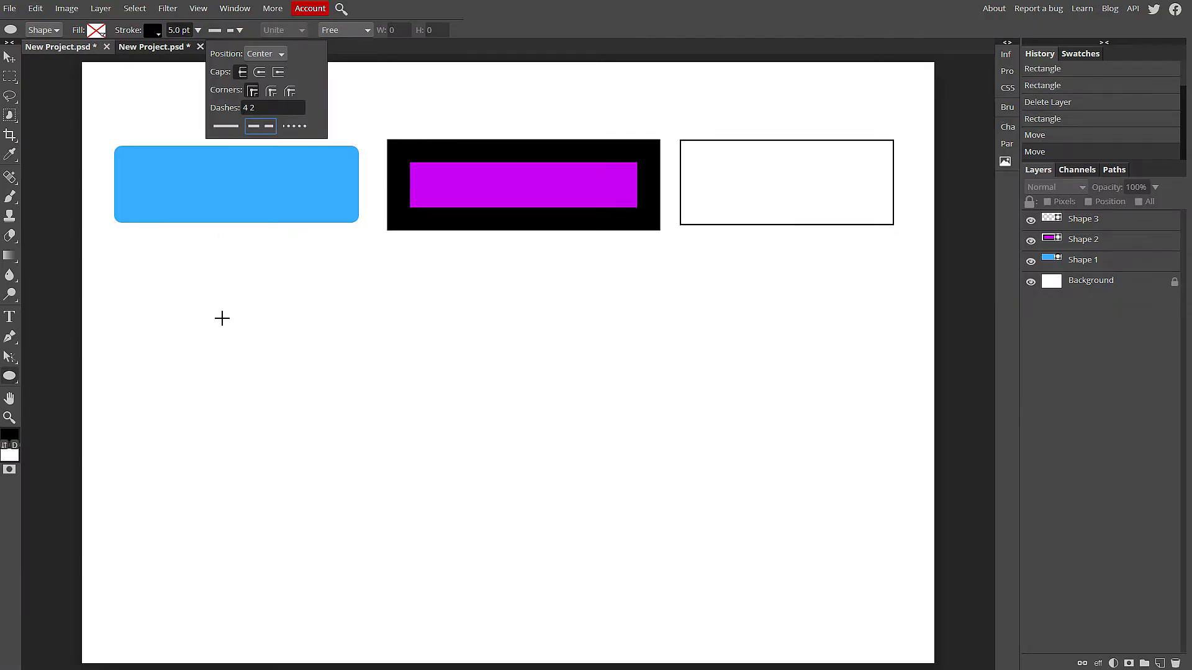
left_click(234, 334)
Draw the dashed circle and position it just below the blue rectangle
mouse_move(235, 335)
left_mouse_down()
mouse_move(293, 352)
mouse_move(426, 458)
mouse_move(231, 439)
mouse_move(173, 333)
mouse_move(207, 403)
mouse_move(309, 319)
mouse_move(288, 329)
mouse_move(308, 373)
mouse_move(383, 446)
left_mouse_up()
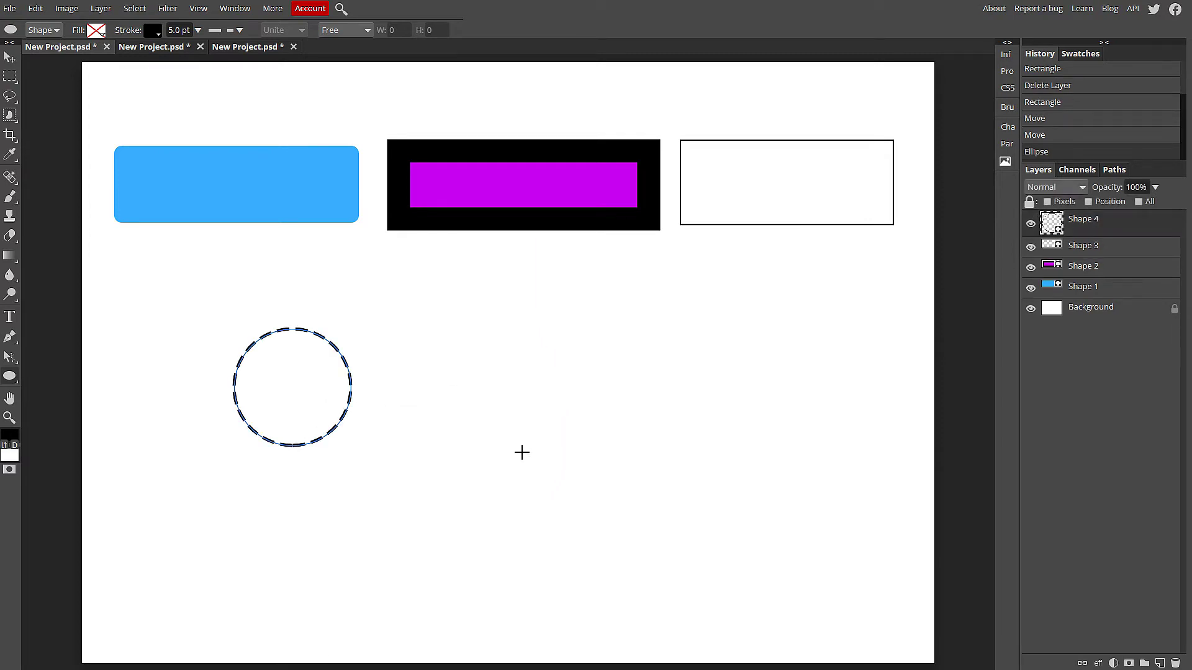
key("v")
left_click_drag(301, 329, 252, 257)
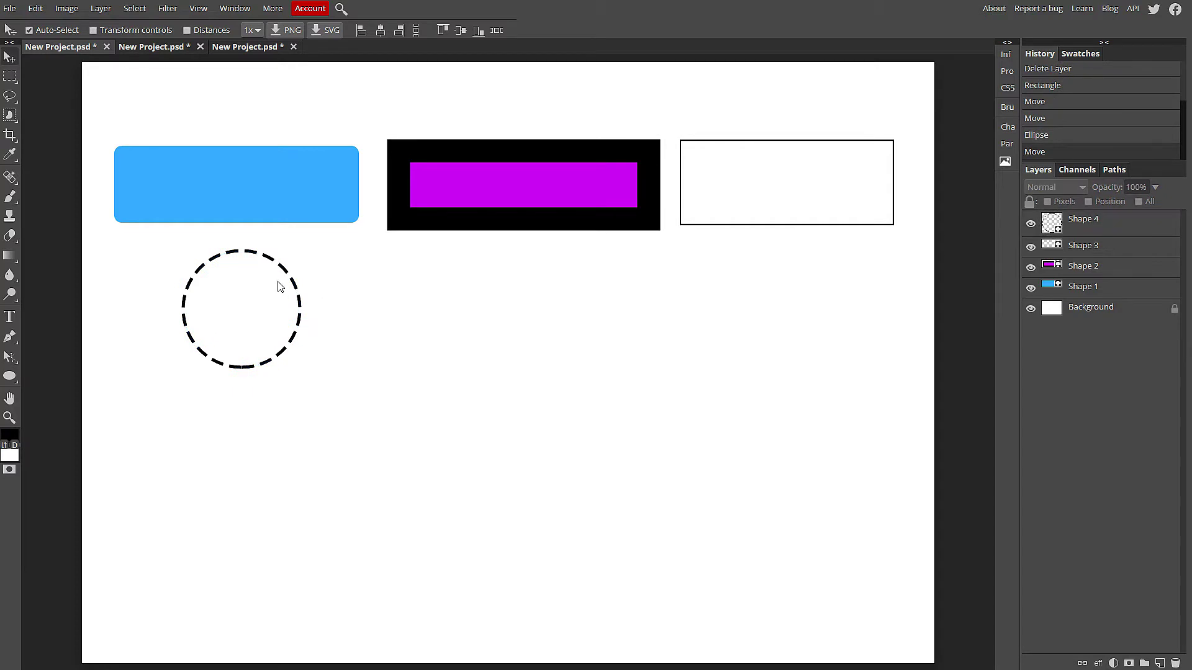
left_click_drag(293, 291, 293, 241)
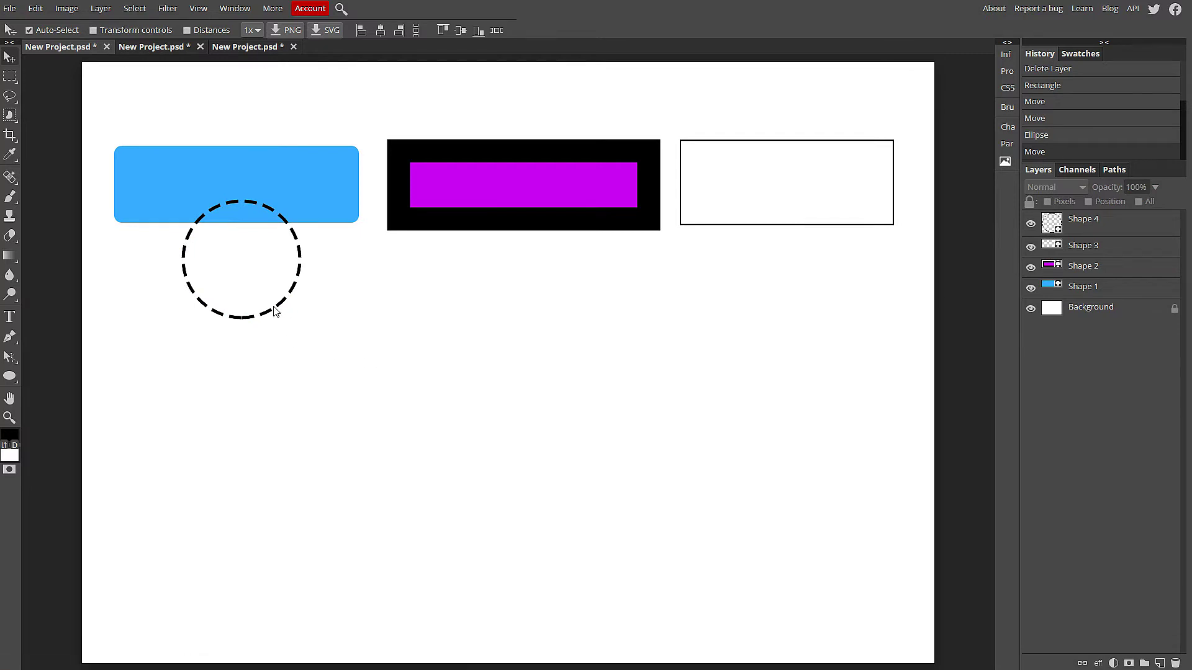
left_click_drag(278, 310, 273, 356)
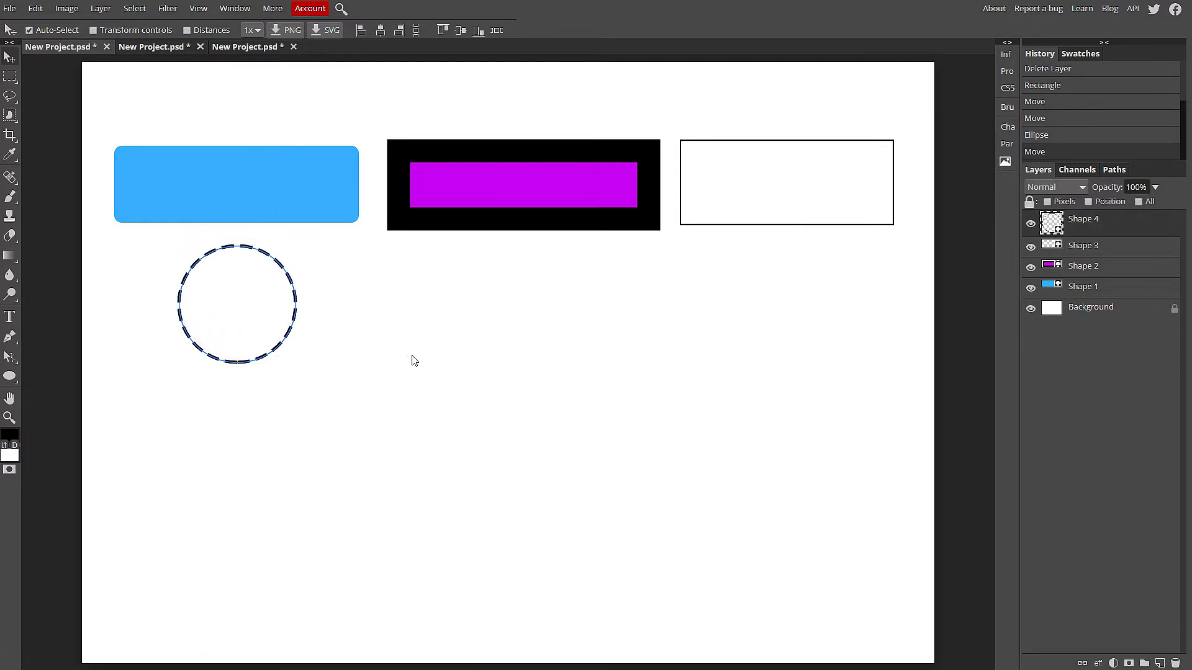
left_click_drag(367, 394, 160, 239)
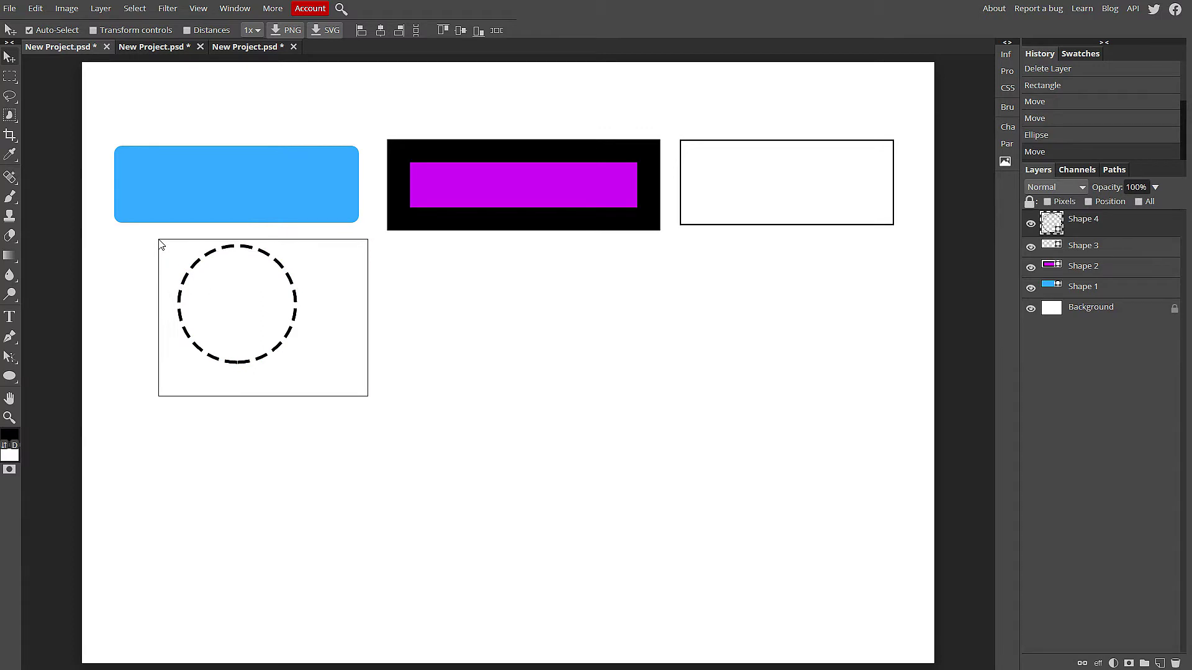
right_click(10, 376)
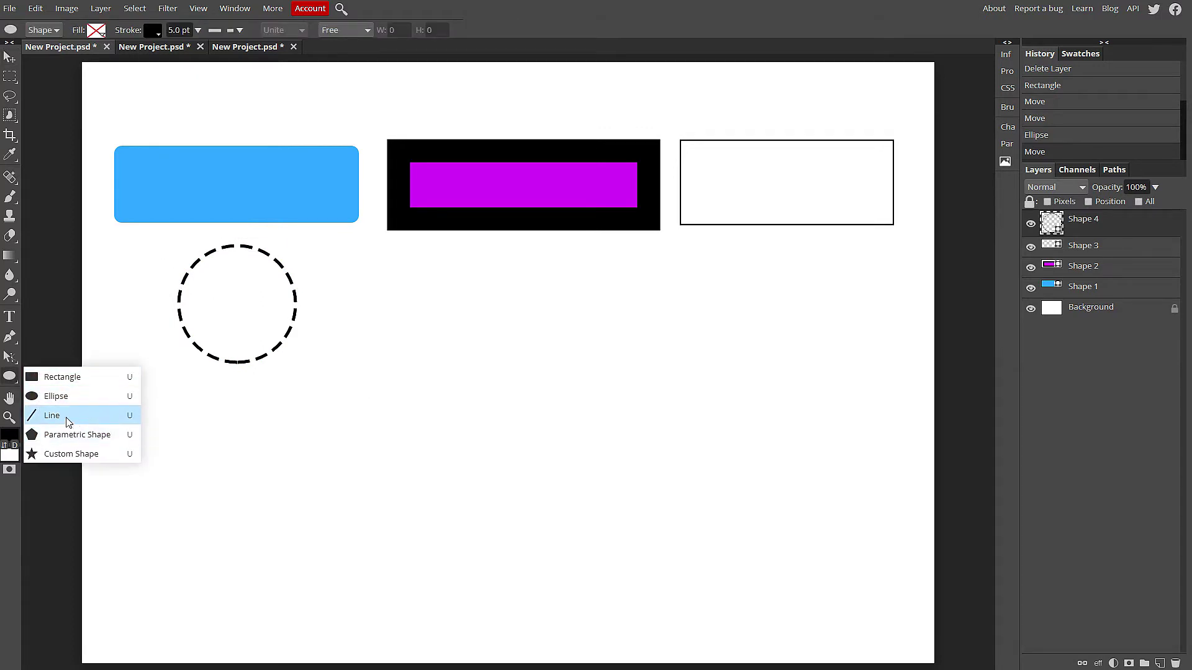
Fill the dashed circle, Shape 4, with solid blue, then deselect it
left_click(64, 417)
left_click(96, 31)
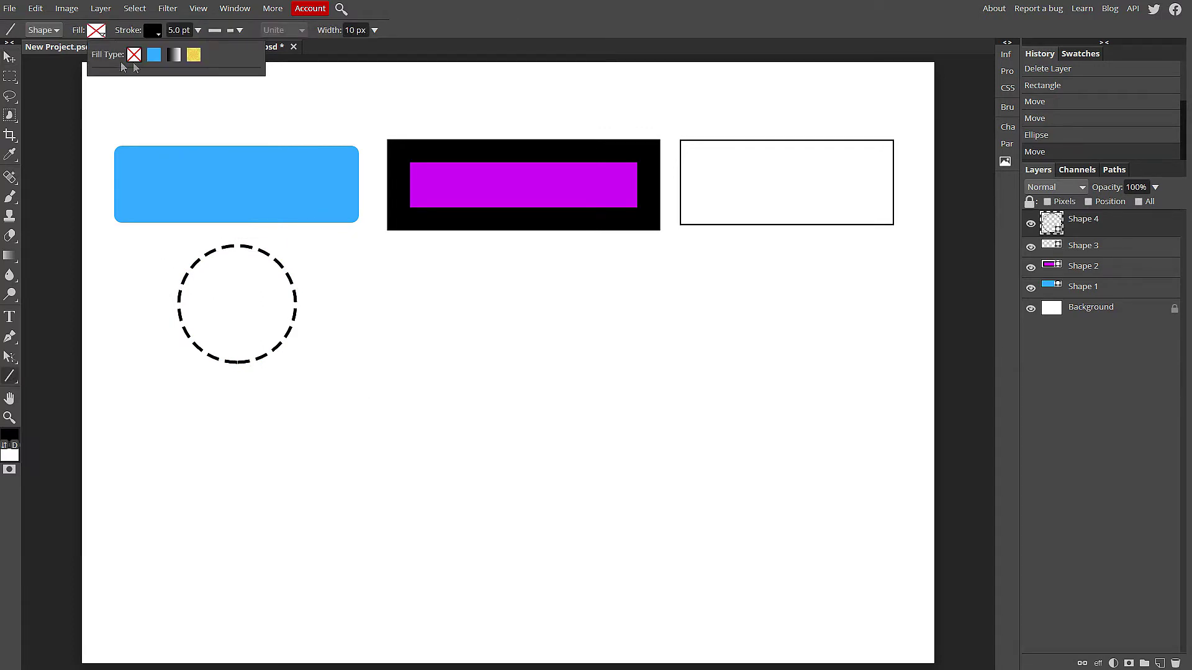
left_click(154, 56)
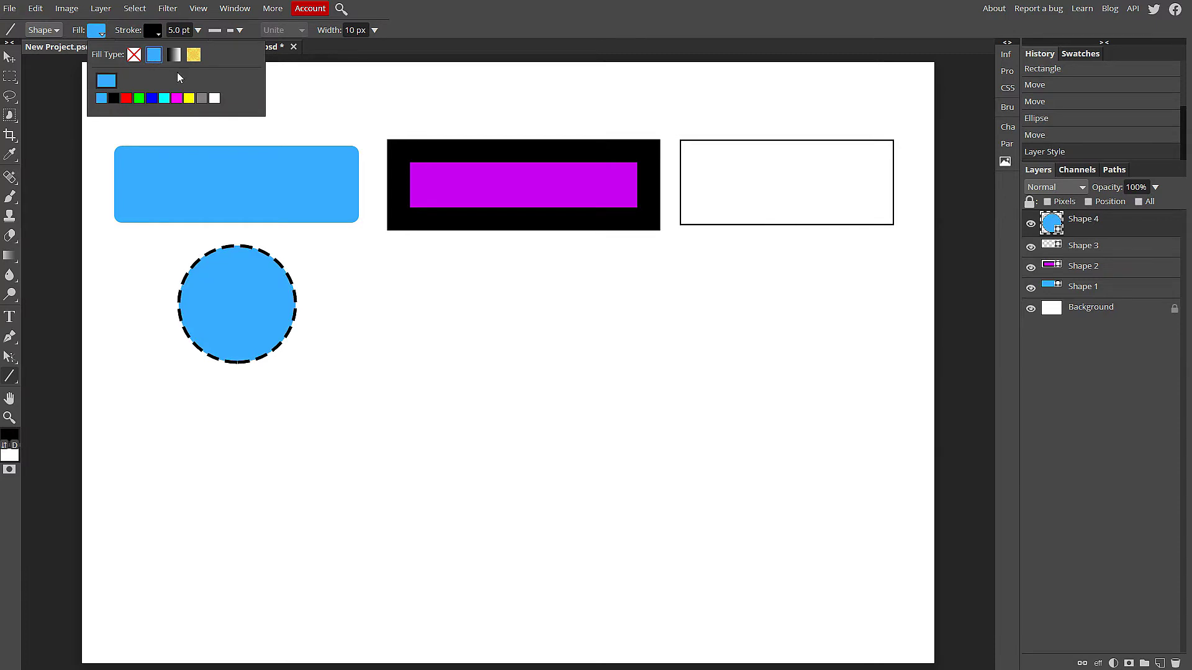
key("v")
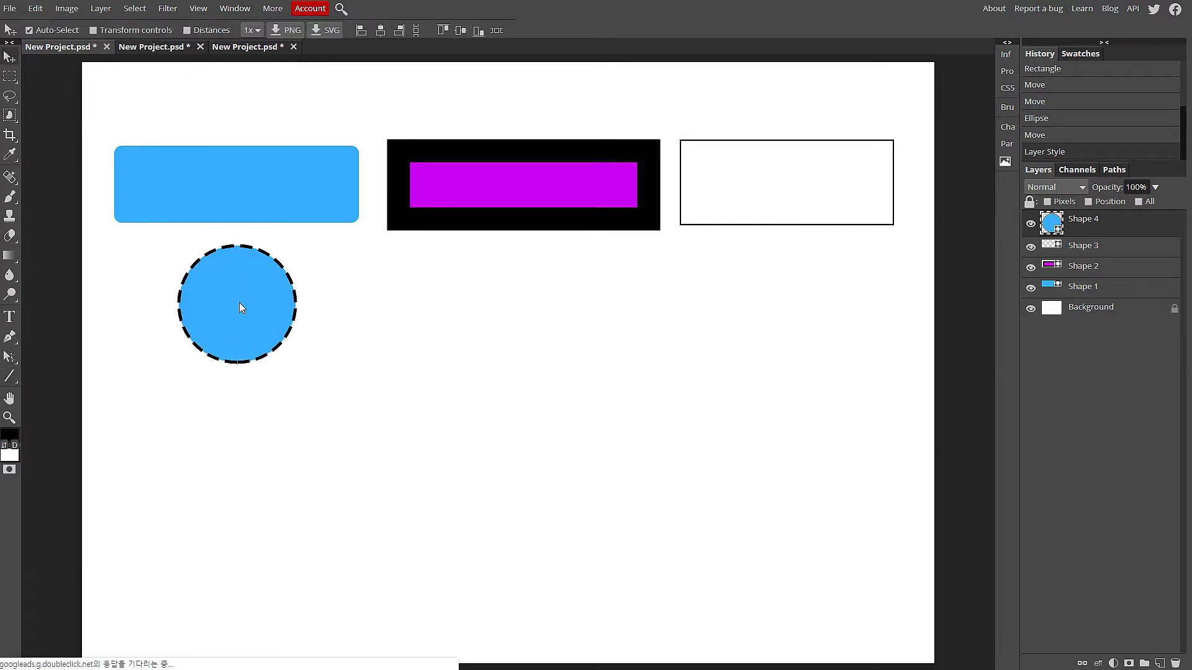
left_click(9, 375)
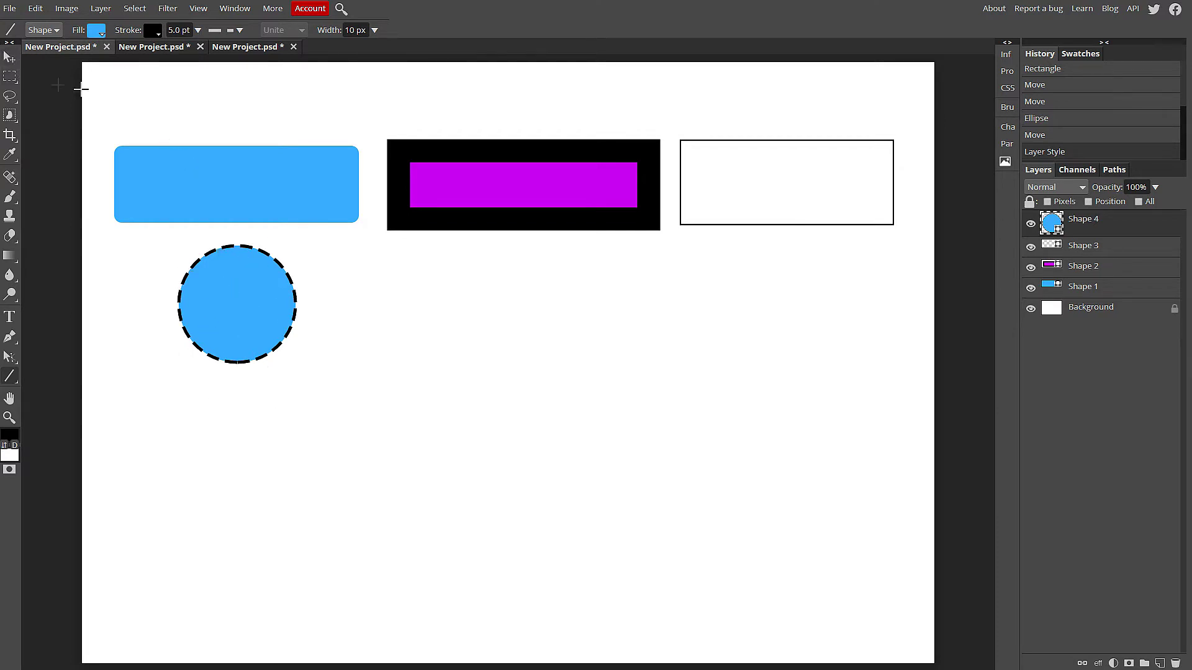
left_click(10, 59)
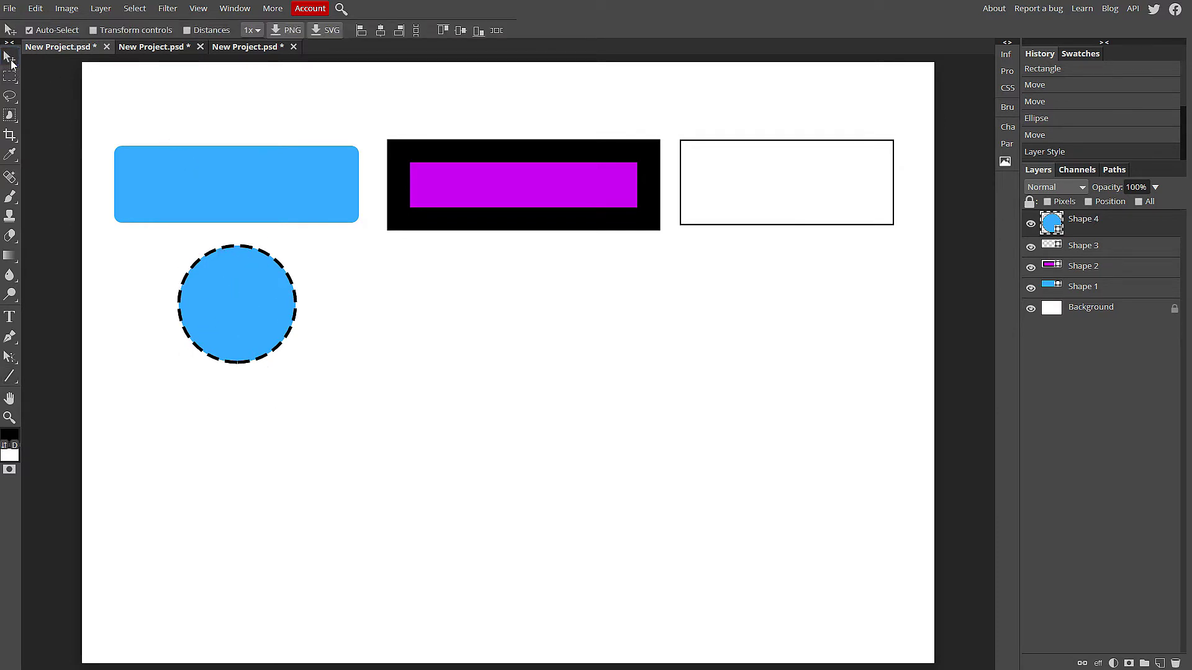
left_click(536, 412)
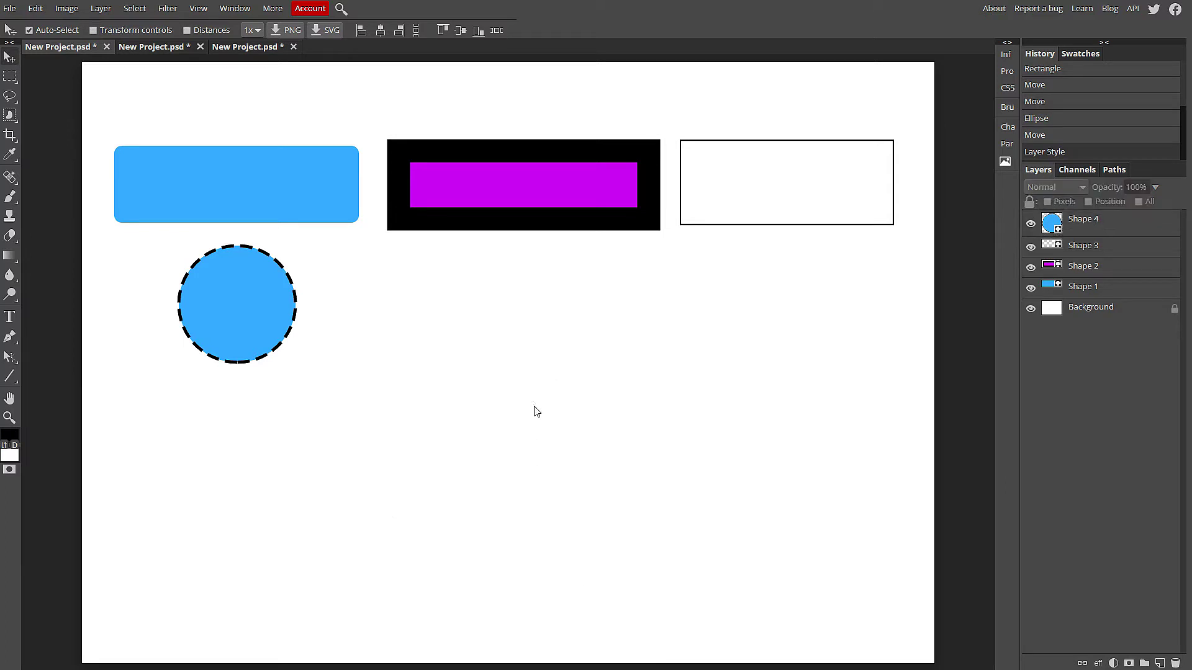
right_click(10, 376)
Set the Line tool to no stroke and a 15 px width
left_click(51, 419)
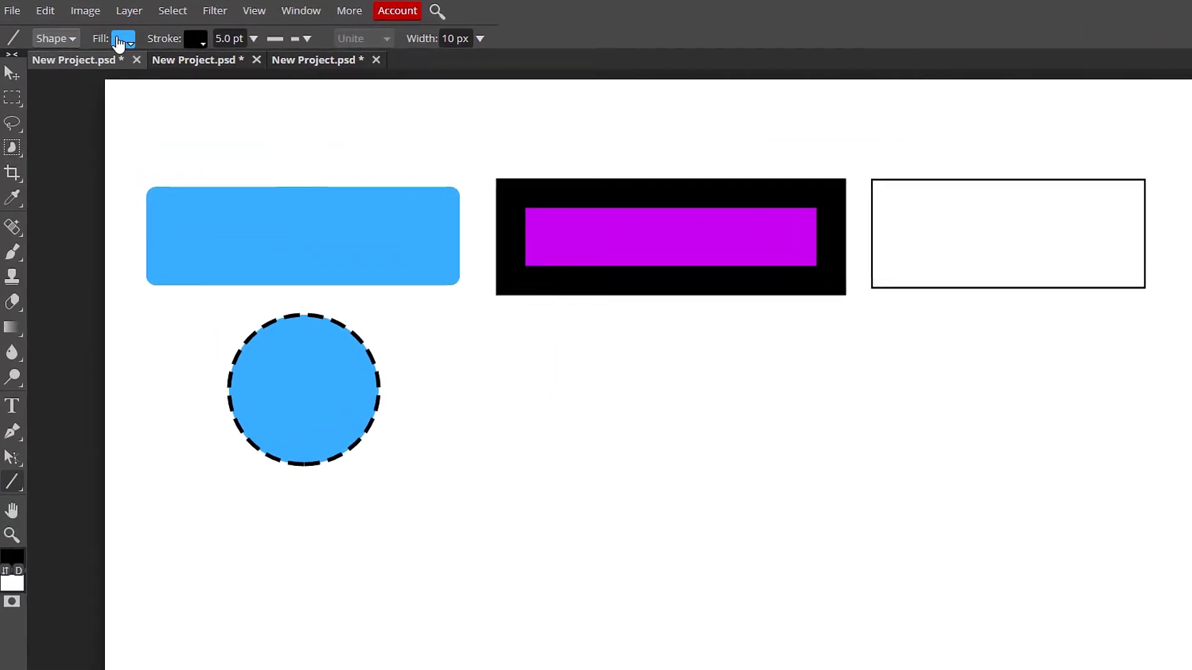
left_click(220, 45)
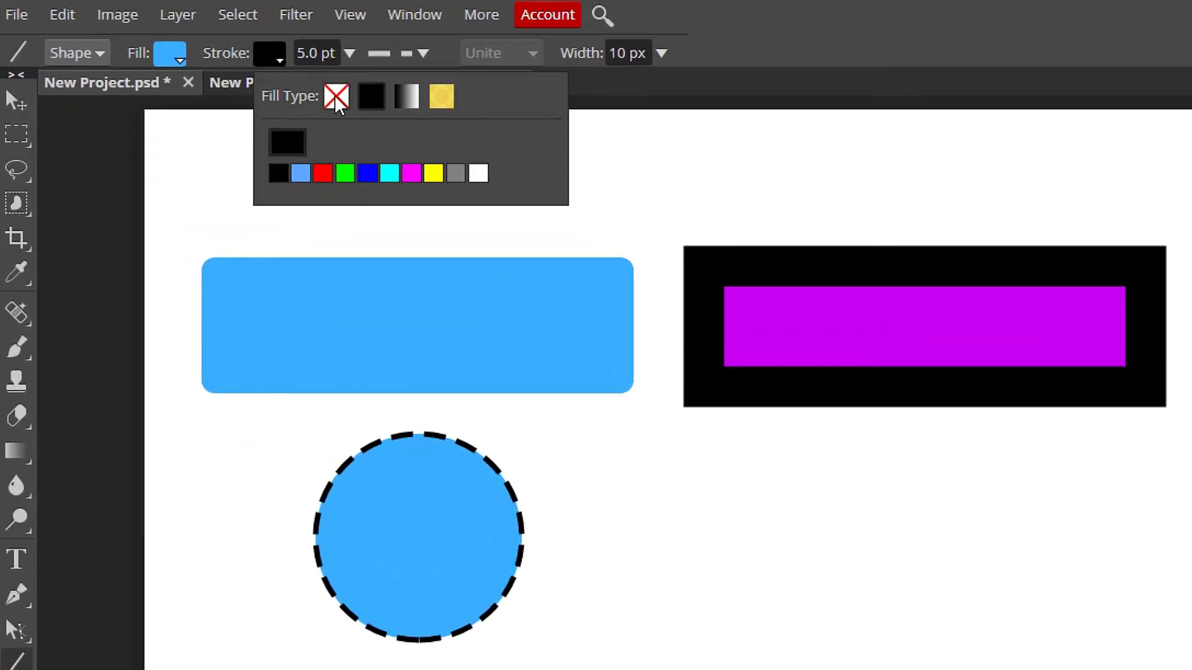
left_click(275, 79)
left_click(423, 53)
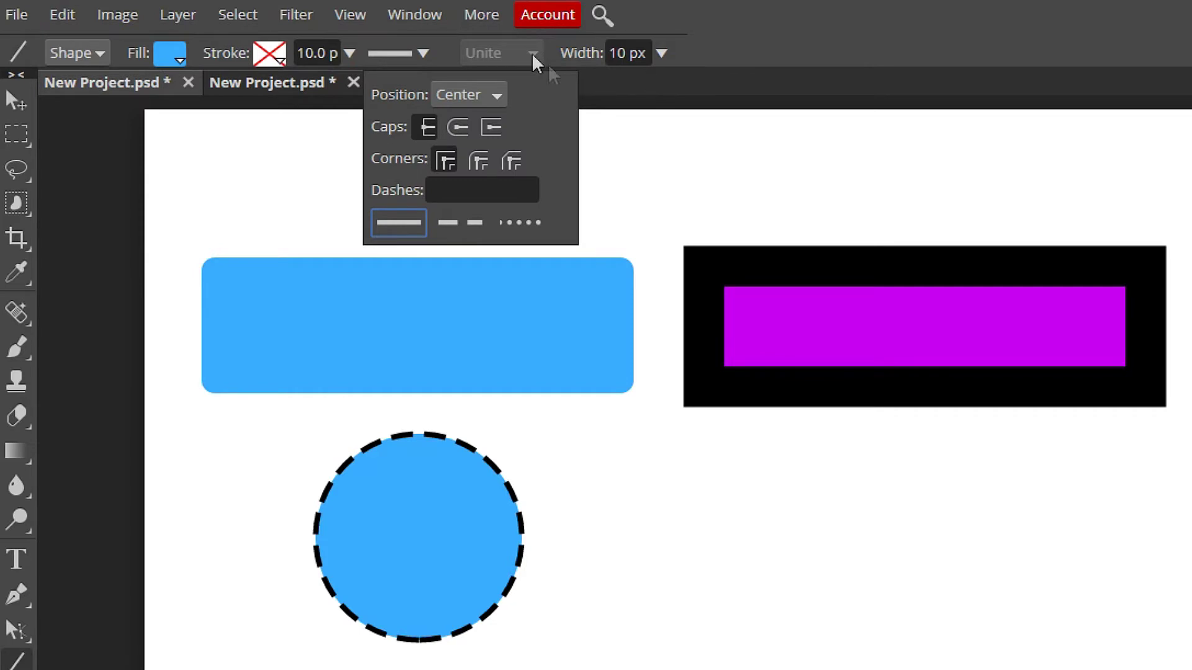
double_click(615, 53)
type("15")
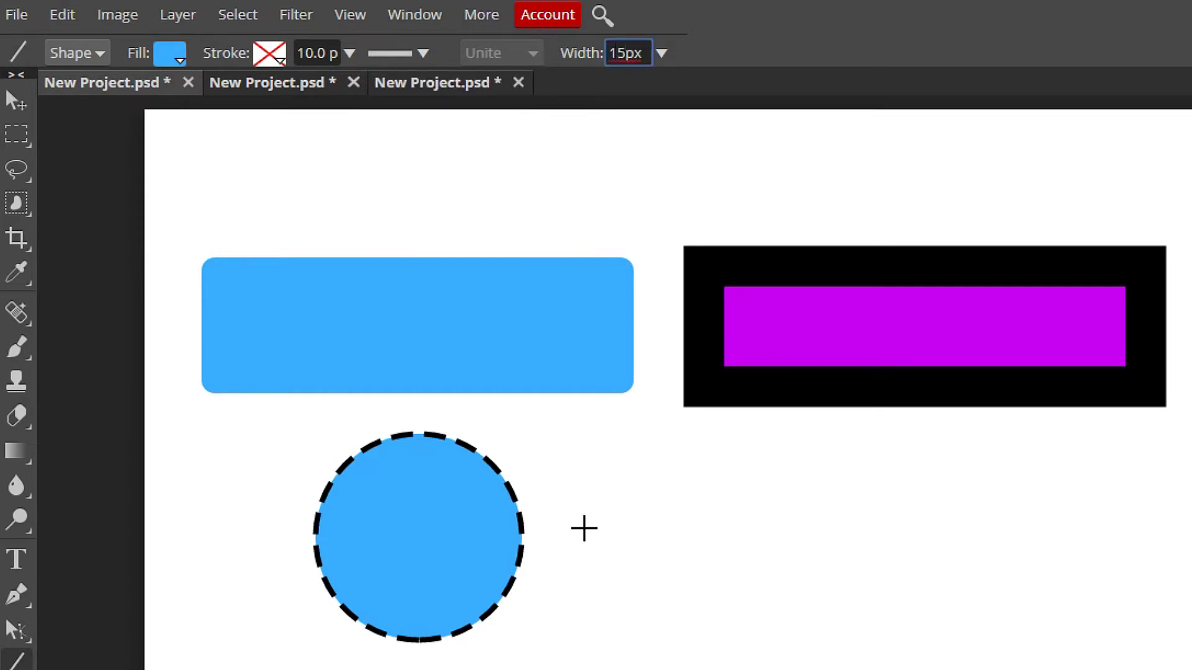
Draw the horizontal blue line to the right of the dashed circle
left_click_drag(584, 529, 1052, 546)
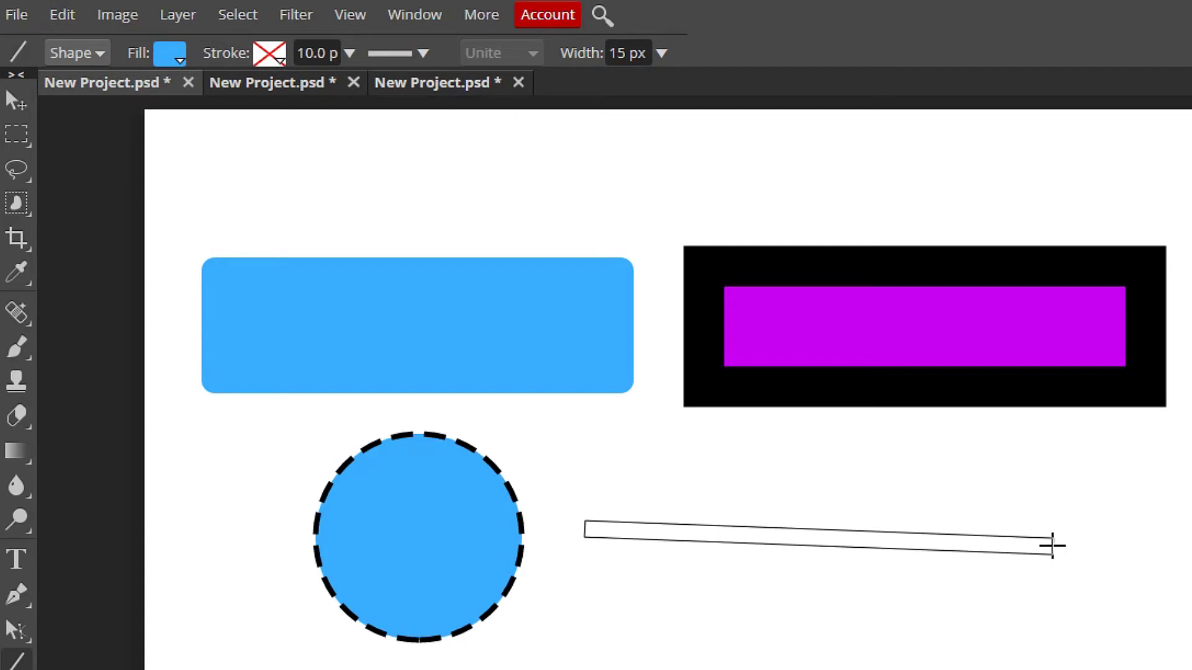
mouse_move(1052, 546)
left_mouse_down()
mouse_move(620, 223)
mouse_move(600, 526)
mouse_move(1191, 529)
left_mouse_up()
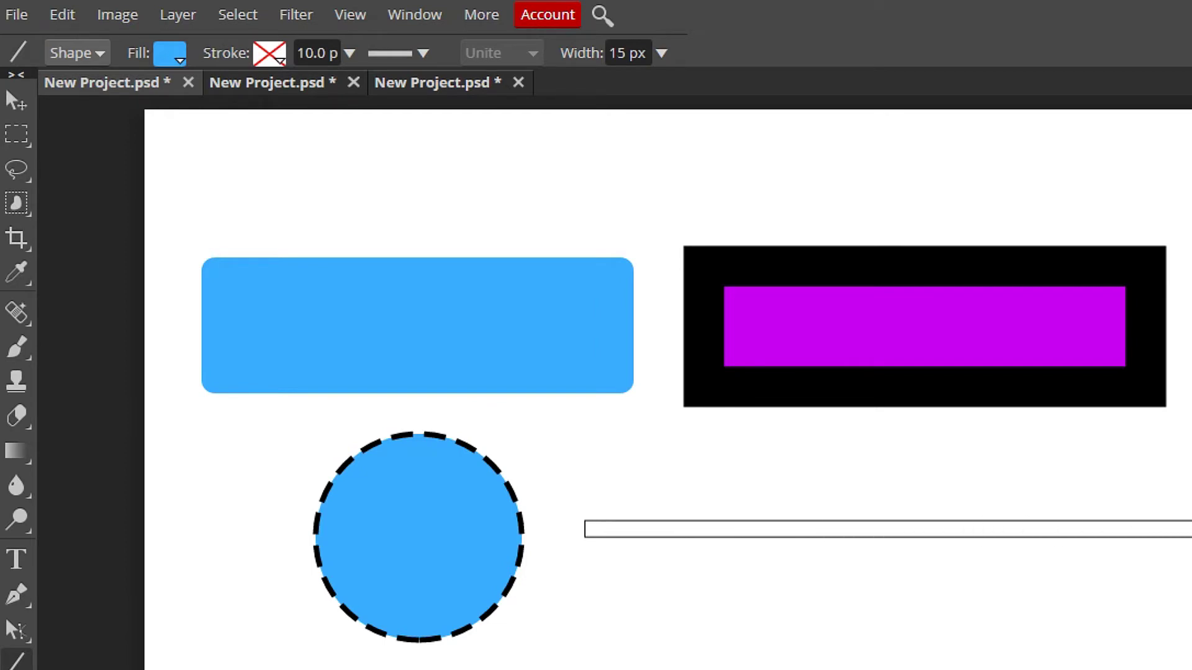
left_click(15, 100)
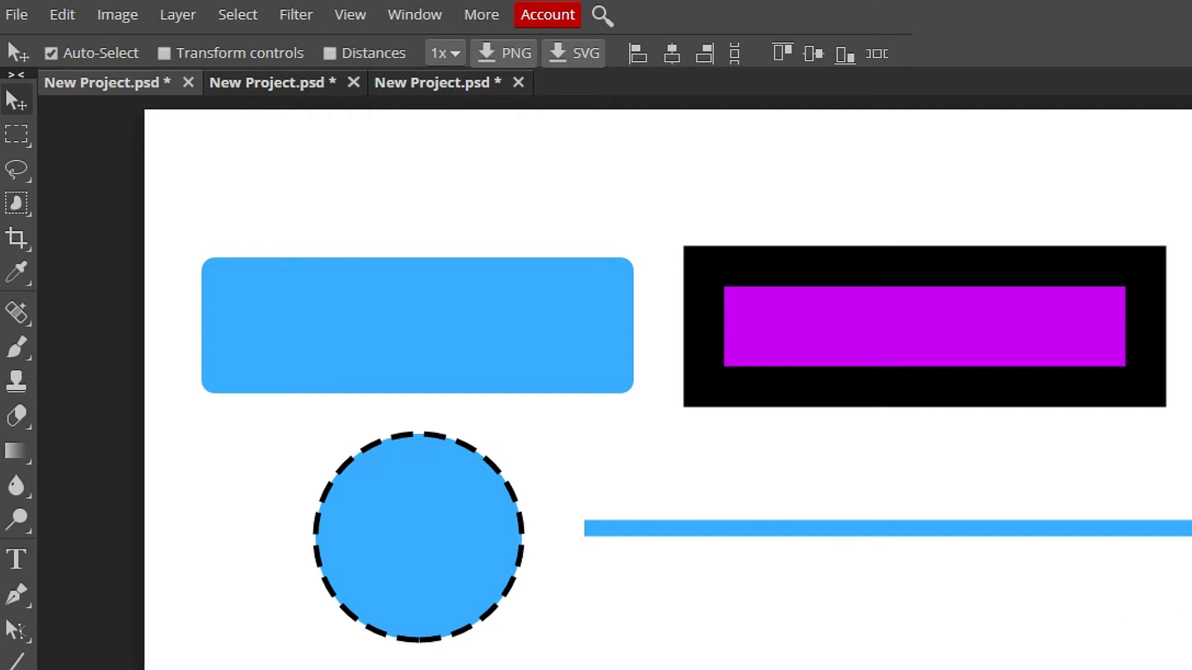
right_click(9, 375)
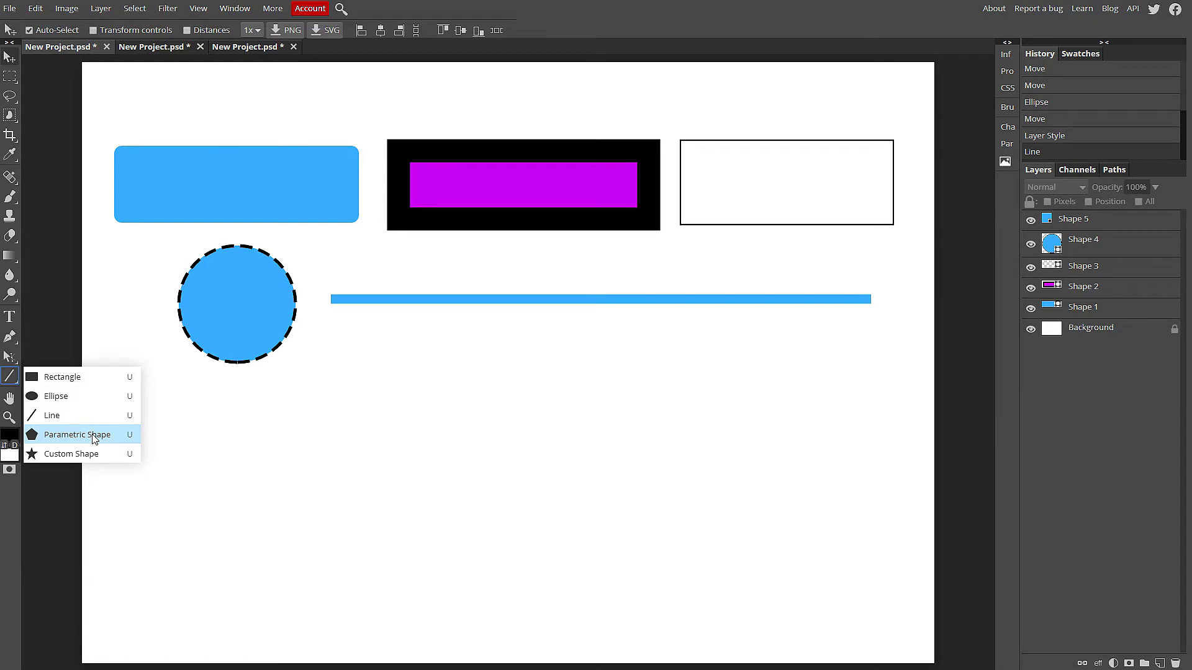
Set the Parametric Shape tool to Arrow with 5 px width and 500% tip size
left_click(94, 436)
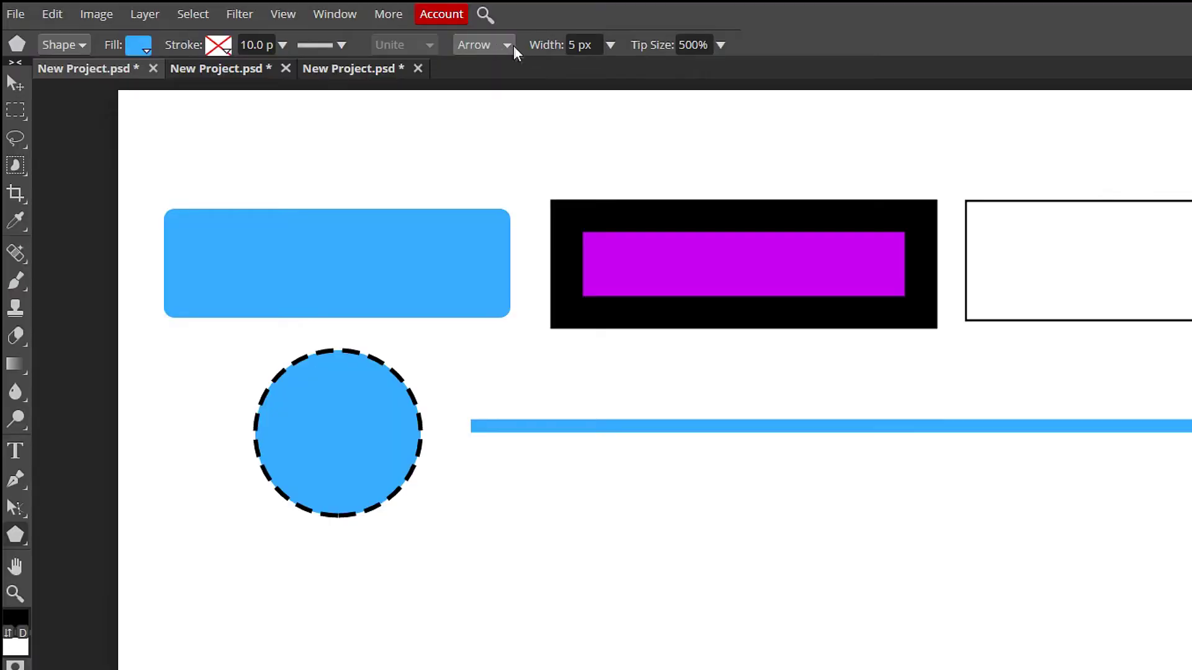
left_click(501, 45)
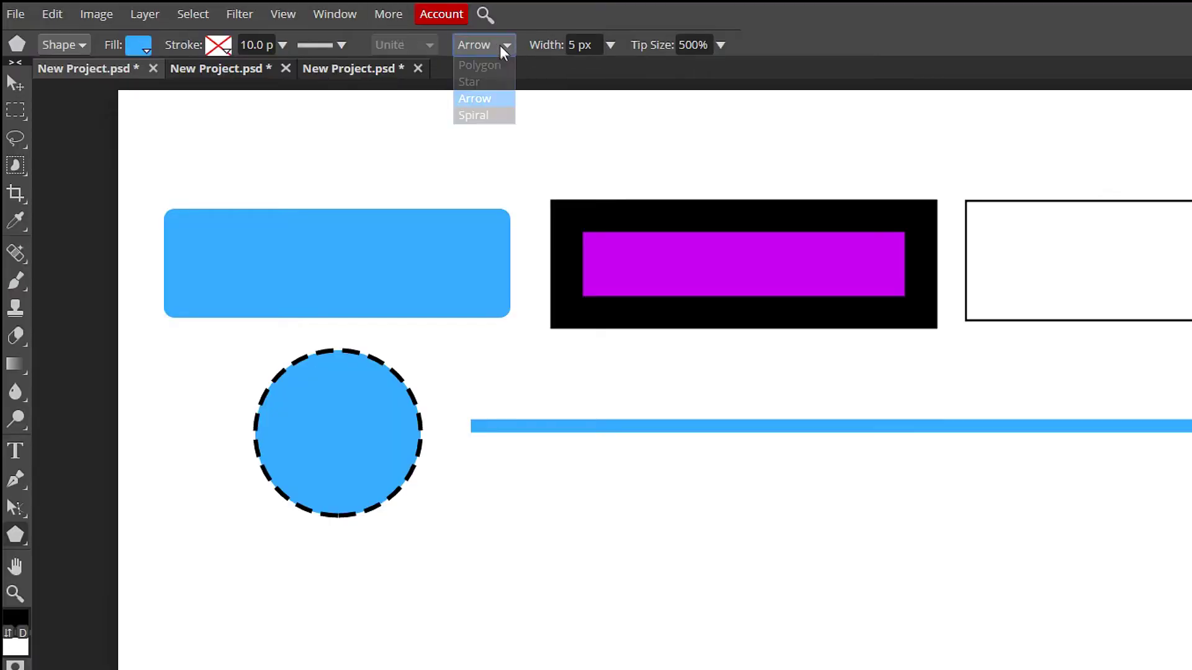
left_click(468, 104)
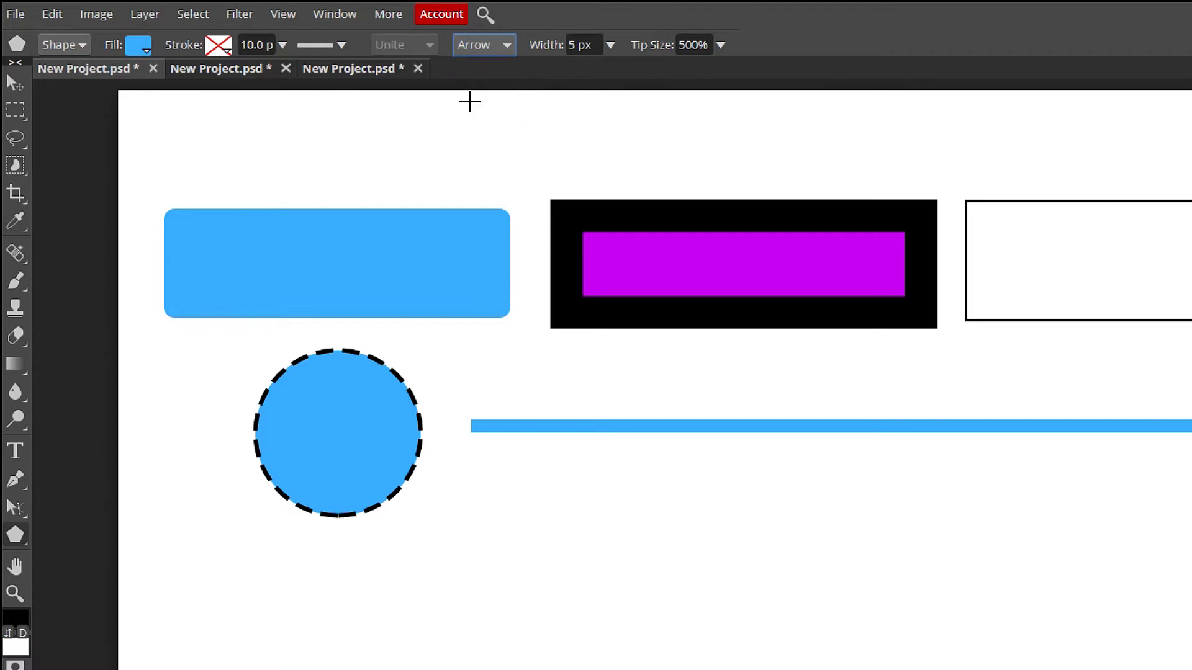
left_click(590, 47)
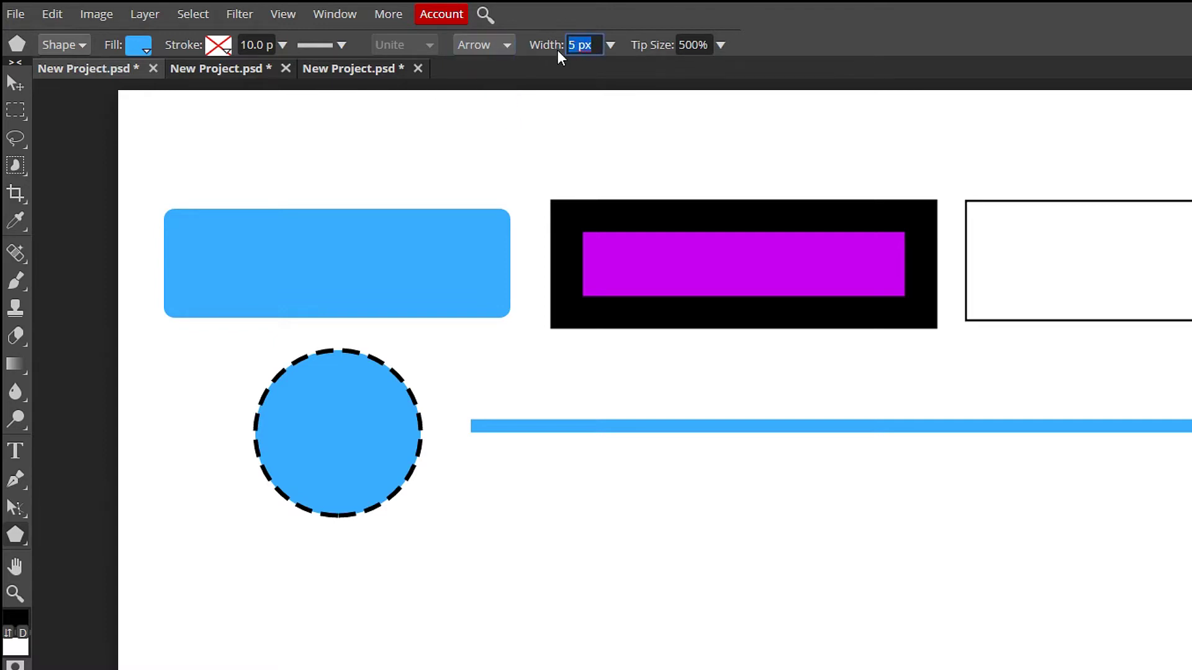
left_click(711, 46)
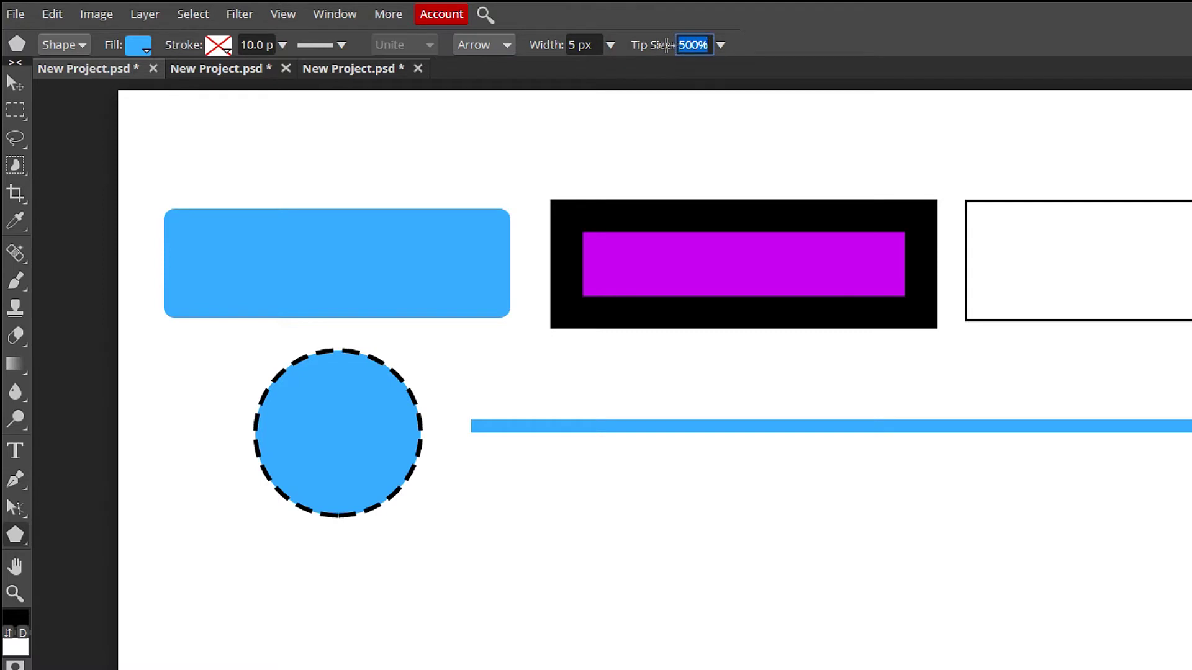
left_click(721, 46)
mouse_move(723, 74)
left_mouse_down()
mouse_move(679, 73)
mouse_move(727, 76)
left_mouse_up()
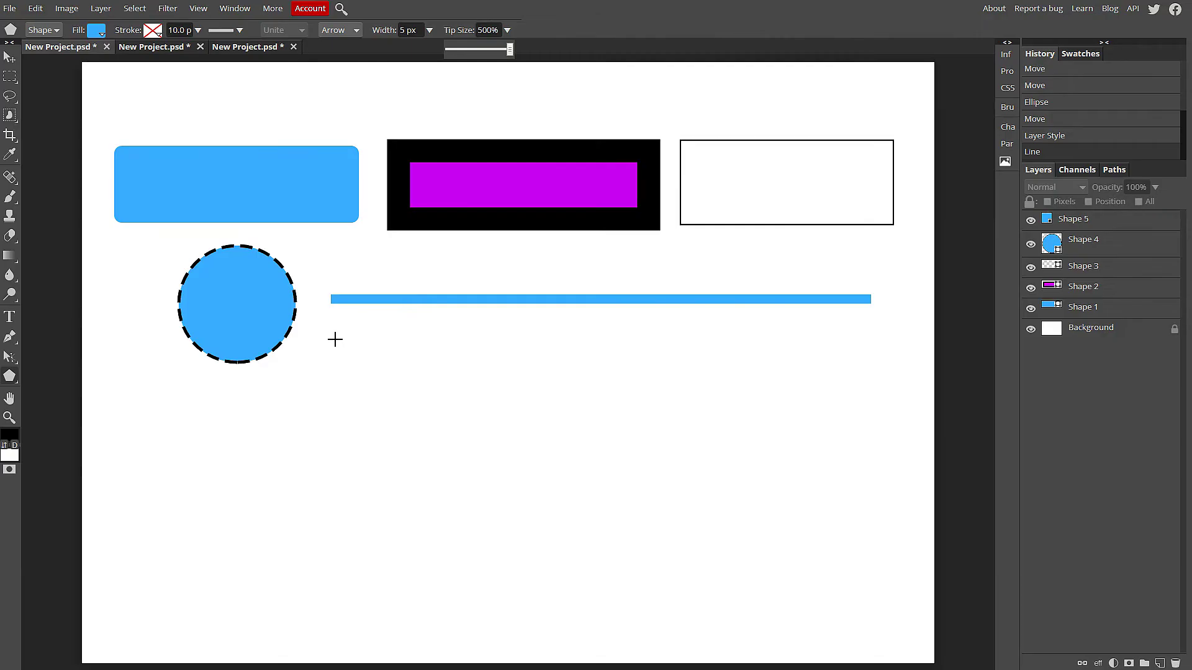
left_click(335, 339)
Draw the right-pointing arrow beneath the blue line
left_click_drag(335, 337, 428, 343)
left_click_drag(477, 340, 872, 337)
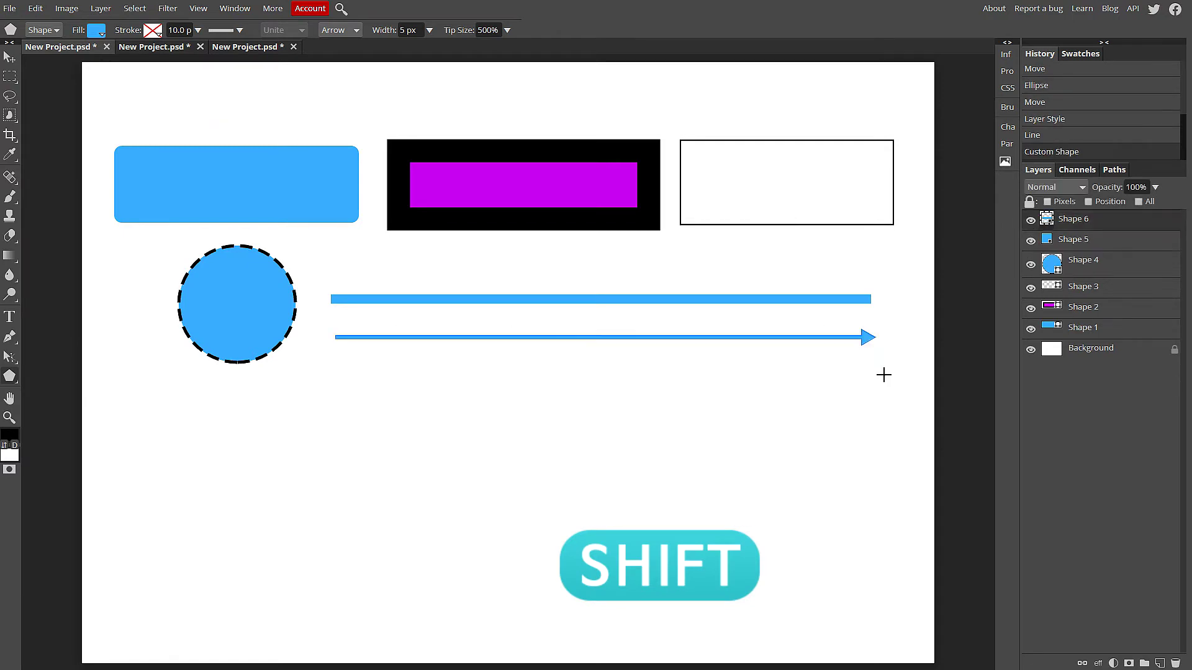
left_click(9, 57)
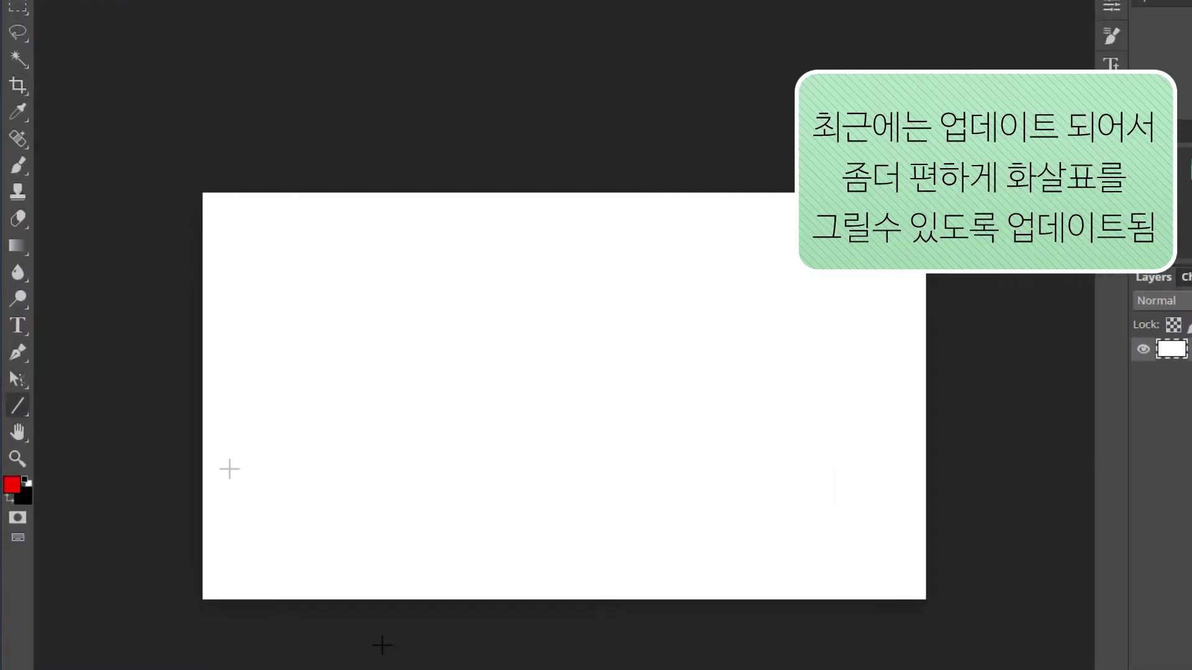
Set up the Line tool with an end-only arrowhead and draw a red right-pointing arrow
right_click(17, 407)
left_click(142, 379)
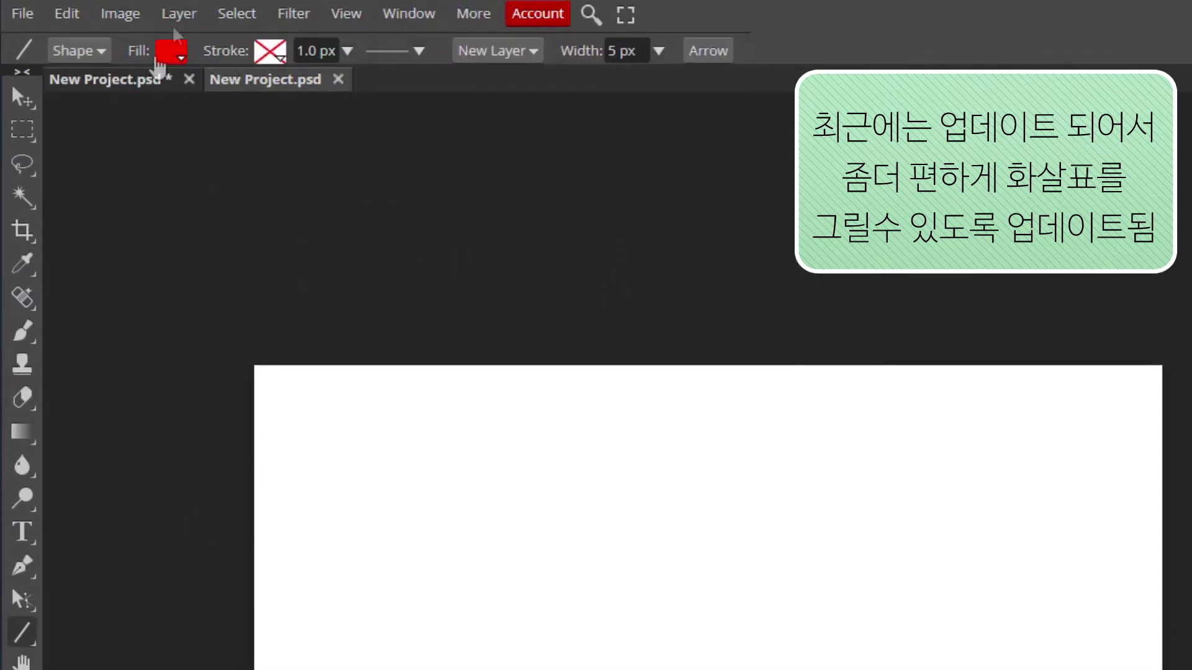
left_click(719, 55)
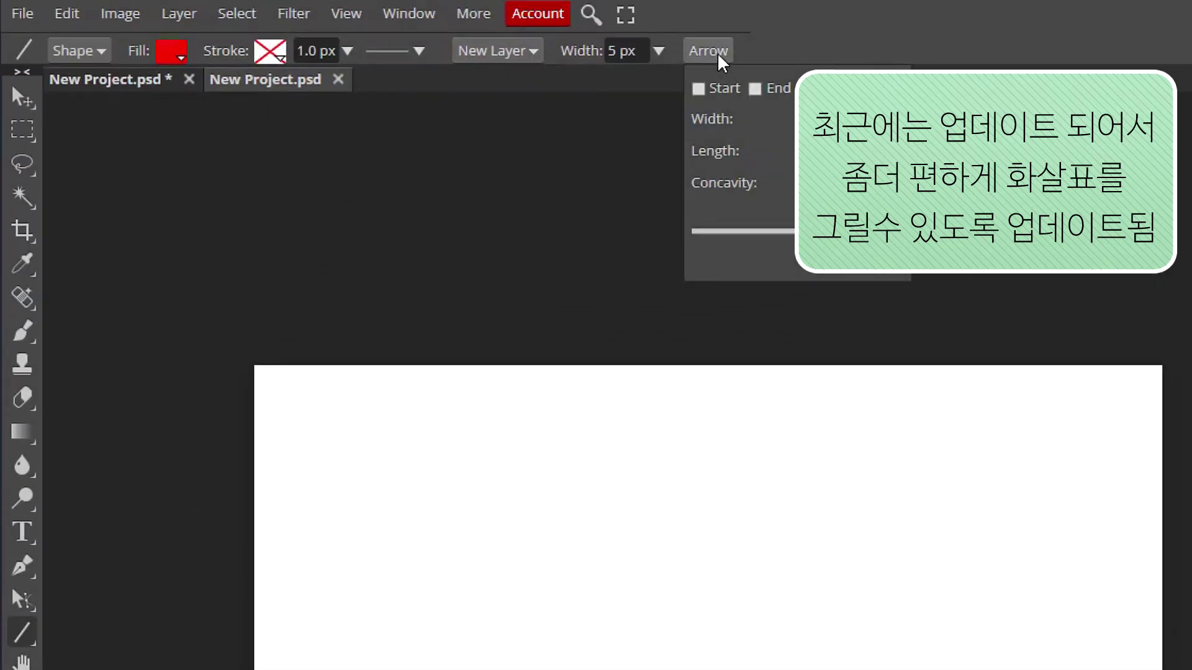
left_click(698, 89)
left_click(589, 75)
left_click_drag(294, 408, 809, 408)
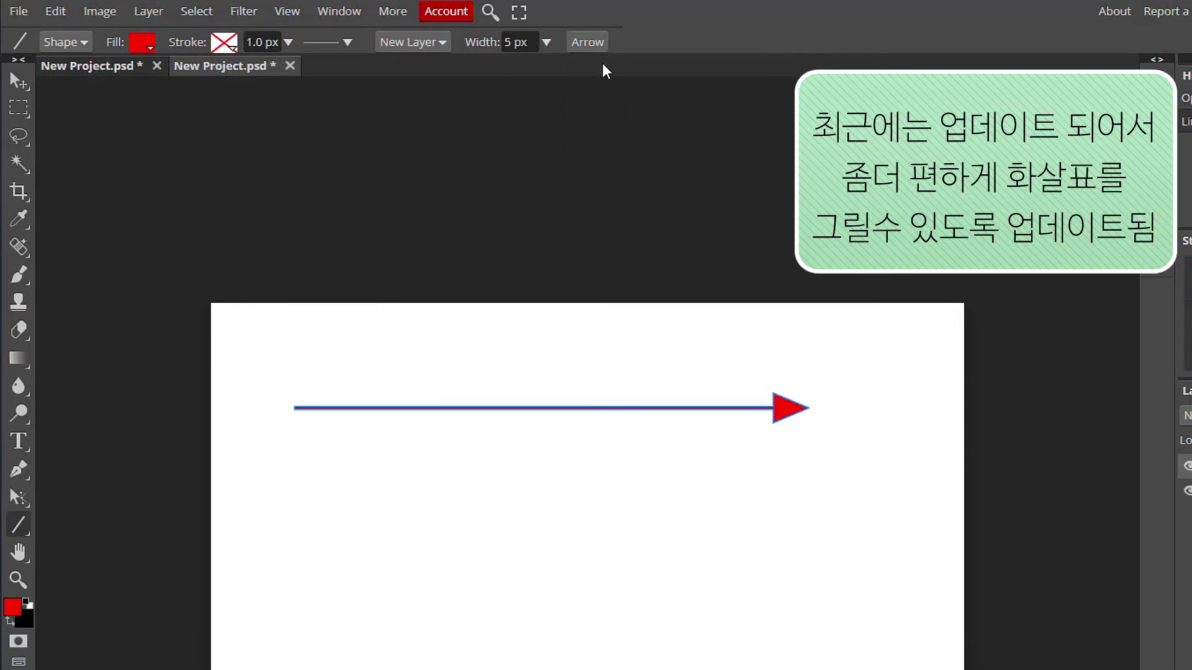
Narrow the arrowhead, set line Width to 10 px, and draw a thicker red arrow below
left_click(25, 83)
left_click(18, 525)
left_click(591, 41)
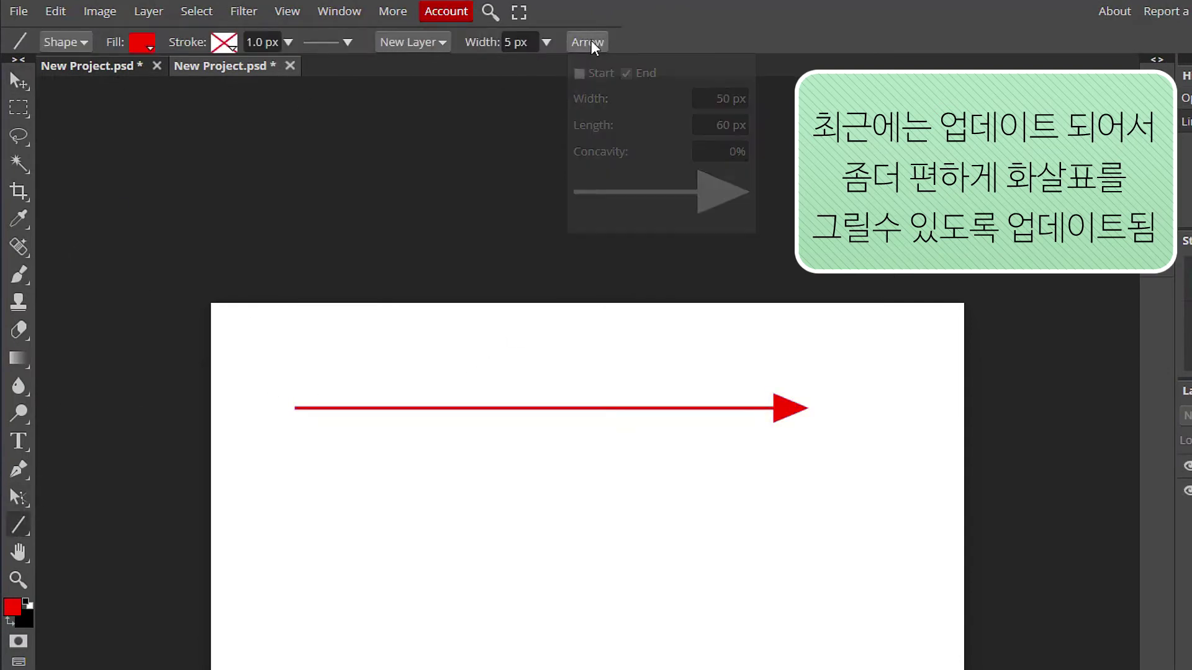
mouse_move(589, 98)
left_mouse_down()
mouse_move(561, 101)
mouse_move(580, 128)
mouse_move(626, 126)
left_mouse_up()
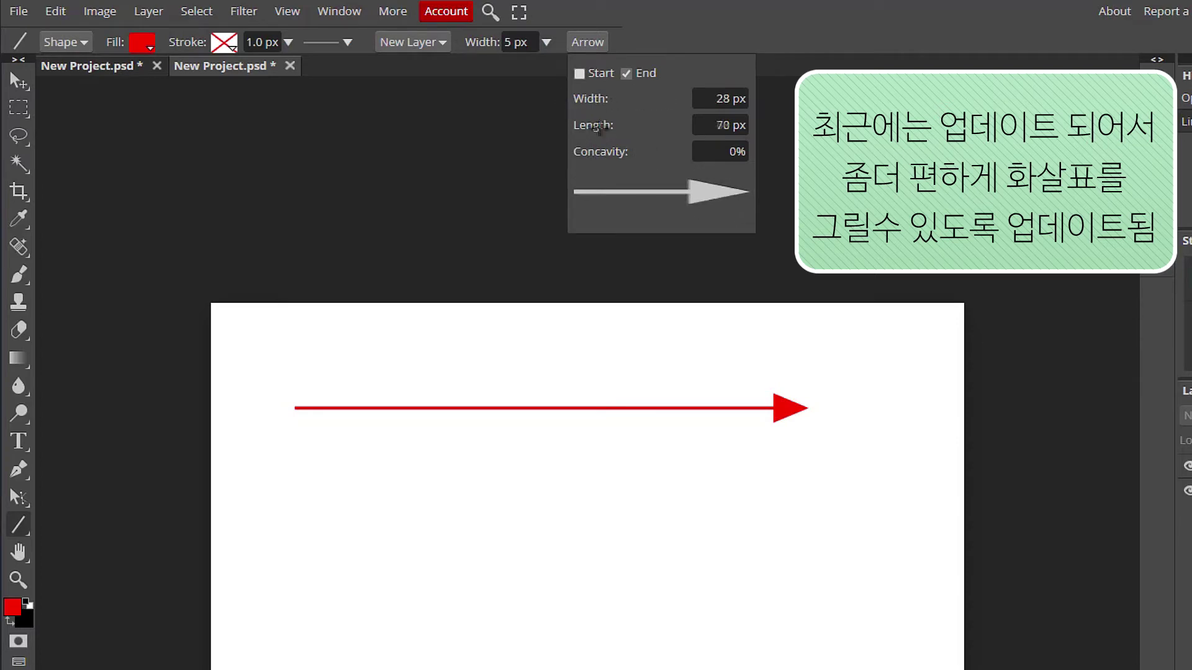
double_click(515, 42)
type("10")
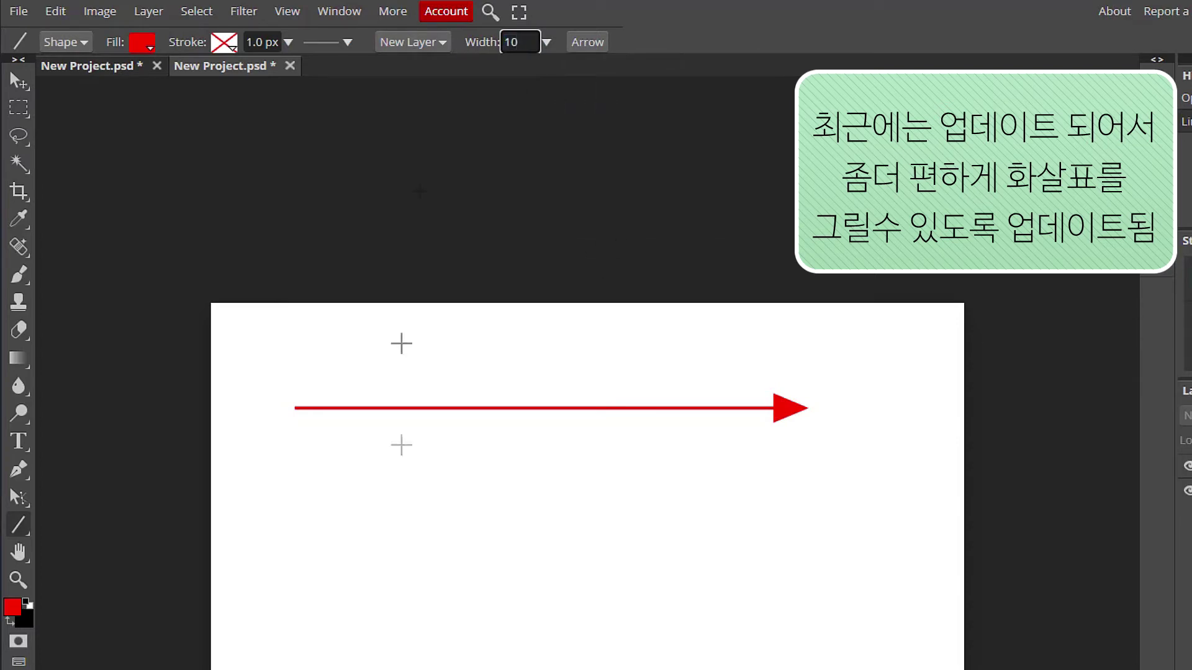
left_click_drag(304, 465, 862, 455)
Draw a double-headed red arrow, then a thick double-headed parametric Arrow shape at the bottom
left_click(587, 43)
left_click(583, 75)
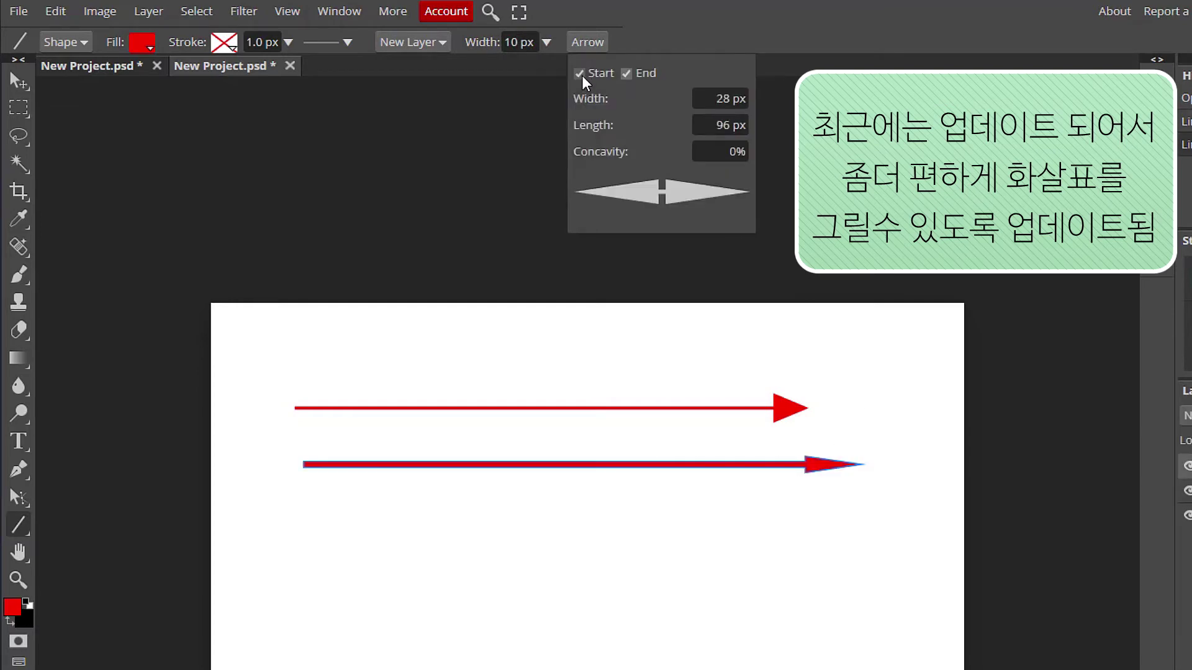
left_click_drag(352, 540, 881, 539)
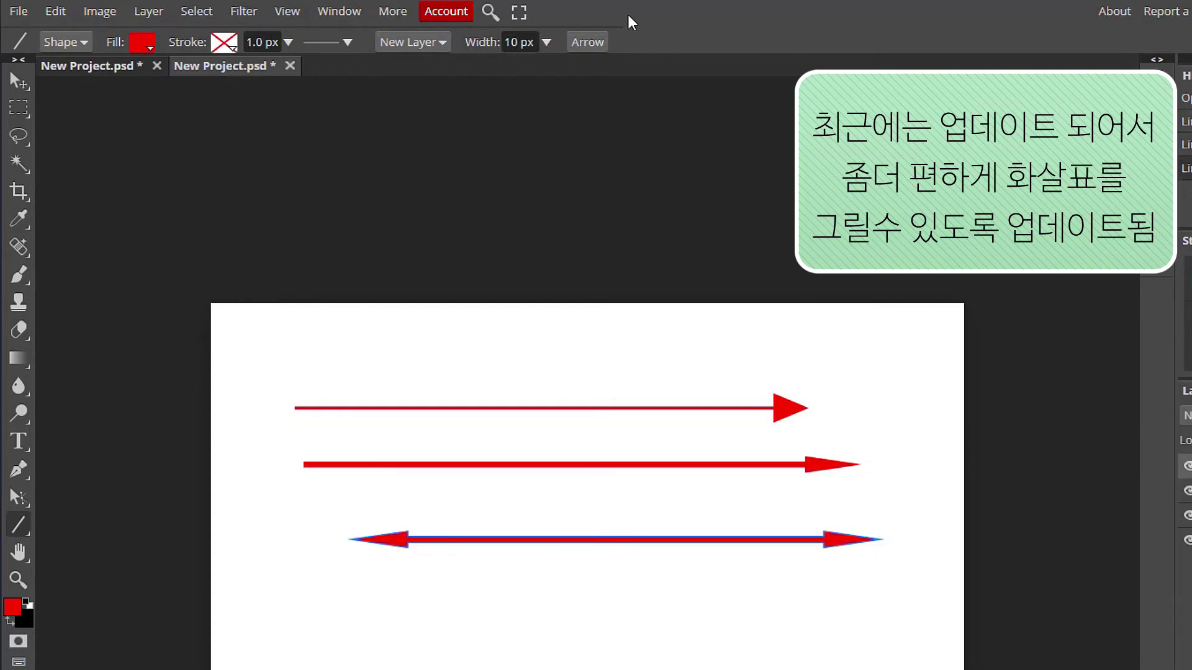
right_click(21, 532)
left_click(93, 608)
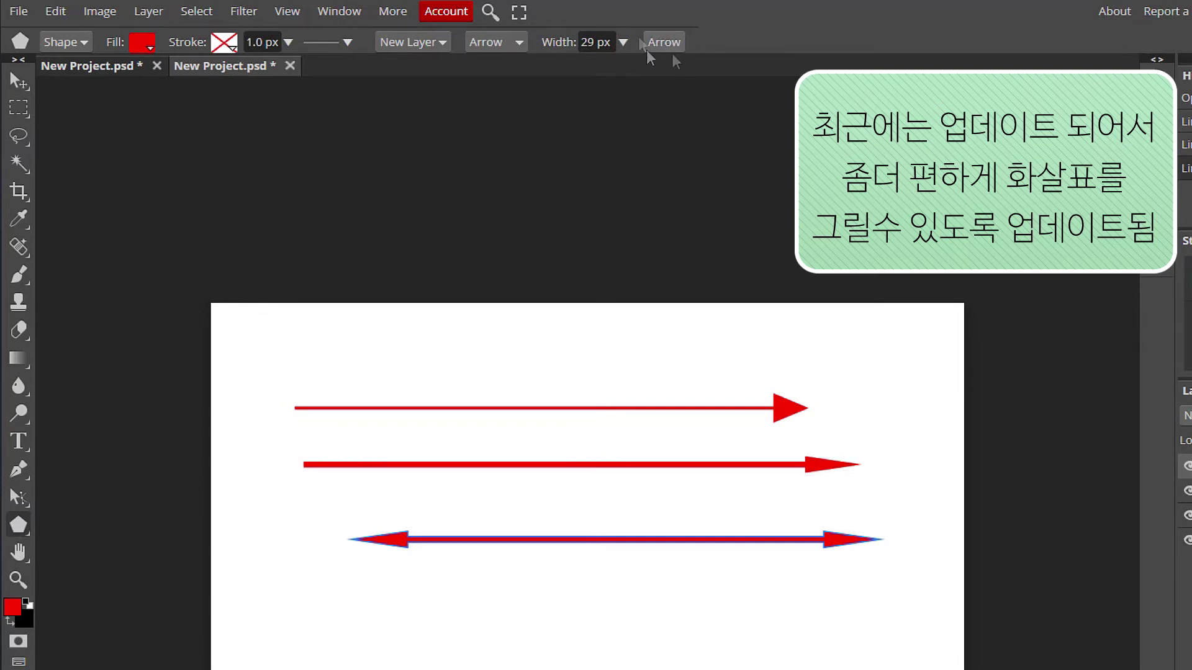
left_click(513, 44)
left_click(487, 99)
left_click(664, 41)
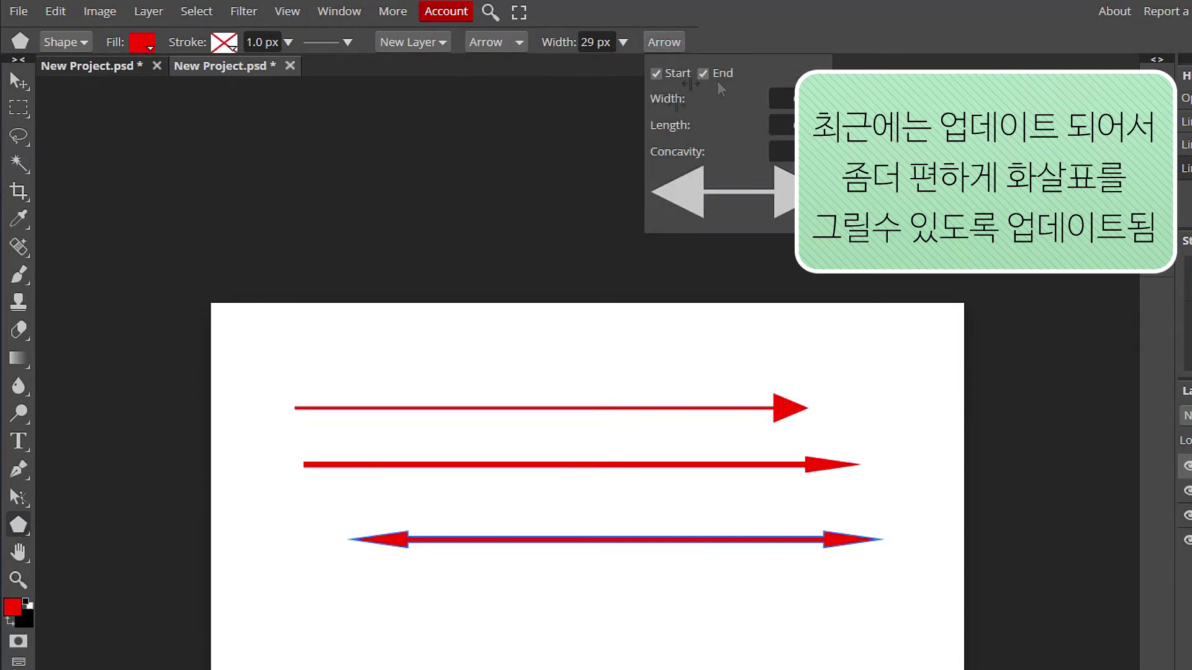
left_click_drag(321, 605, 879, 608)
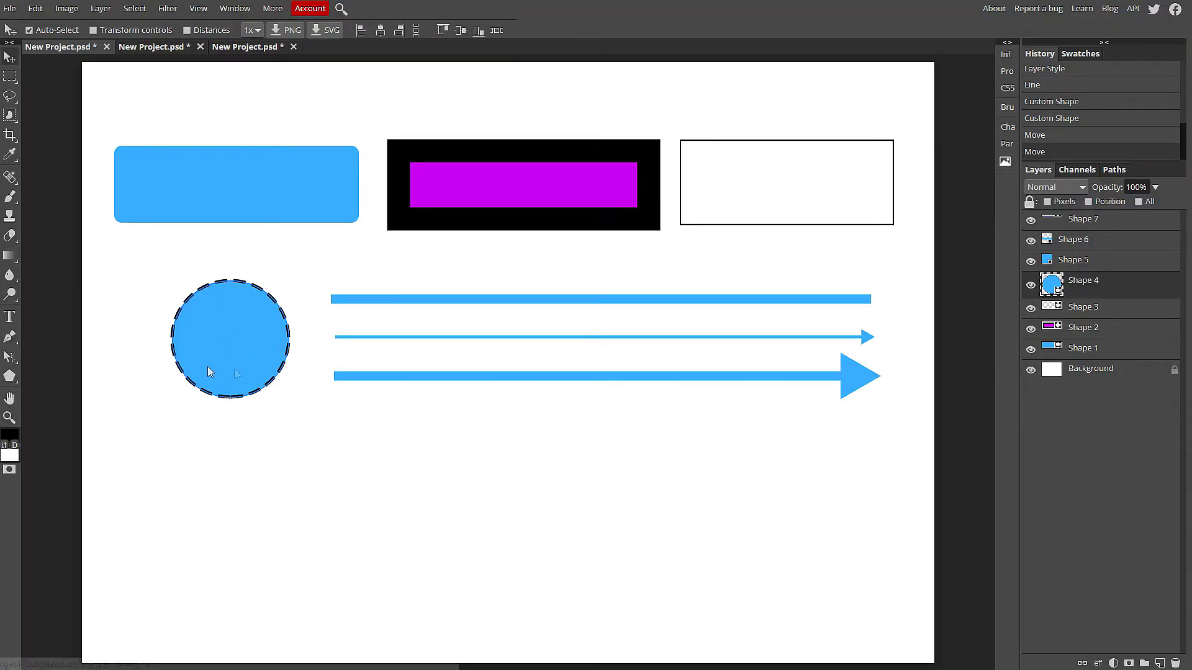
Nudge the dashed circle slightly down-left and remove its blue fill
left_click_drag(237, 358, 231, 362)
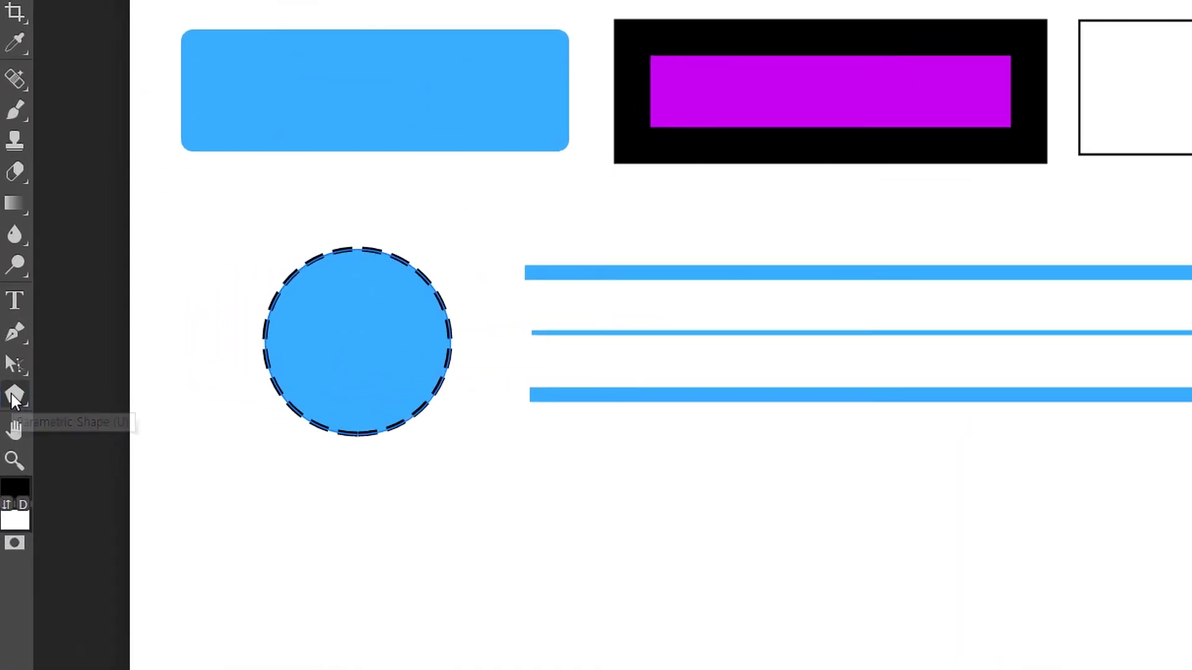
left_click(15, 396)
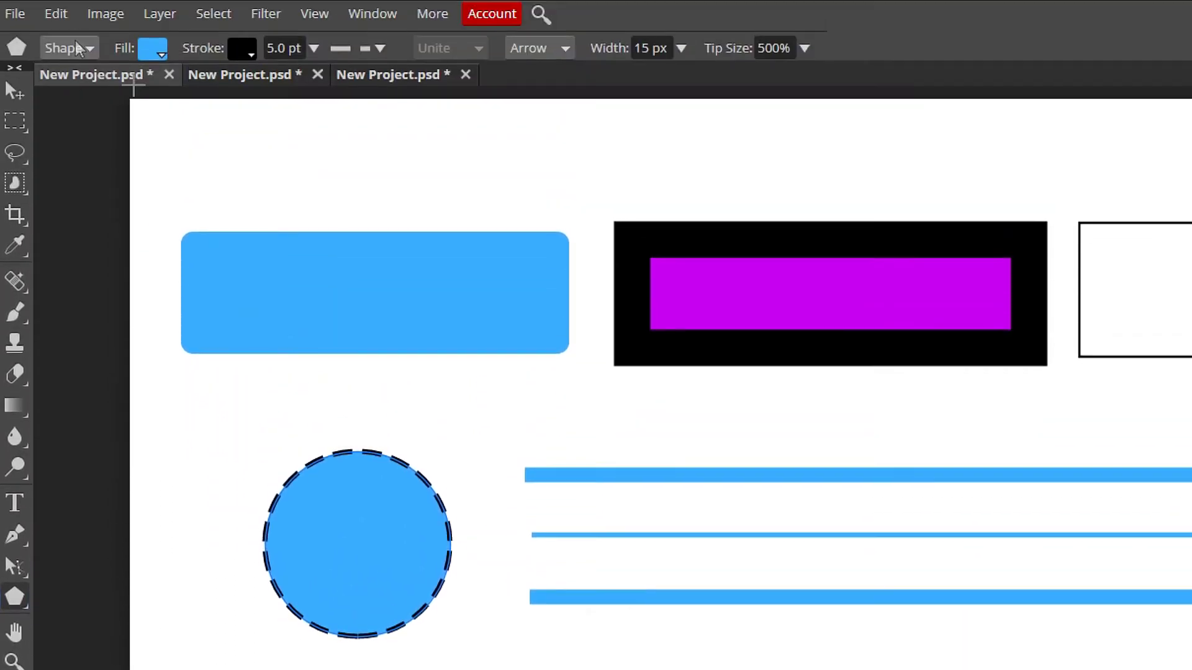
left_click(162, 56)
left_click(211, 85)
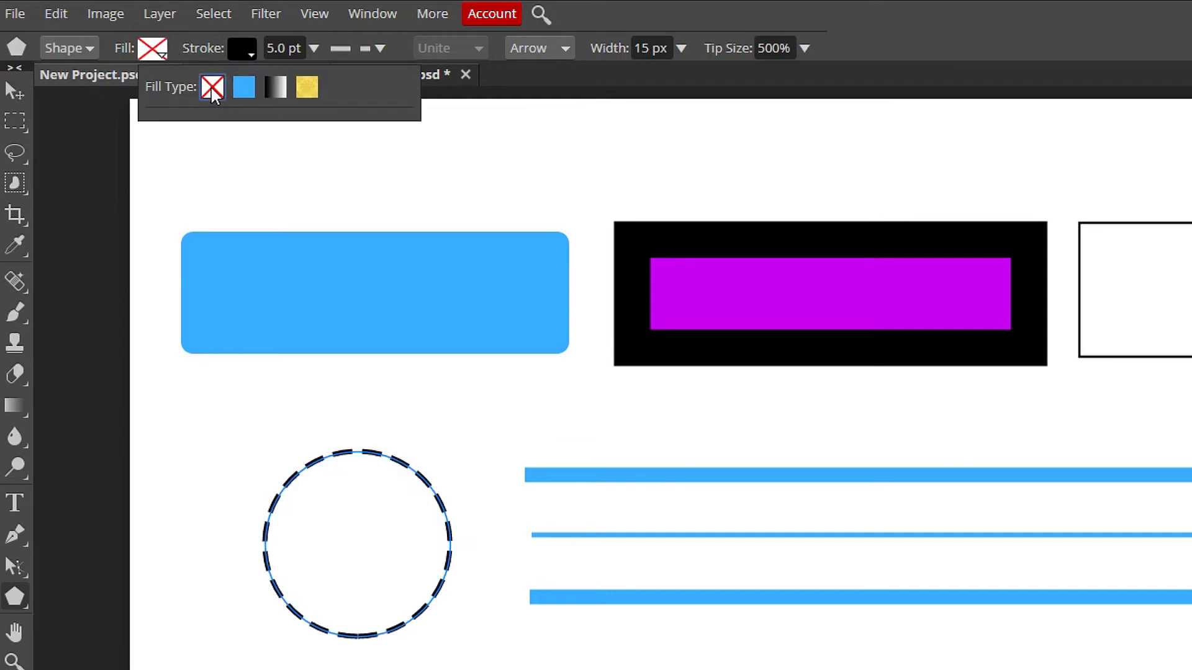
key("v")
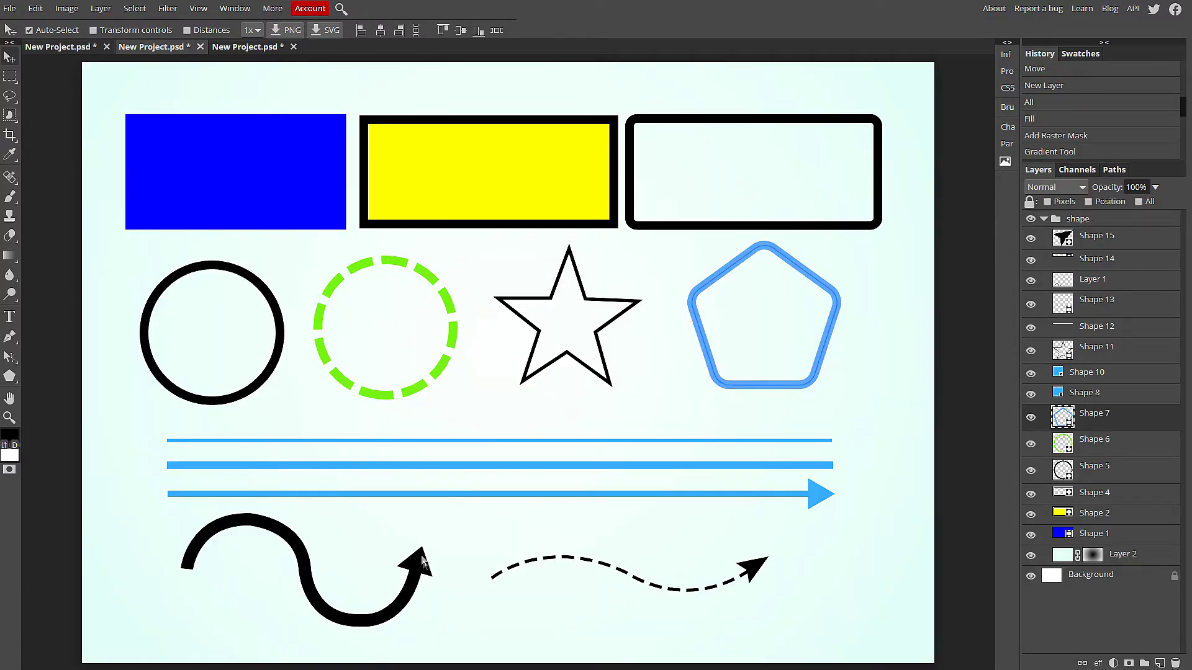
Nudge the black and dashed curved arrows into place and return to the other New Project.psd
left_click_drag(427, 579, 436, 587)
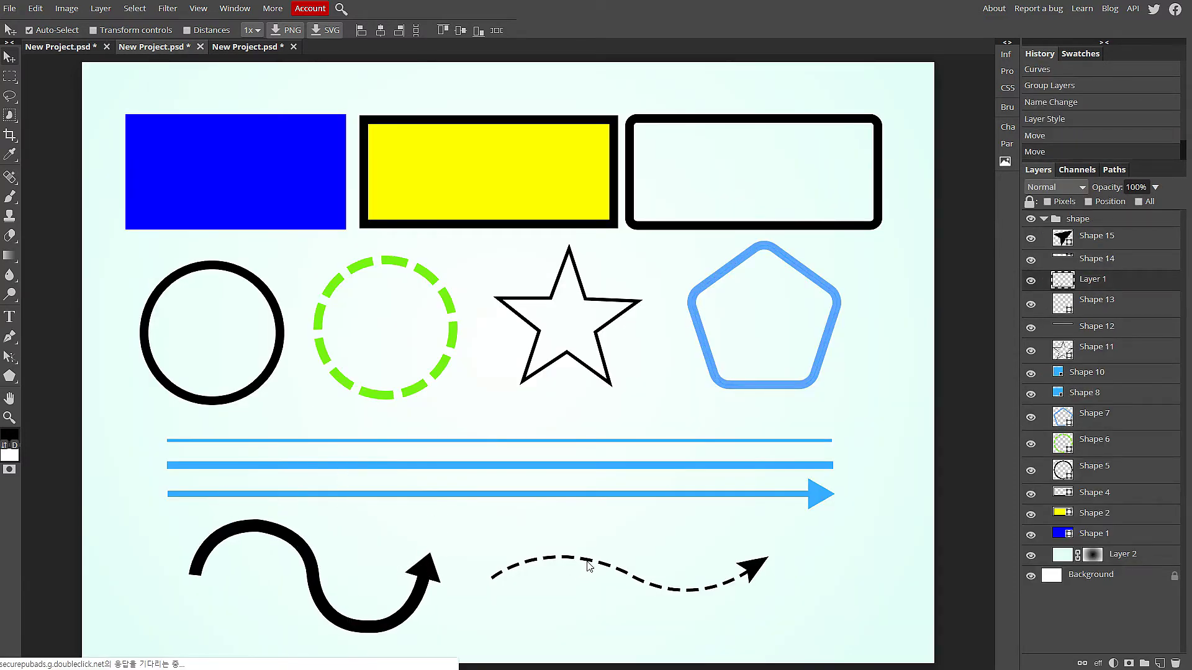
left_click_drag(588, 566, 591, 558)
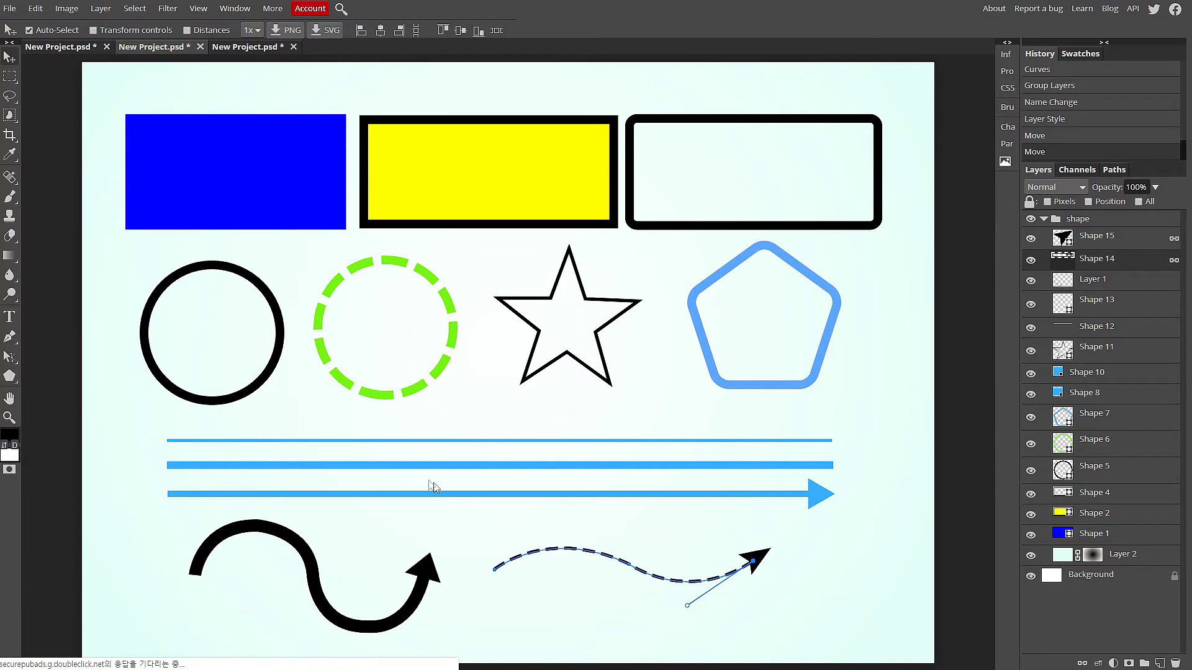
left_click_drag(428, 583, 433, 578)
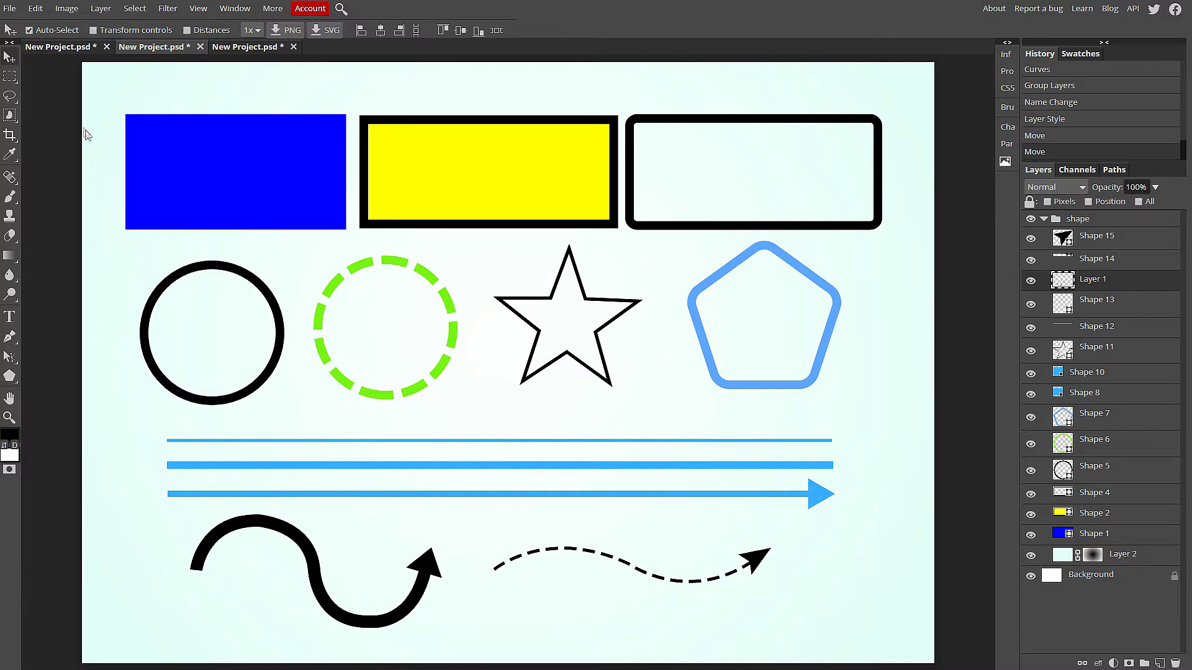
left_click(61, 47)
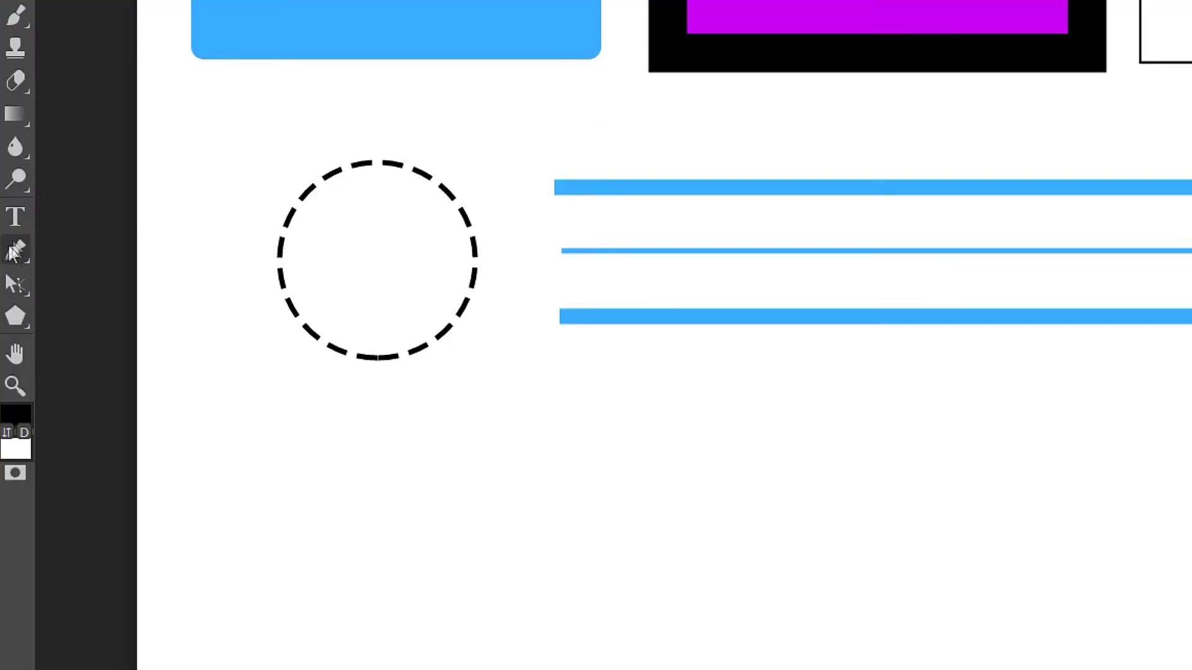
Choose the Pen tool with a solid stroke style for the black wavy curve
right_click(22, 255)
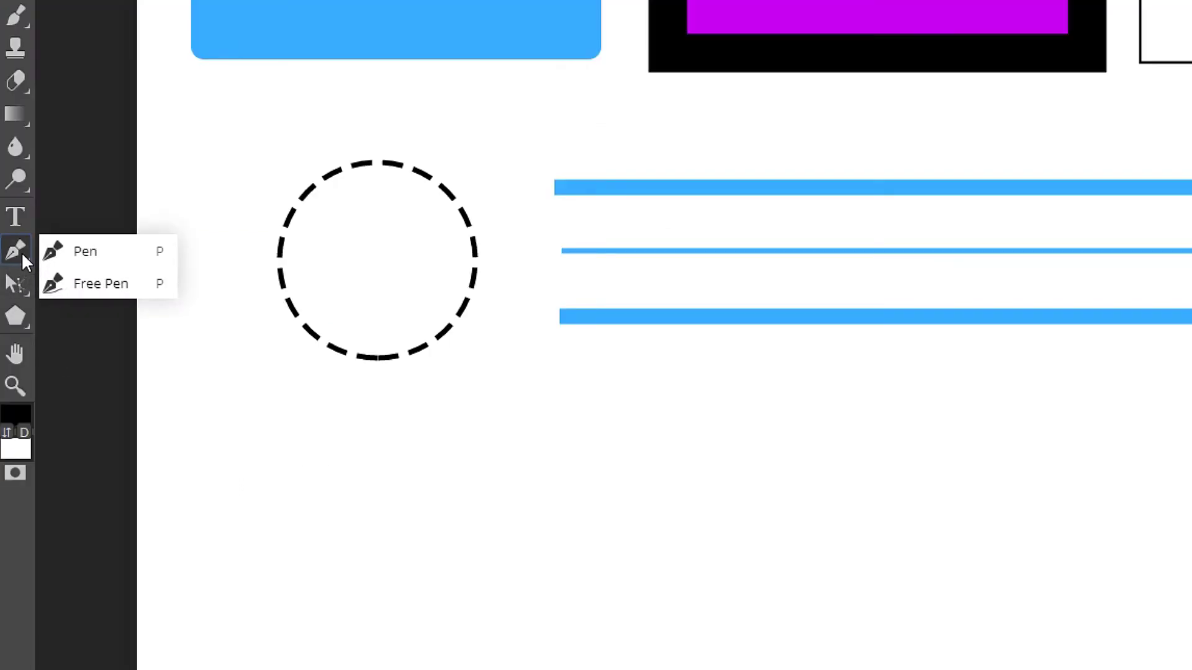
left_click(87, 263)
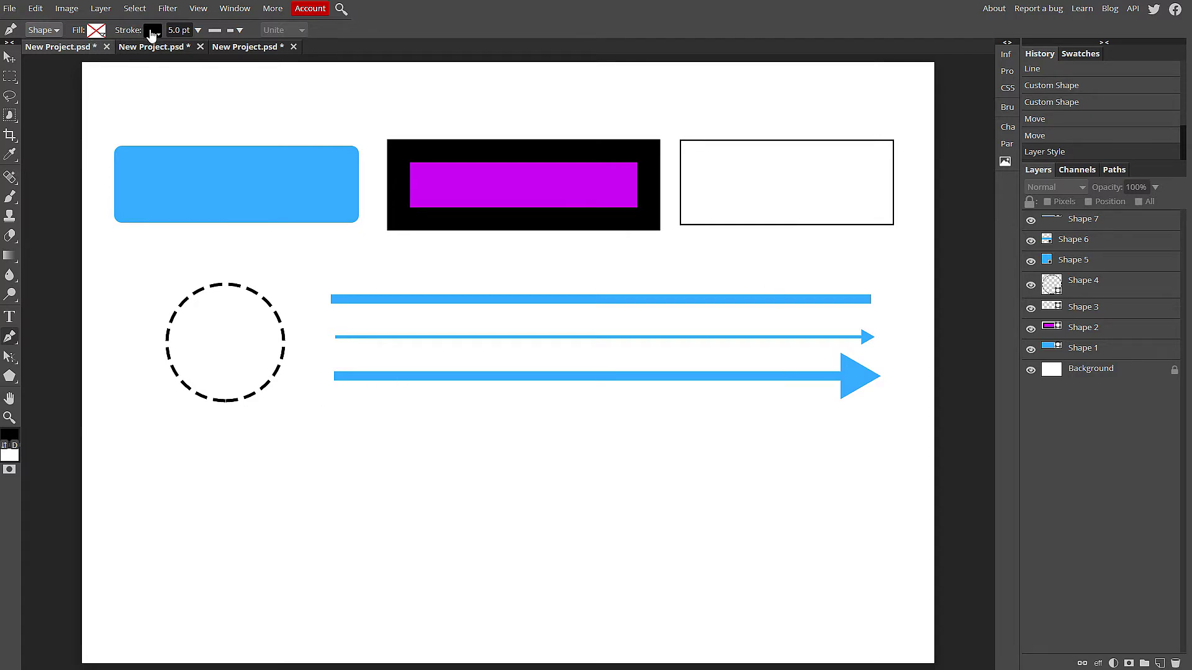
left_click(225, 30)
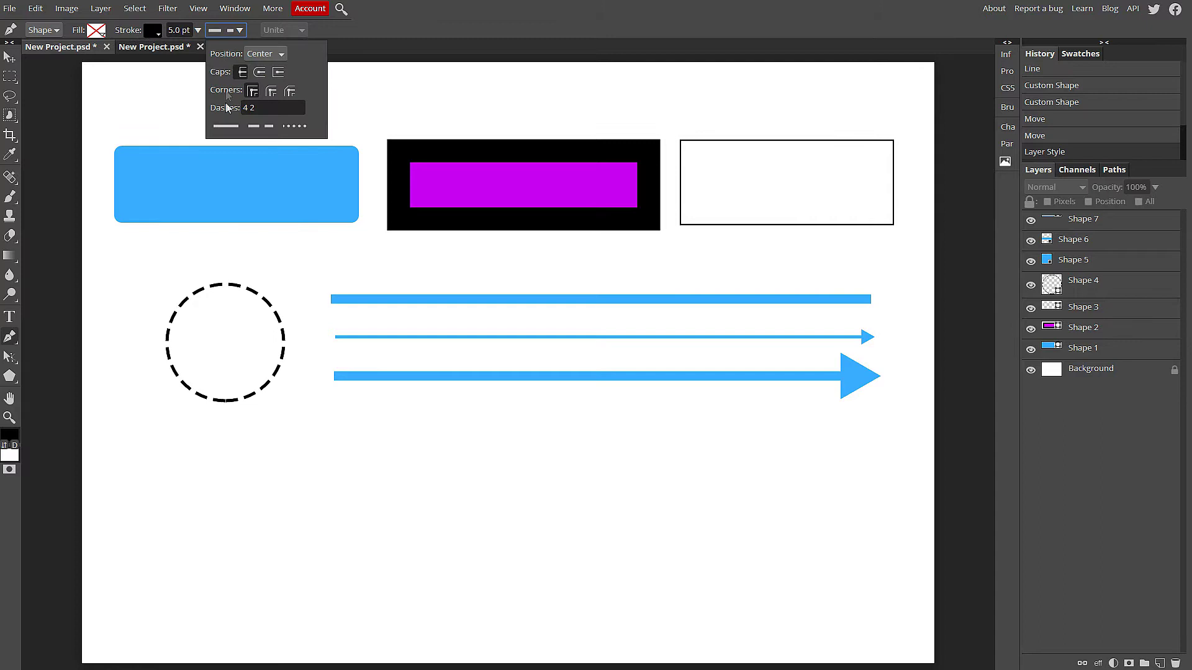
left_click(226, 126)
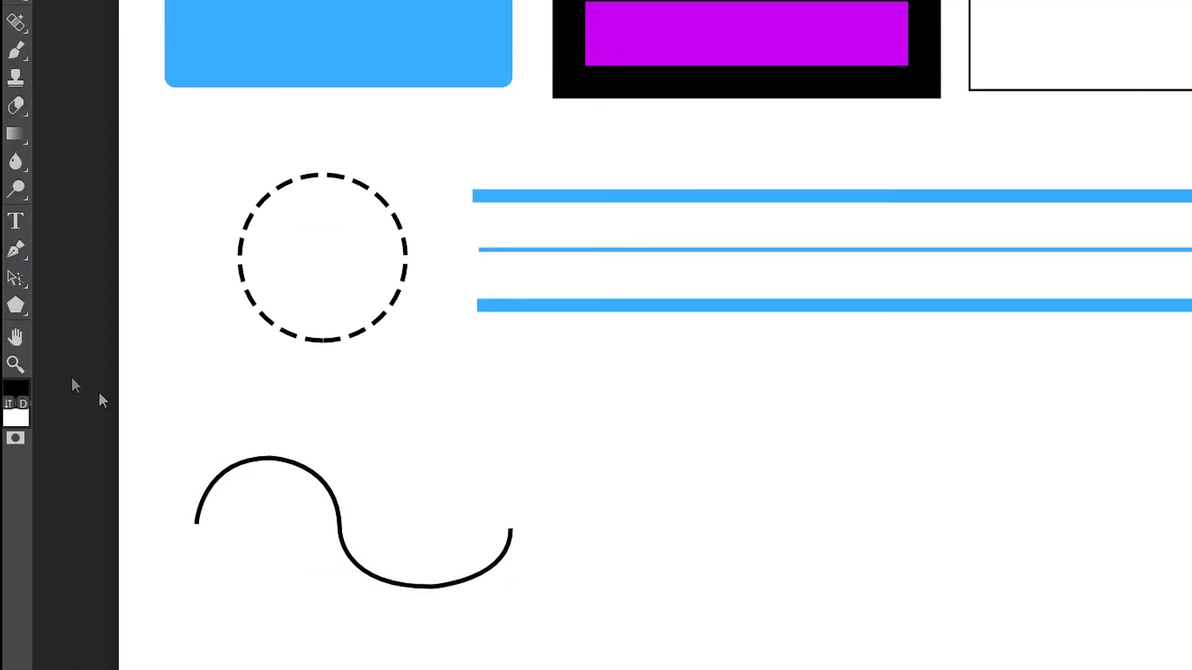
Build a three-anchor wave right of the S-curve, removing outgoing handles at each bend
left_click(587, 508)
left_click_drag(781, 503, 910, 577)
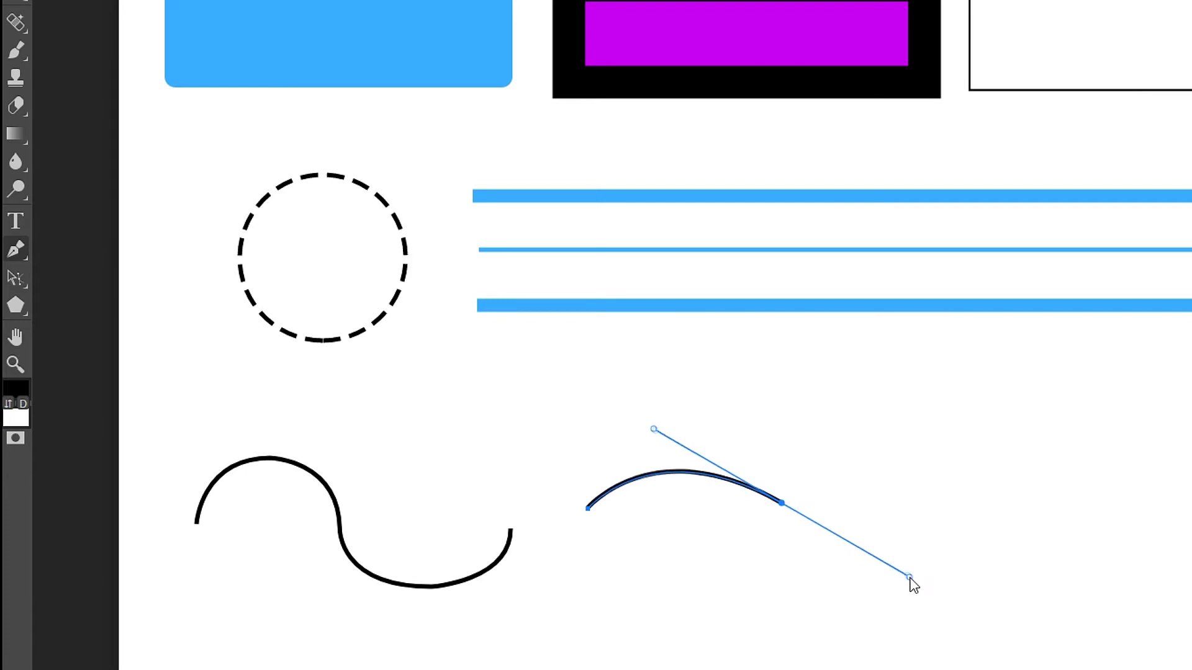
left_click(781, 504, "alt")
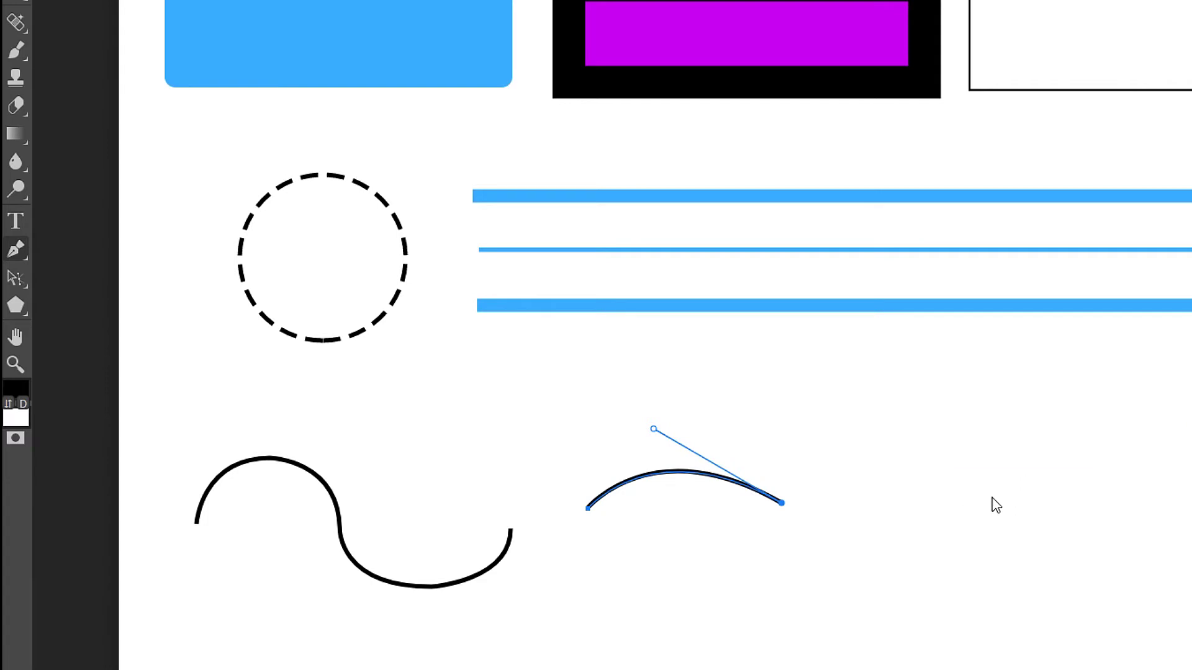
mouse_move(992, 497)
left_mouse_down()
mouse_move(1043, 439)
mouse_move(1082, 422)
left_mouse_up()
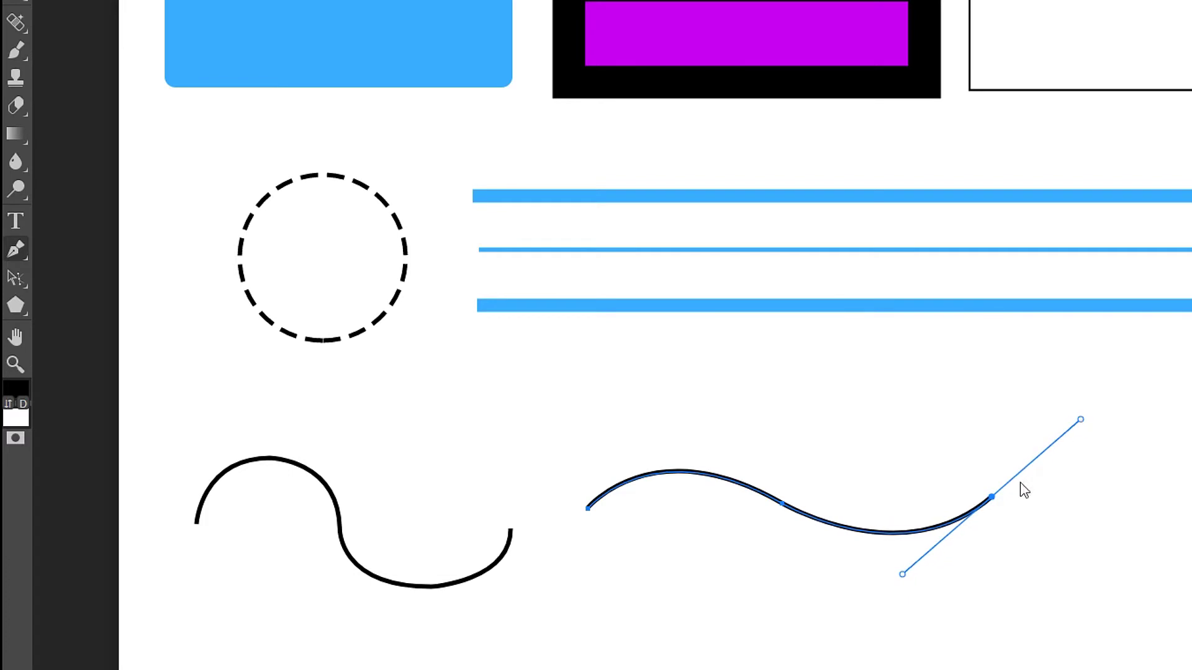
left_click(992, 497, "alt")
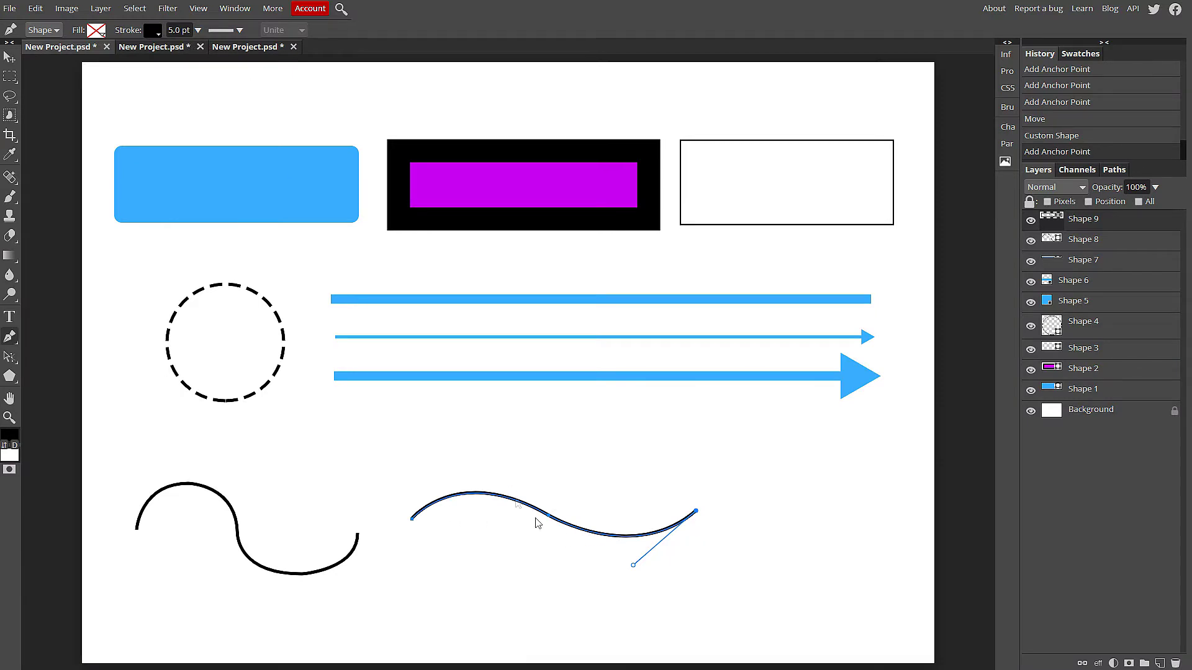
Give the second wave a dashed stroke, finish the path, and add an empty Layer 1
left_click(225, 29)
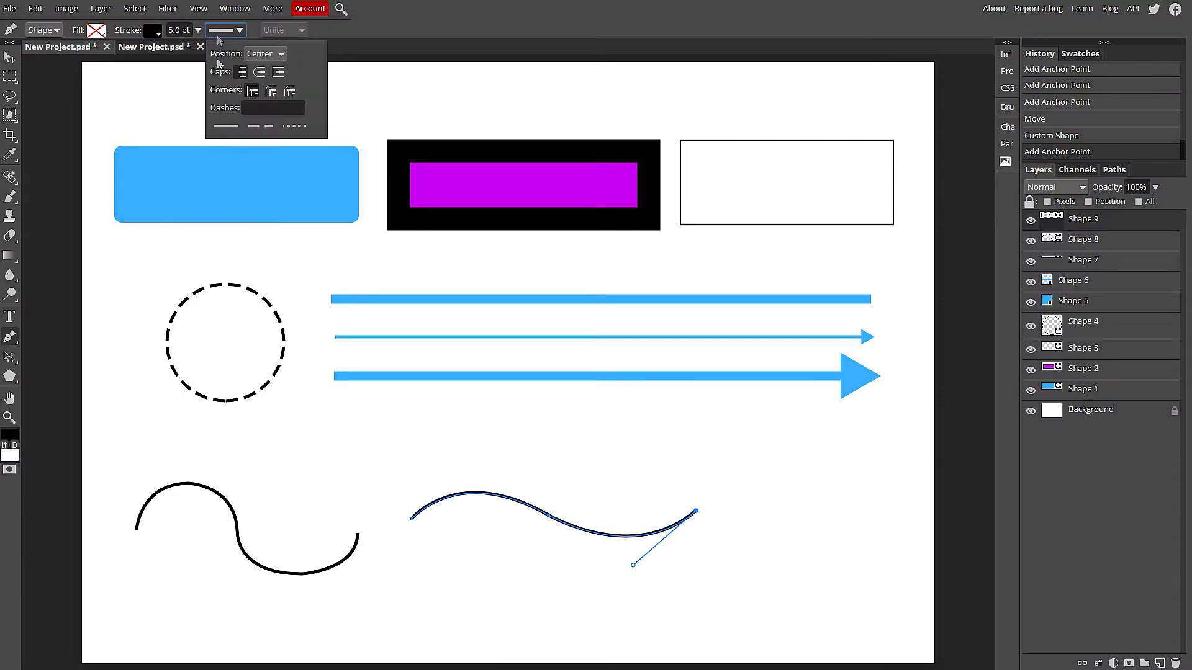
left_click(259, 128)
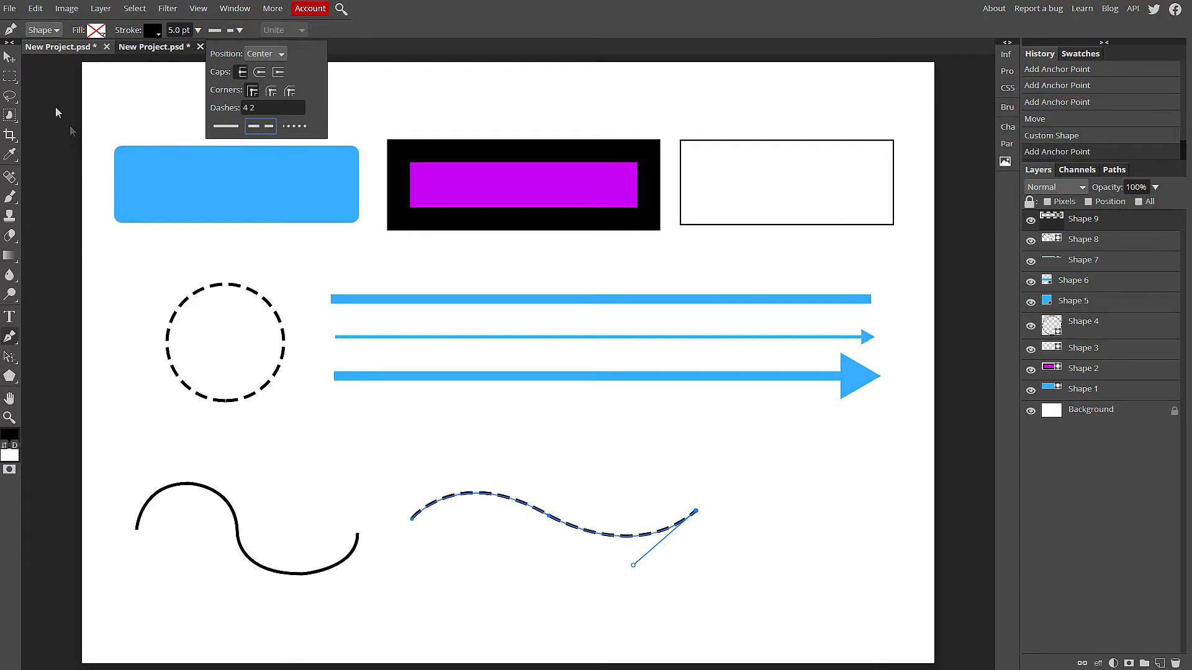
left_click(10, 57)
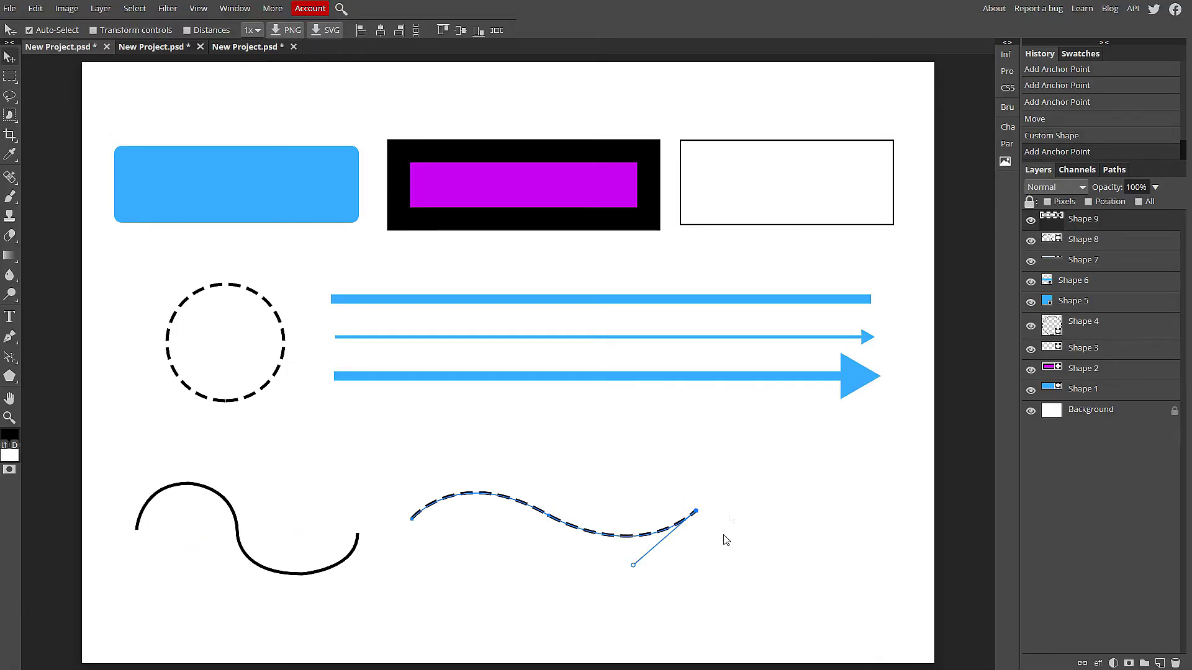
key("ctrl+shift+n")
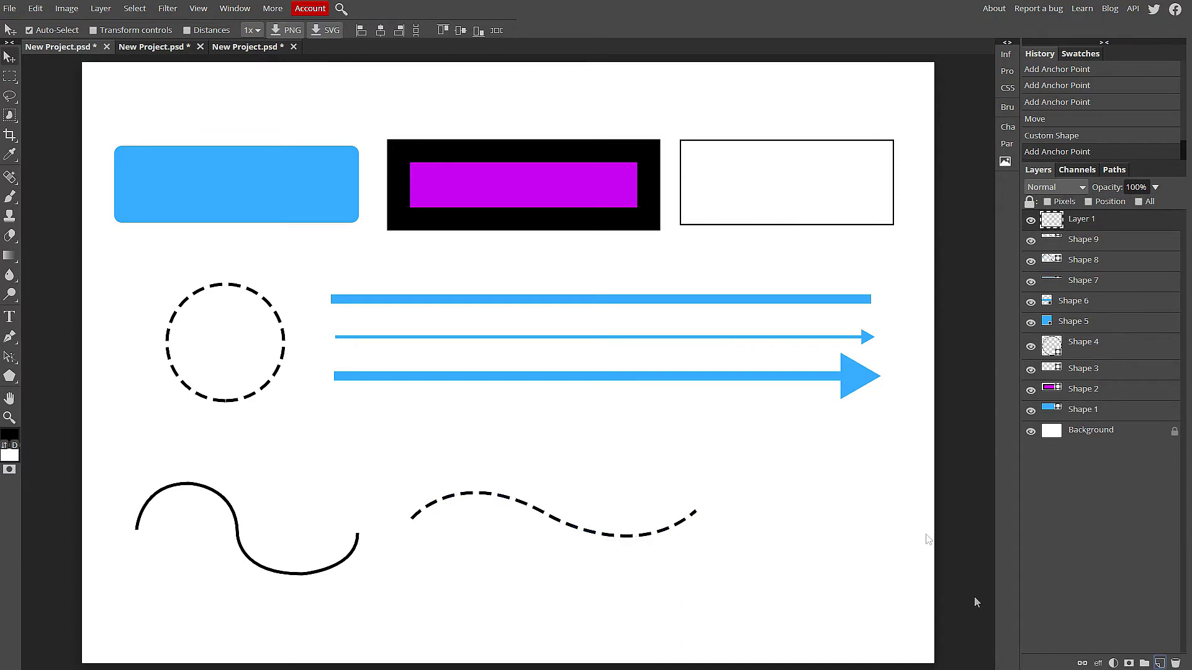
Select a small square at the wave's right end and fill it with near-black
key("m")
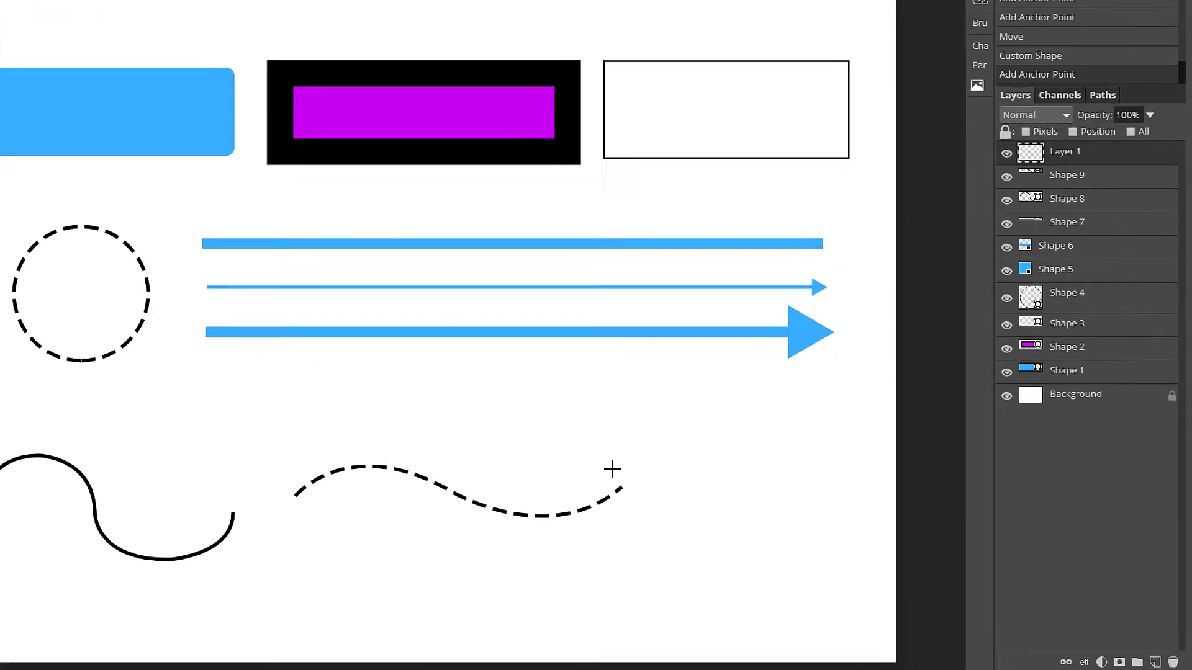
left_click_drag(687, 495, 716, 527)
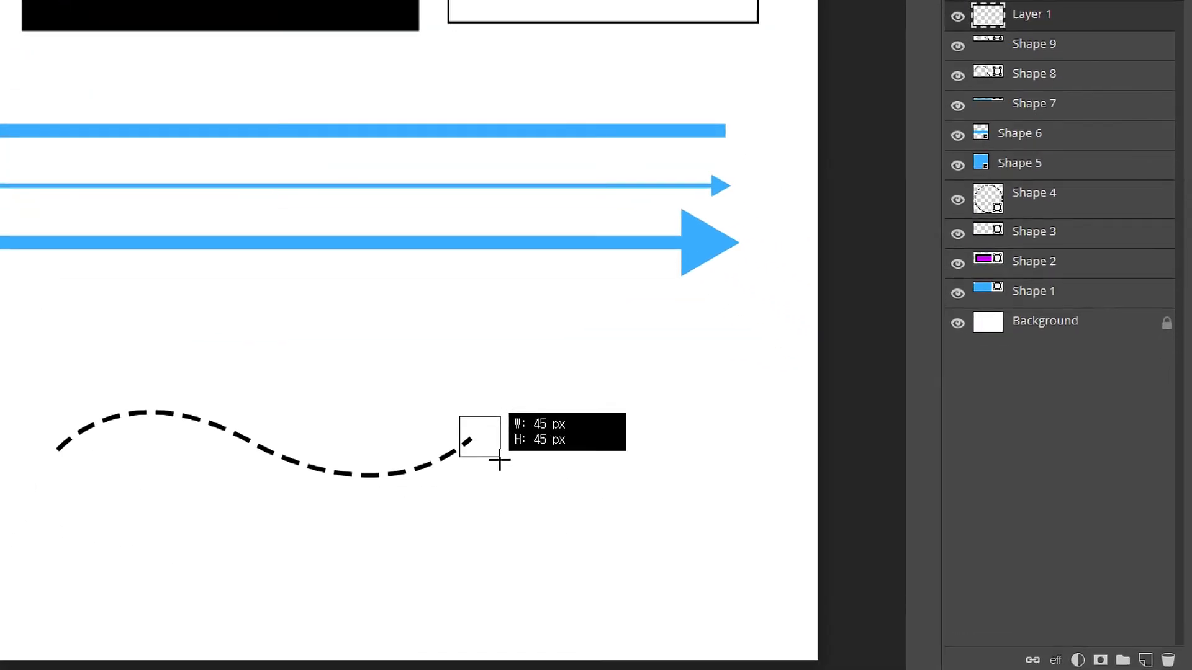
left_click_drag(501, 465, 501, 465)
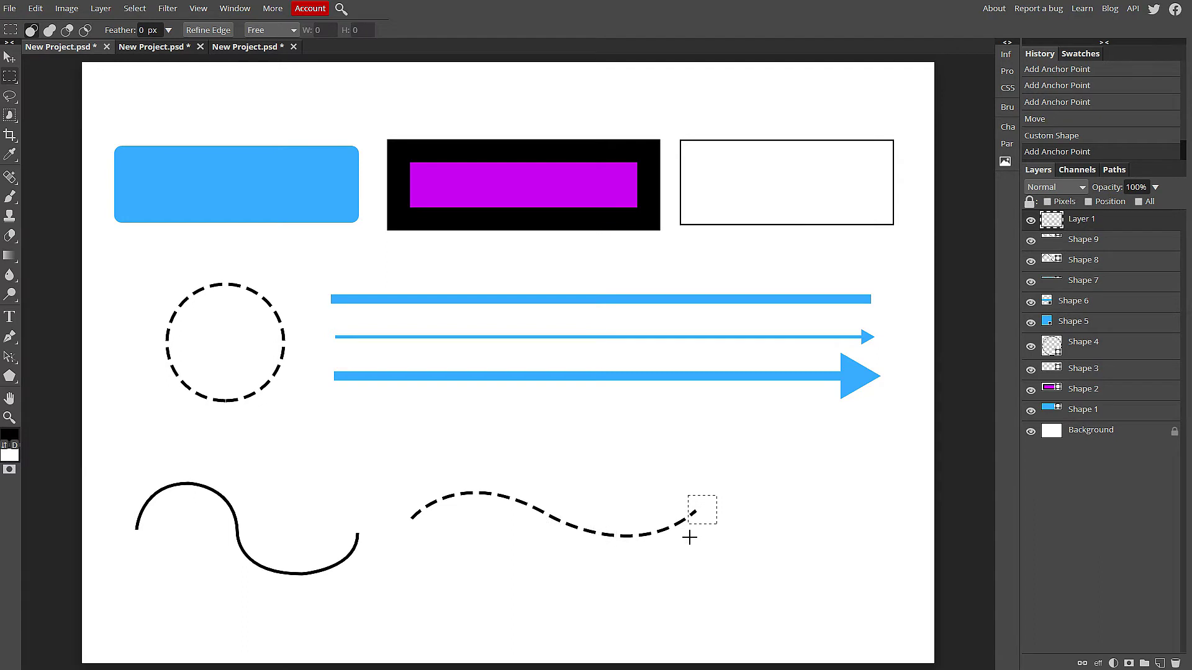
left_click(10, 436)
left_click_drag(175, 232, 101, 278)
left_click(336, 268)
key("alt+BackSpace")
right_click(9, 255)
left_click(62, 277)
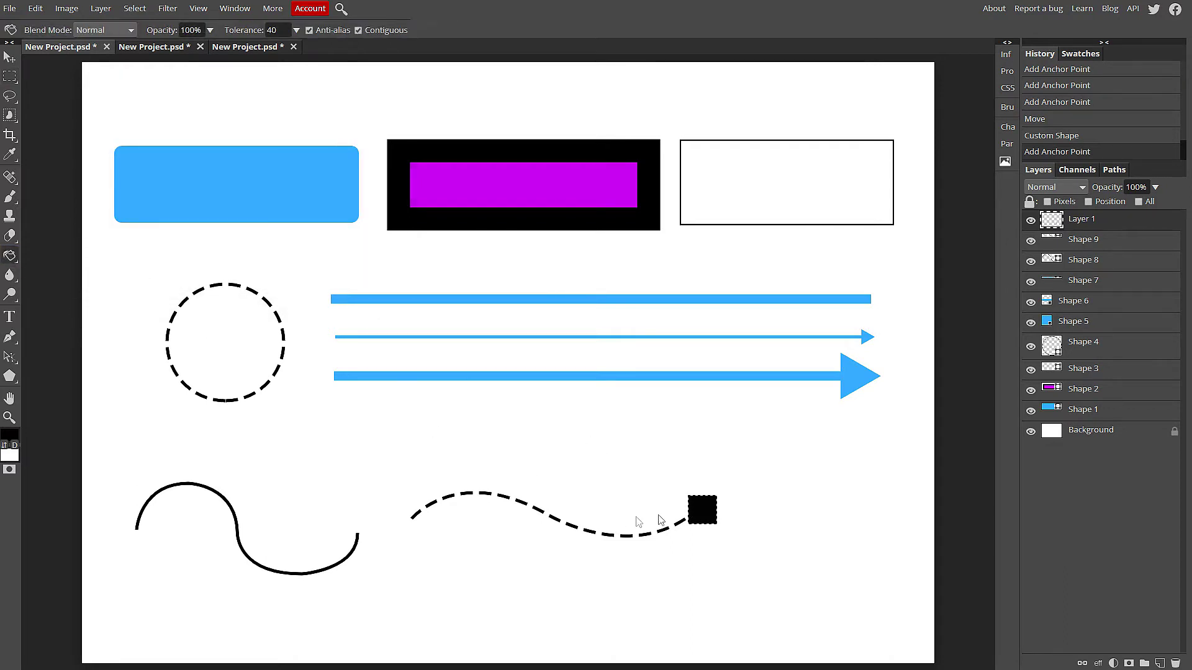
left_click(11, 60)
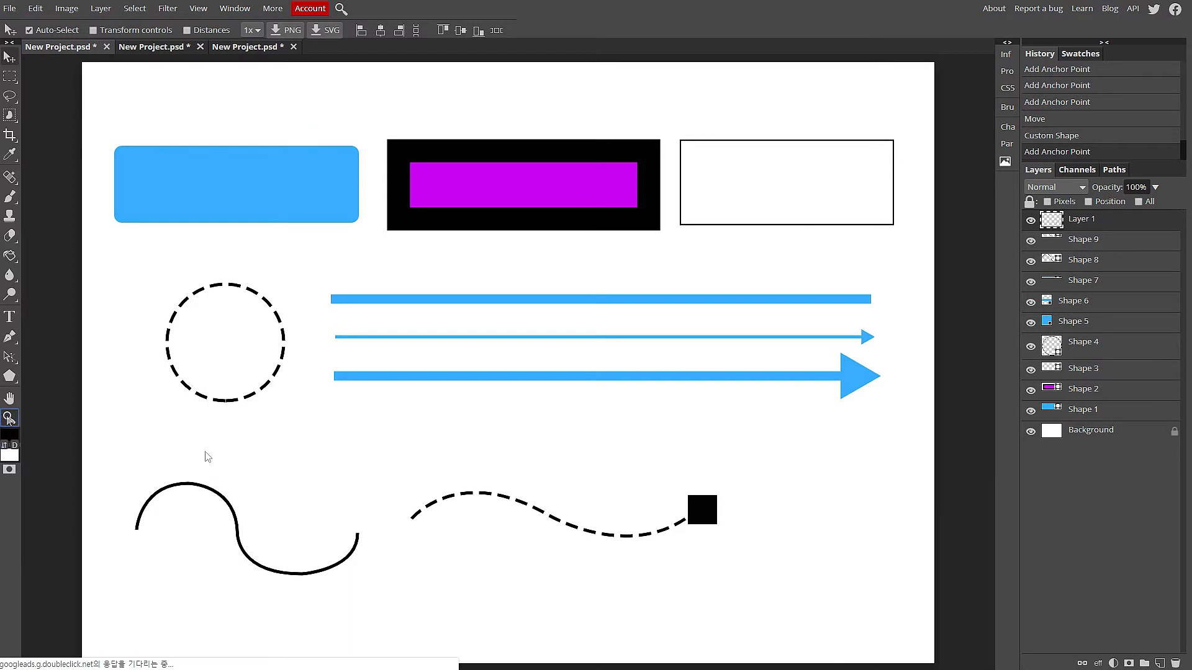
Zoom in and rotate the black square 45° into a diamond, moved up off the wave
left_click(9, 417)
left_click(706, 505)
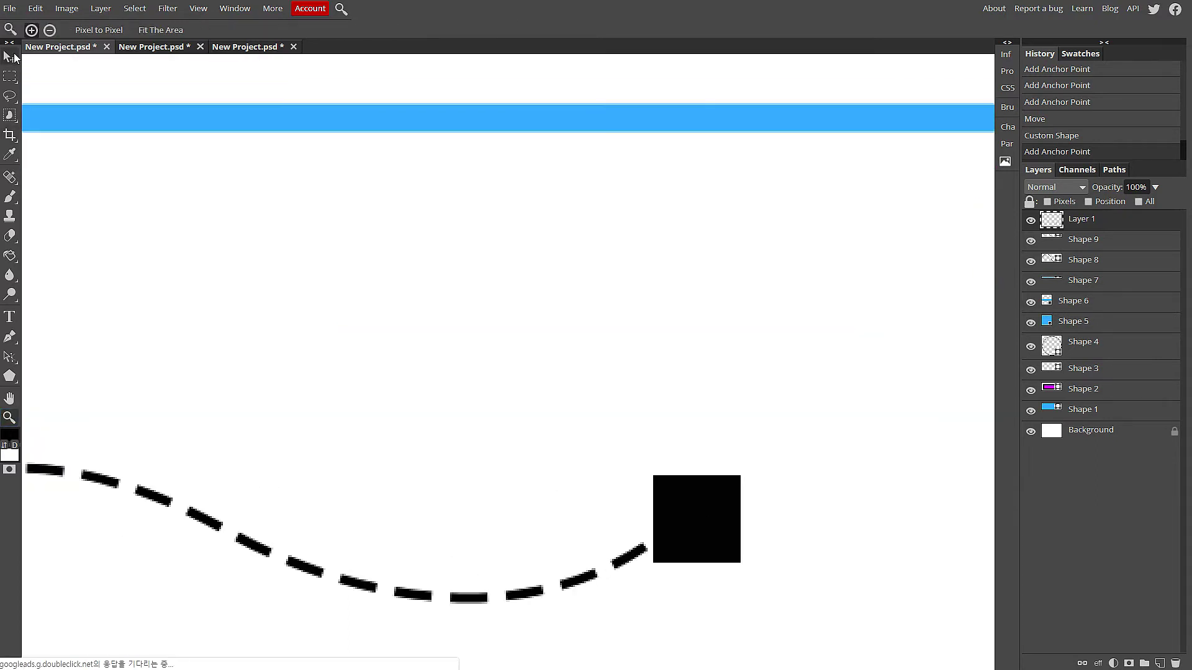
key("v")
left_click_drag(721, 530, 712, 512)
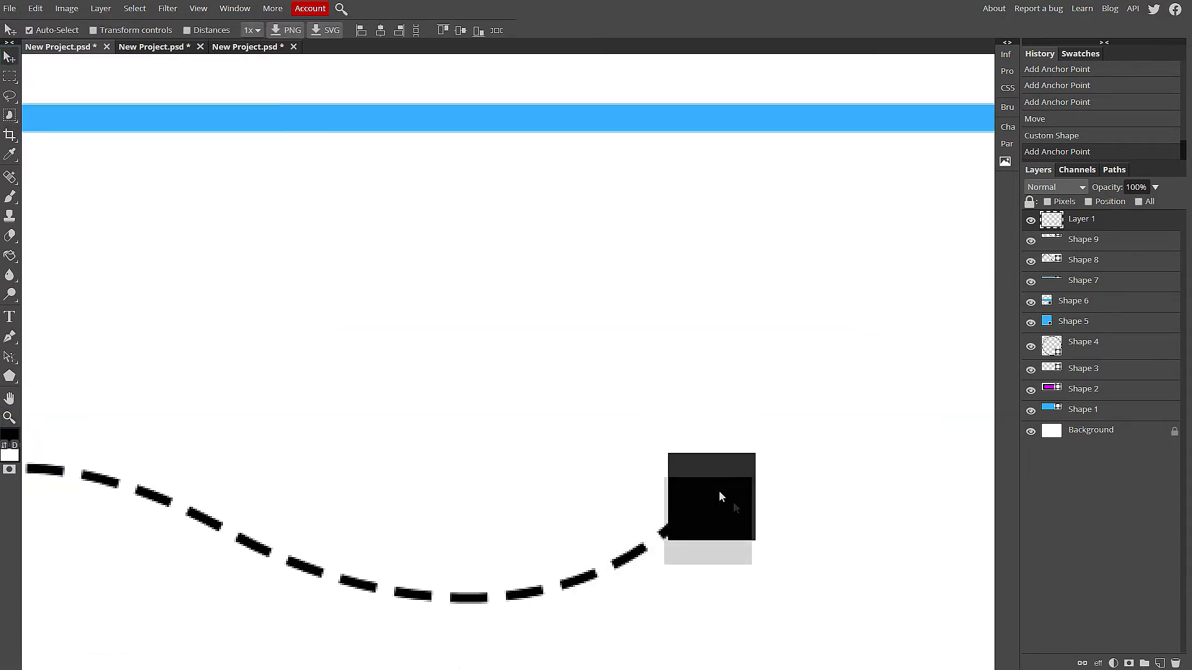
key("ctrl+t")
left_click_drag(758, 452, 767, 510)
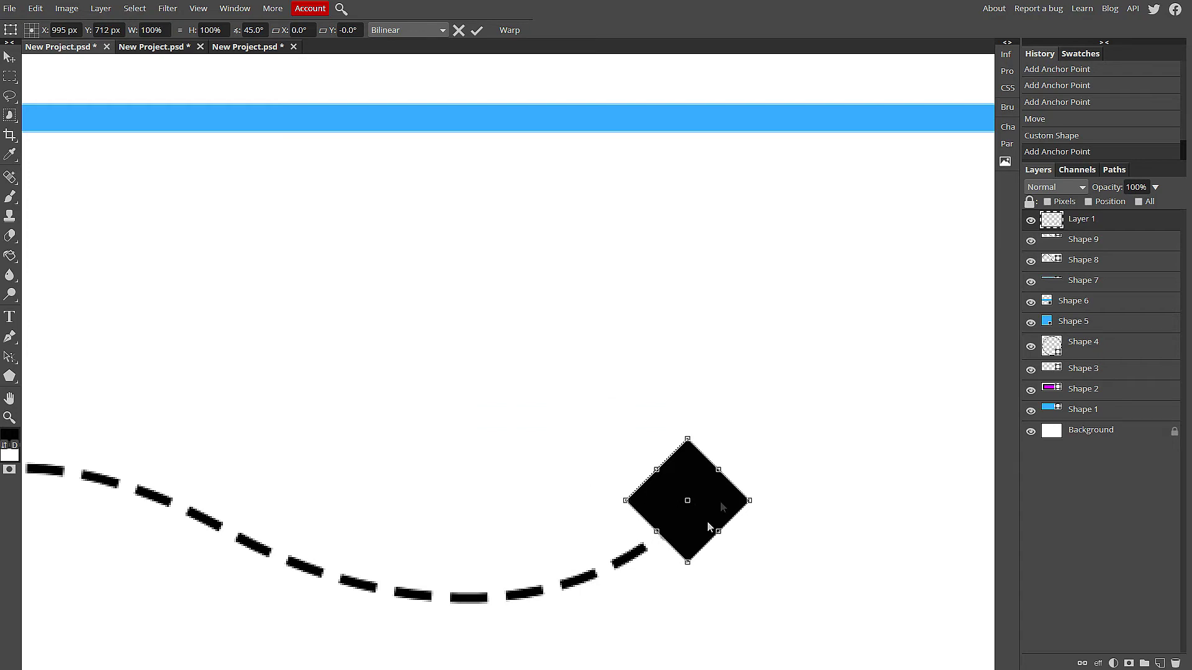
left_click_drag(709, 527, 720, 411)
key("Return")
Delete the diamond's lower half to leave a triangle
left_click(9, 76)
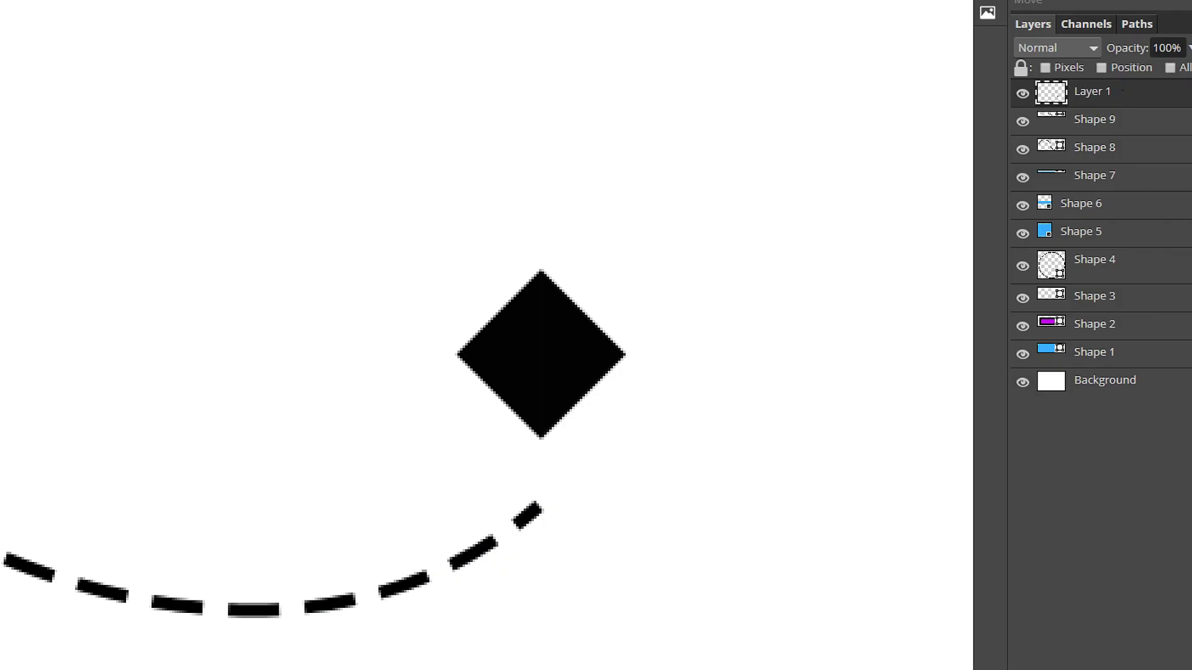
left_click_drag(677, 507, 414, 348)
key("Delete")
key("ctrl+d")
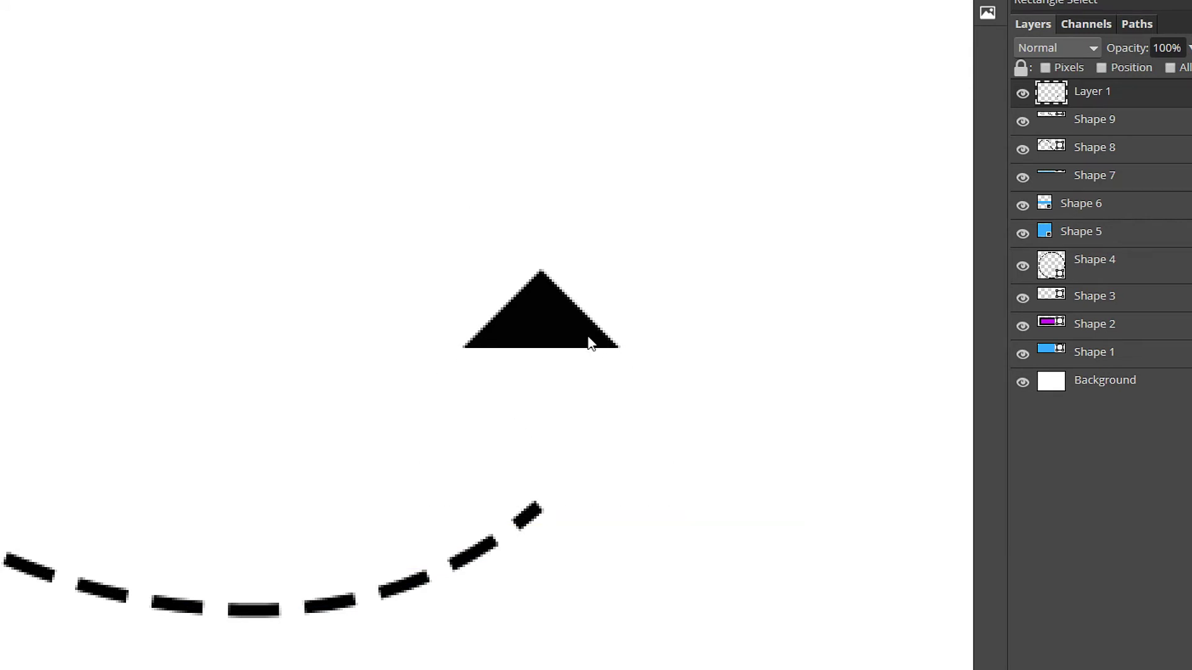
Narrow the triangle, rotate it along the curve, and set it on the wave's end
left_click_drag(587, 342, 597, 481)
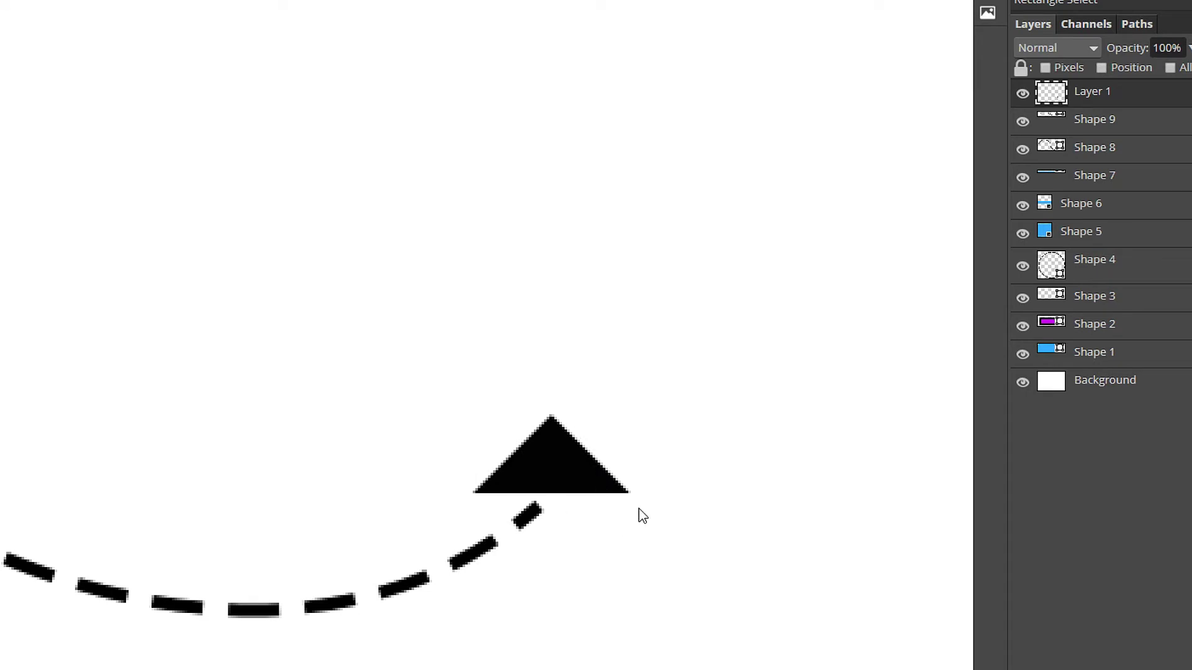
key("ctrl+alt+t")
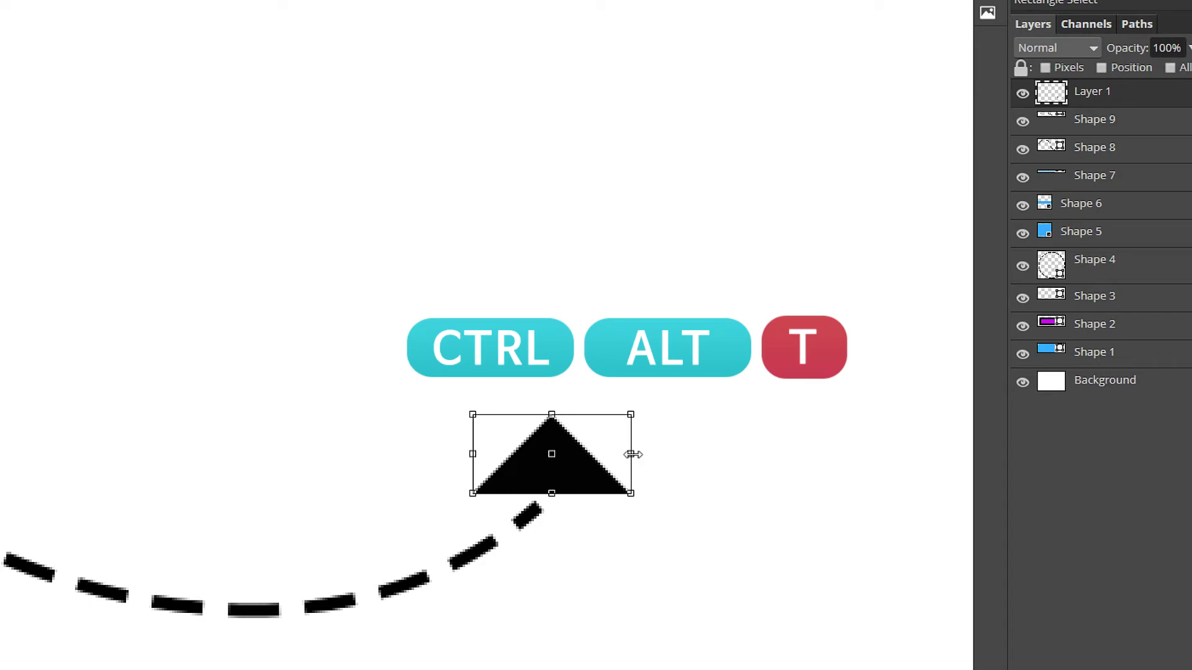
left_click_drag(633, 453, 590, 454)
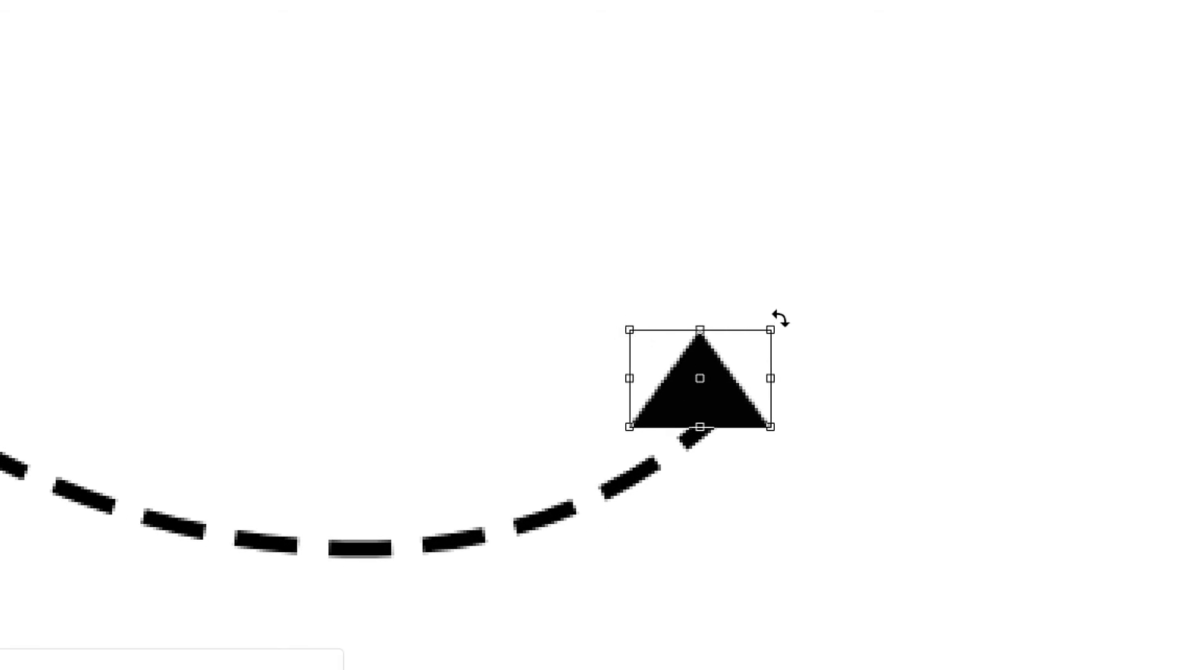
left_click_drag(780, 318, 799, 392)
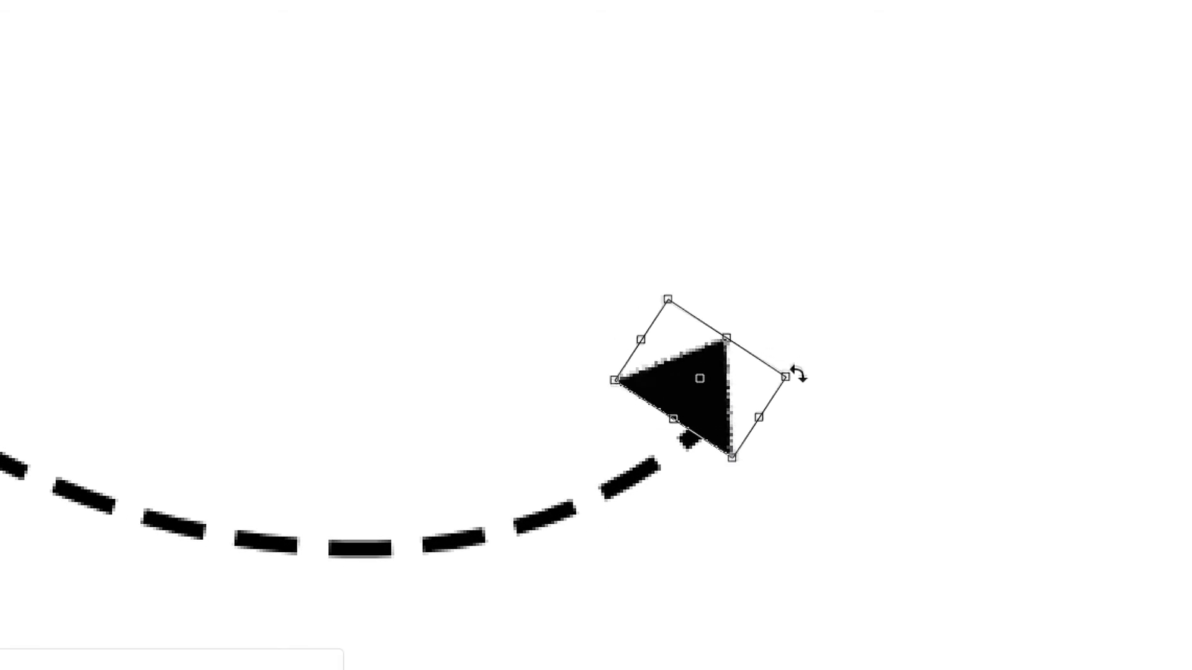
left_click_drag(696, 413, 733, 417)
key("Return")
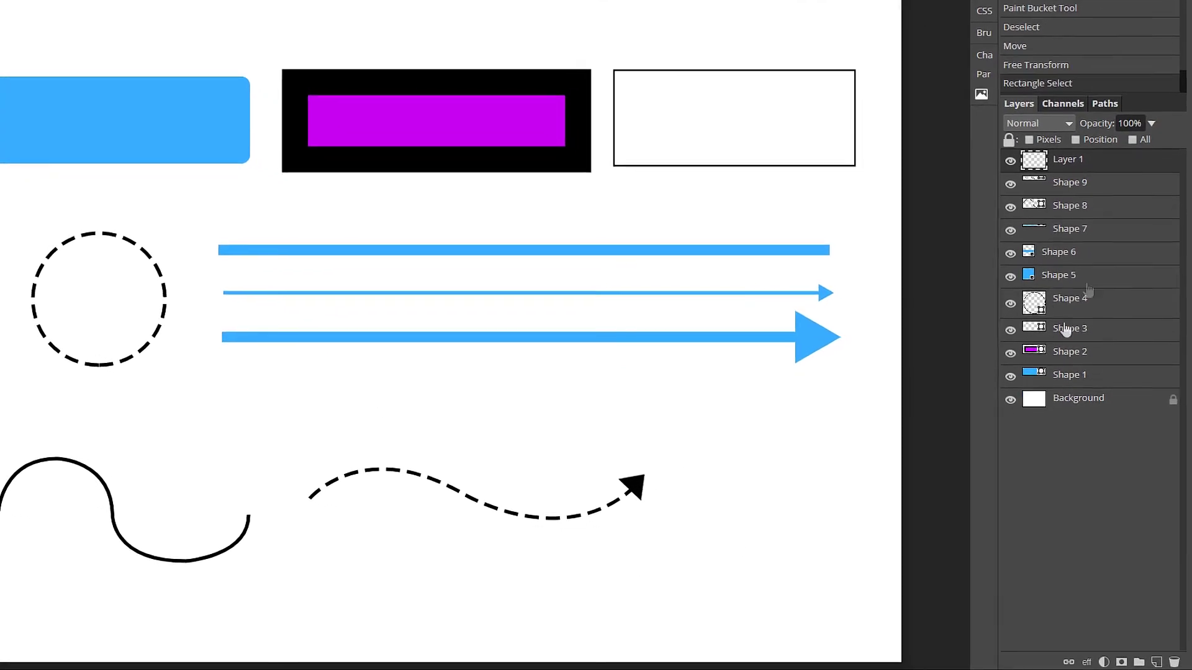
Link the arrowhead with the dashed wave, move that arrow down-right, and select all practice shapes
left_click(1091, 193)
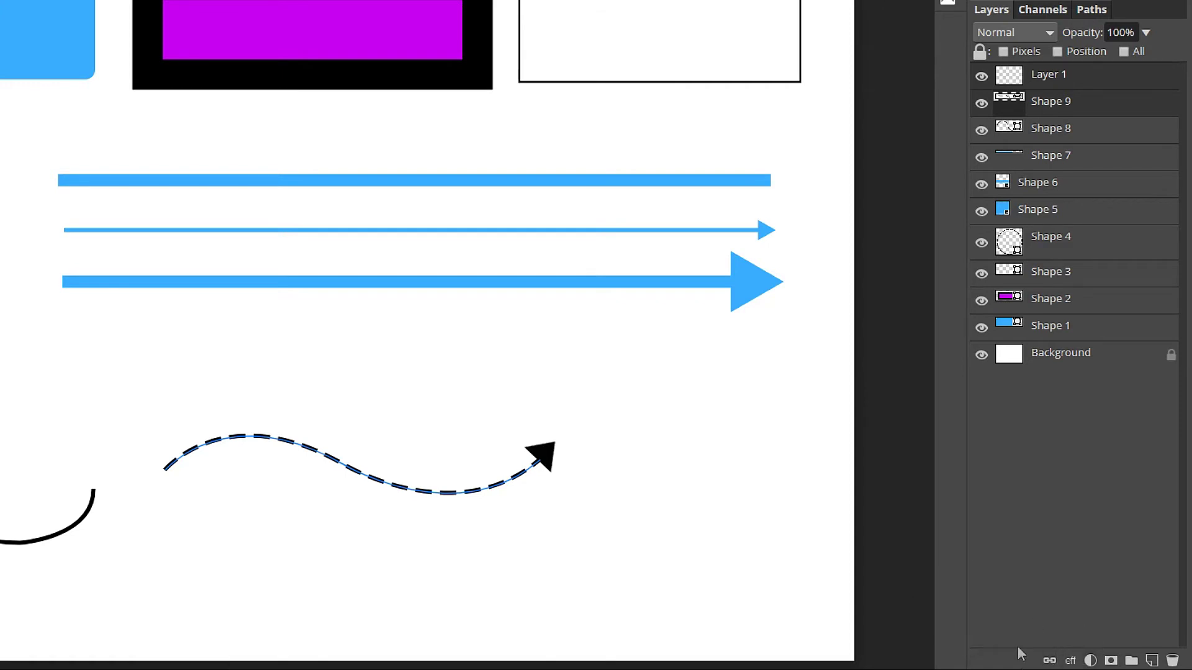
left_click(1049, 662)
left_click(639, 443)
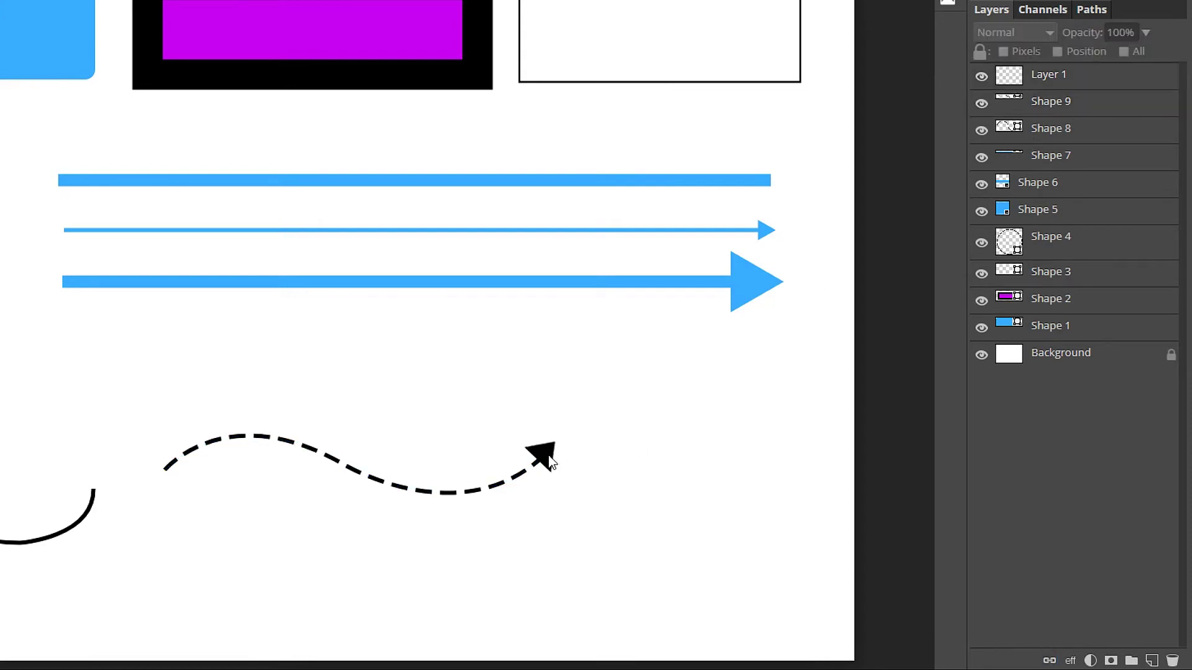
mouse_move(548, 455)
left_mouse_down()
mouse_move(566, 477)
mouse_move(667, 379)
left_mouse_up()
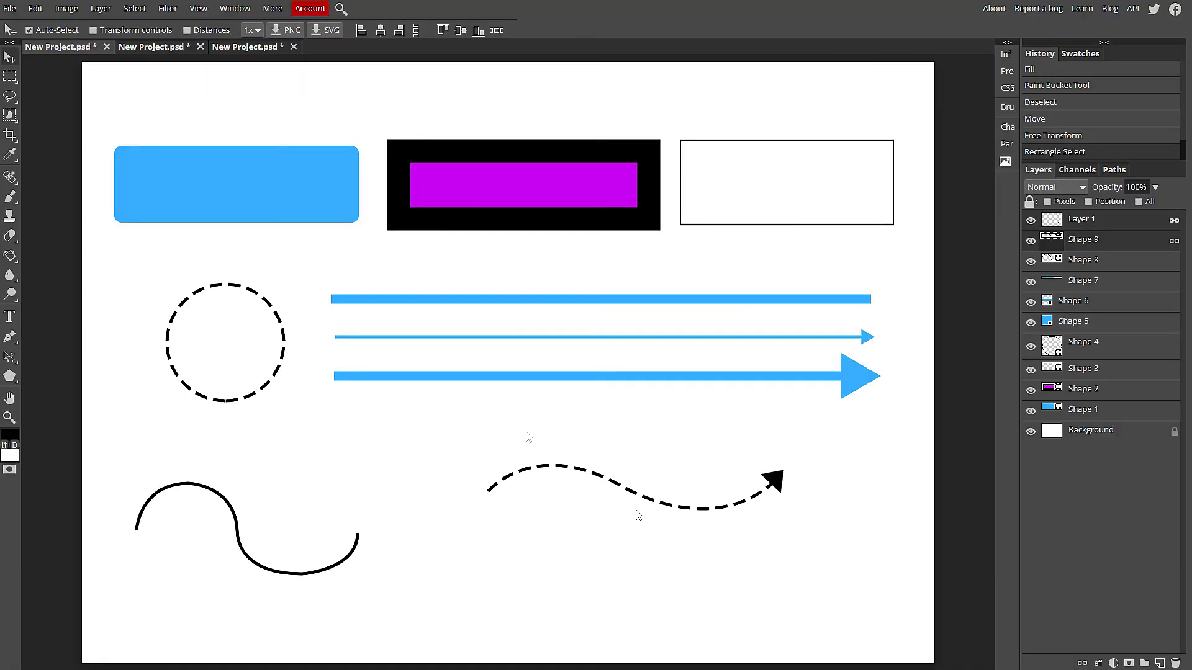
left_click_drag(114, 92, 902, 611)
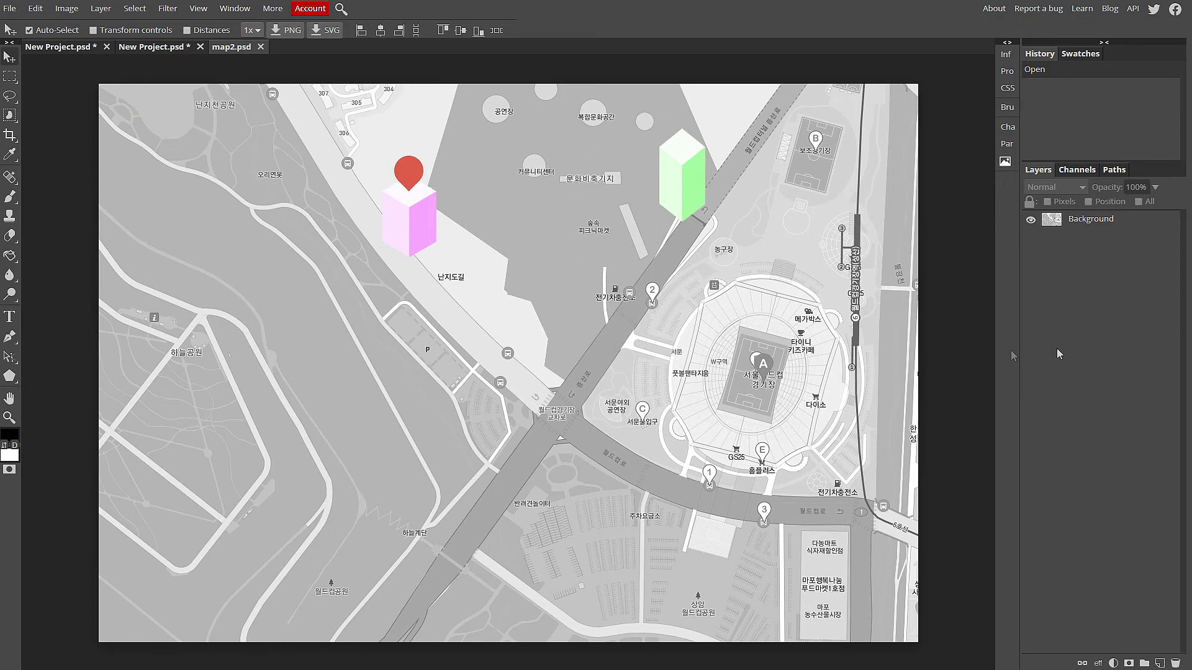
Set the parametric Arrow shape to no stroke, solid line style, and 10 px width
right_click(9, 376)
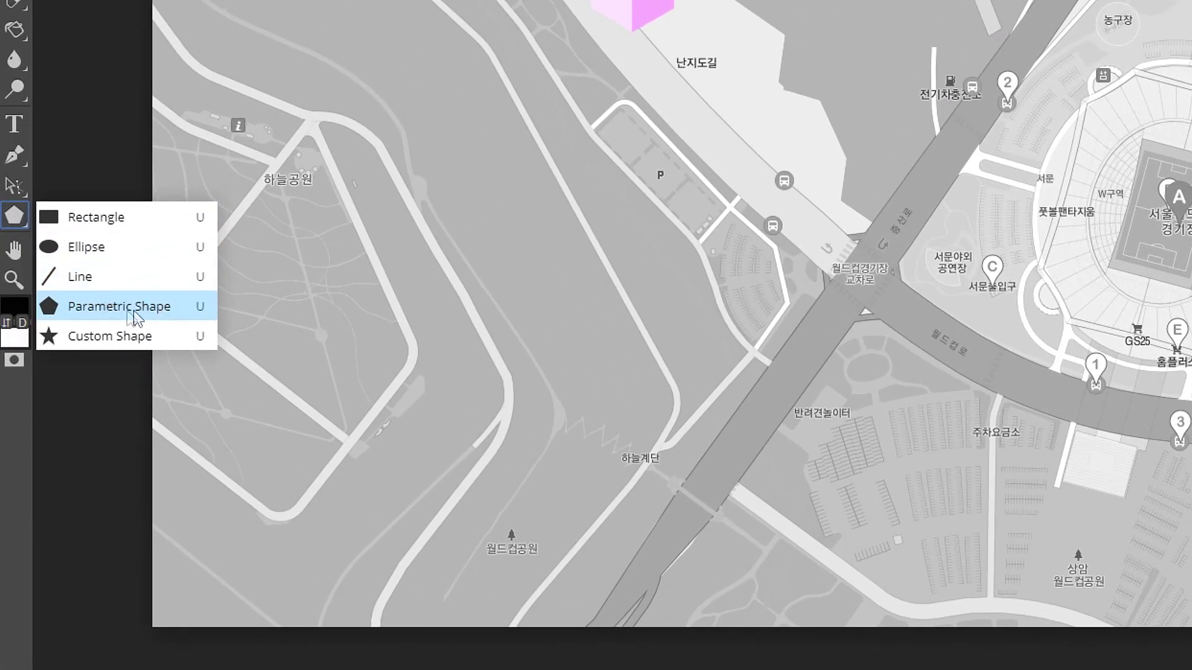
left_click(133, 310)
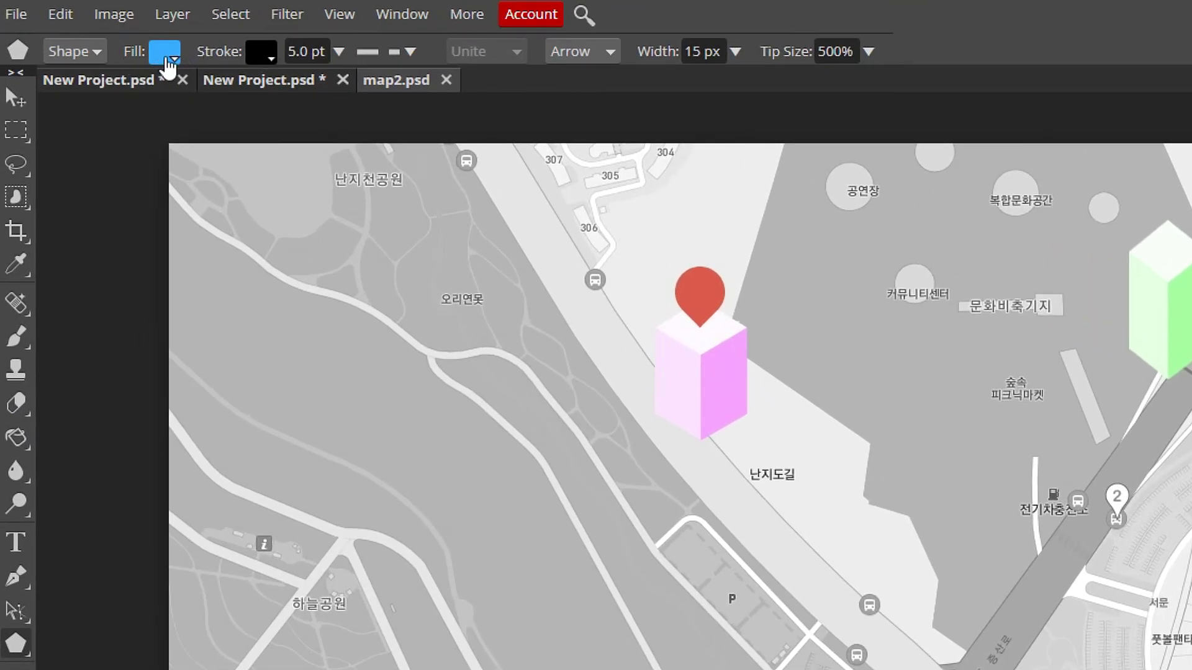
left_click(271, 56)
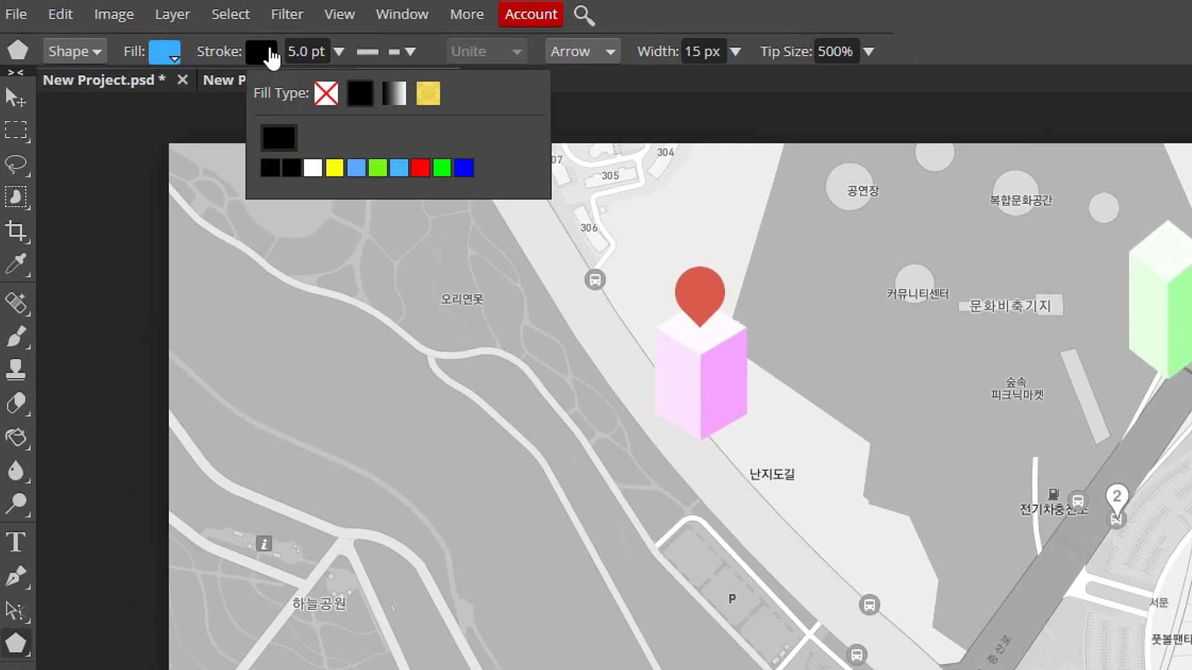
left_click(326, 94)
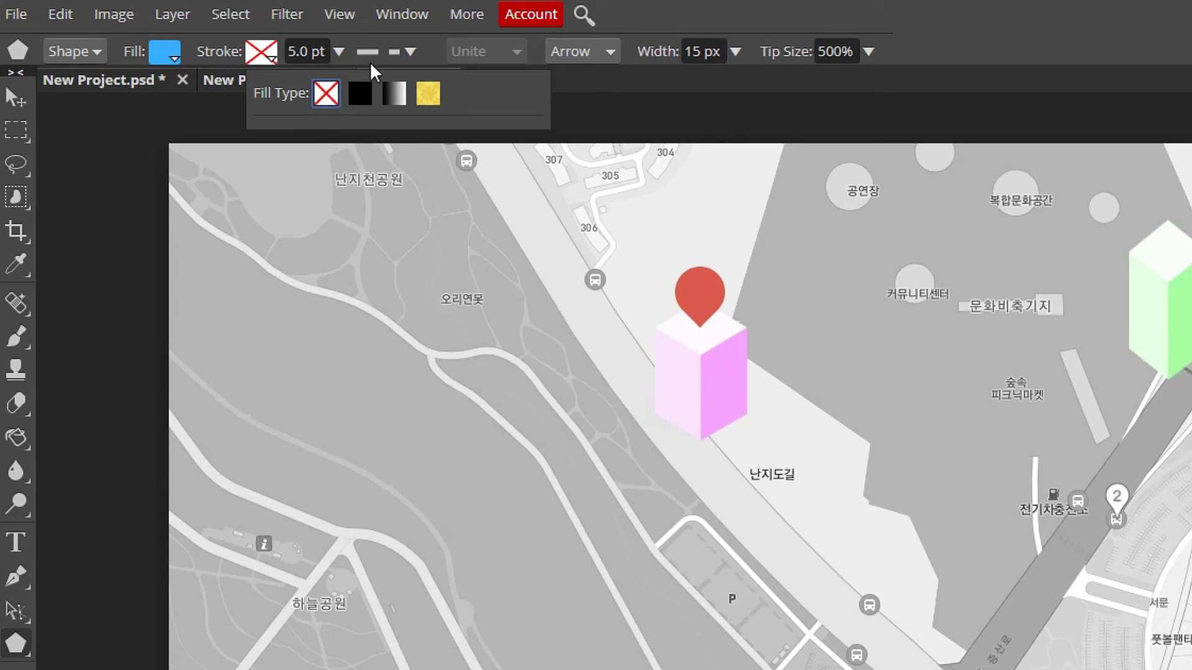
left_click(372, 53)
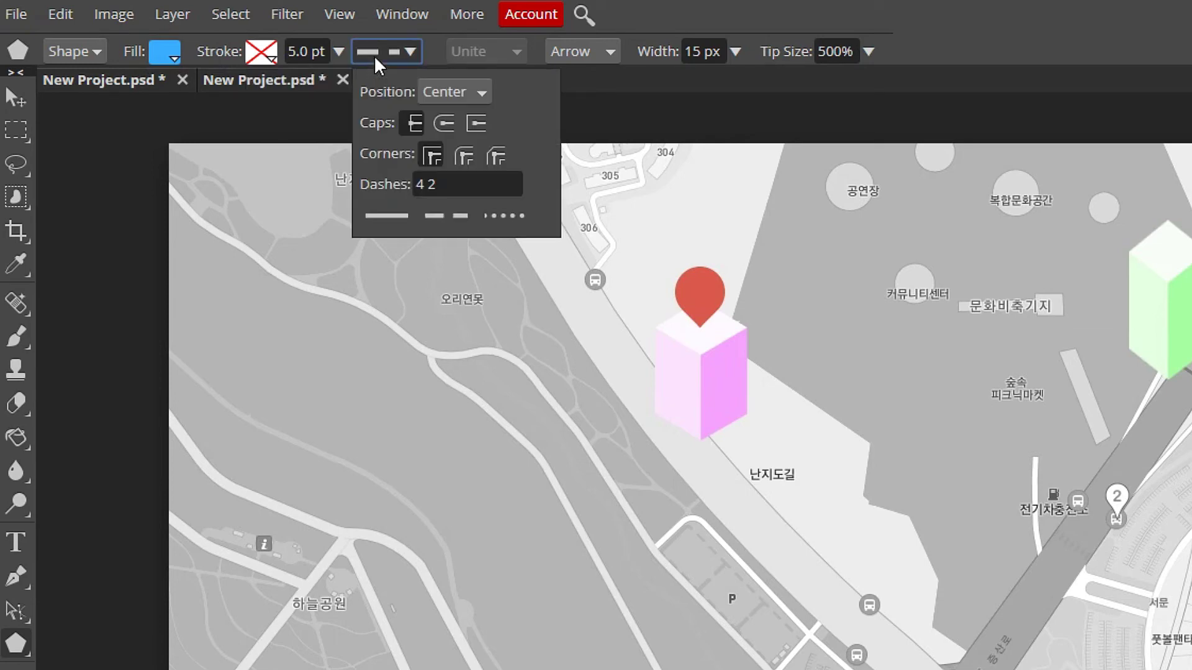
left_click(393, 216)
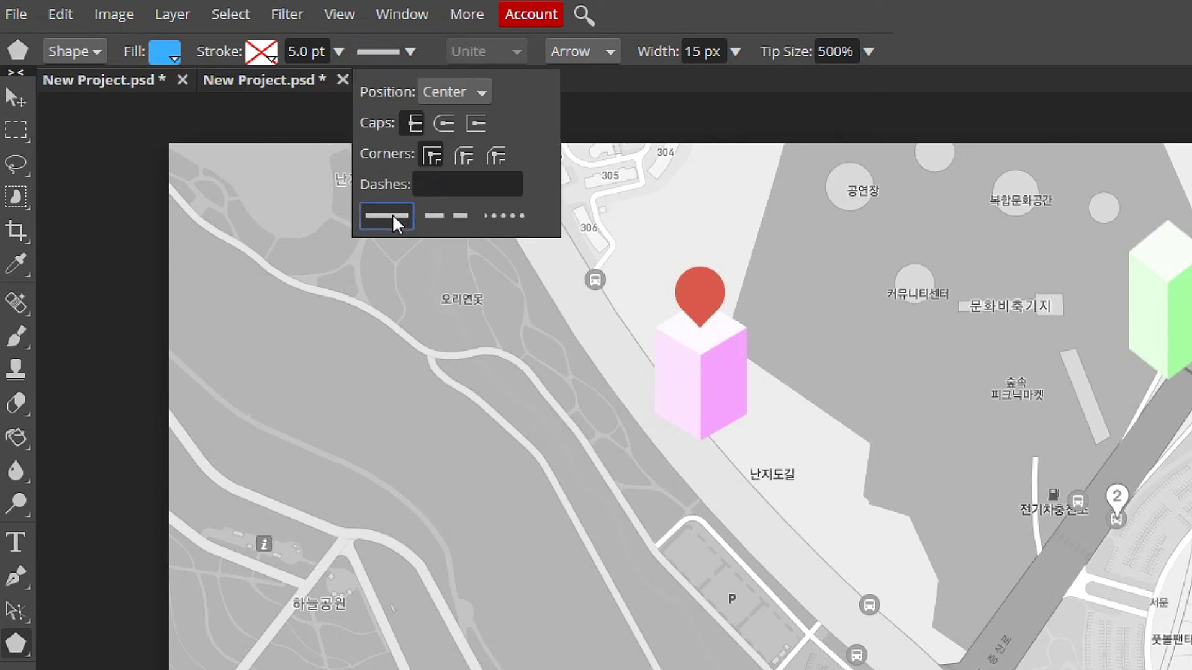
left_click(727, 58)
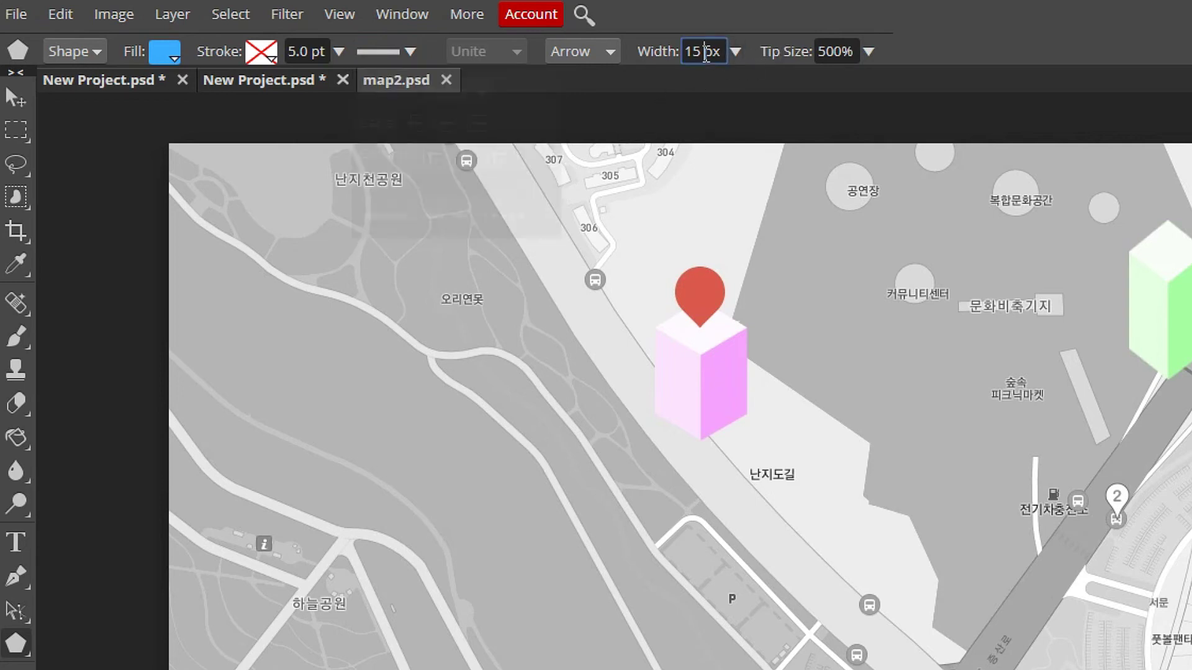
type("10")
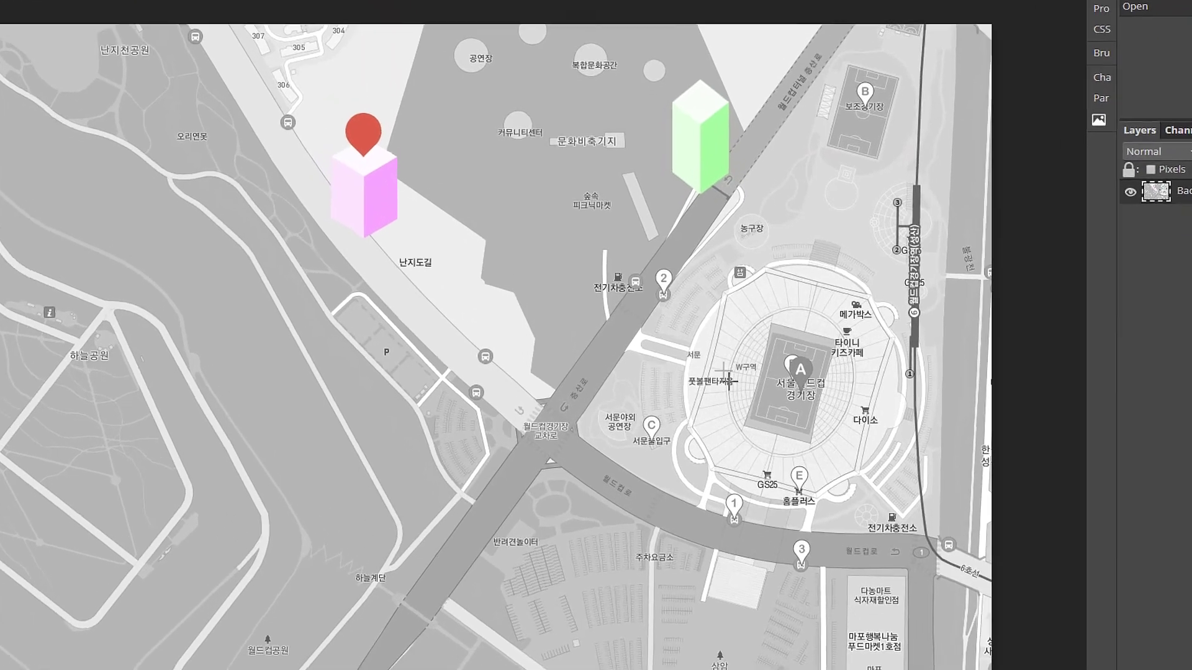
Draw a blue arrow along a map road and lock the Background layer
mouse_move(675, 352)
left_mouse_down()
mouse_move(626, 338)
mouse_move(545, 437)
mouse_move(340, 241)
left_mouse_up()
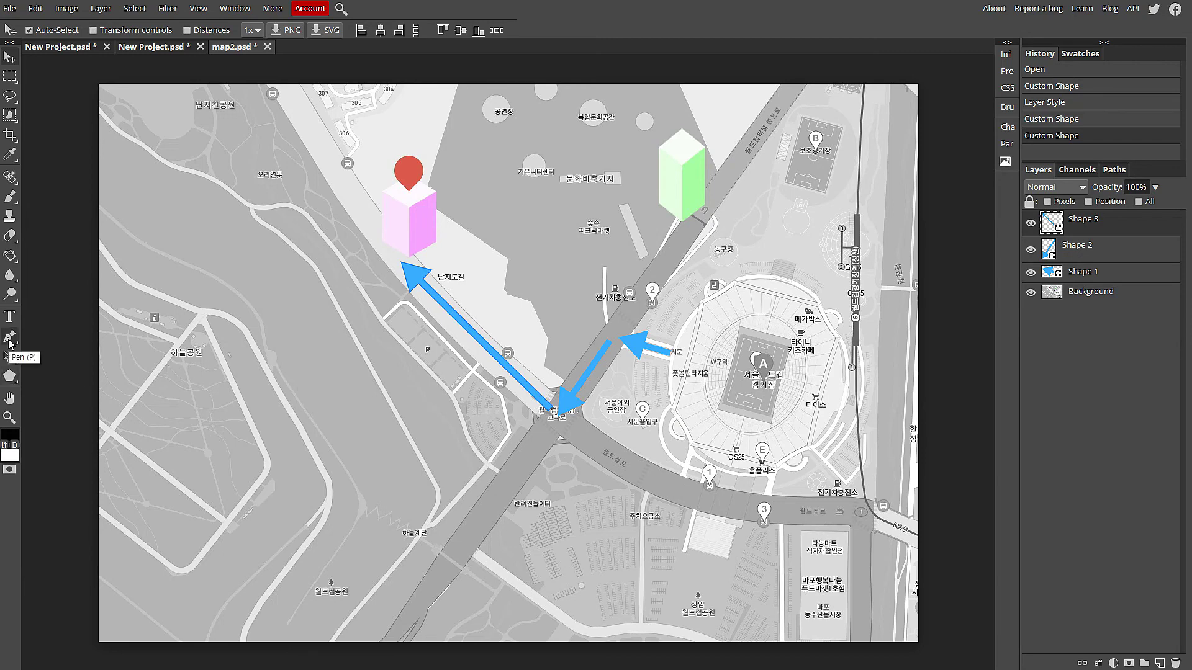
left_click(1091, 292)
left_click(1139, 202)
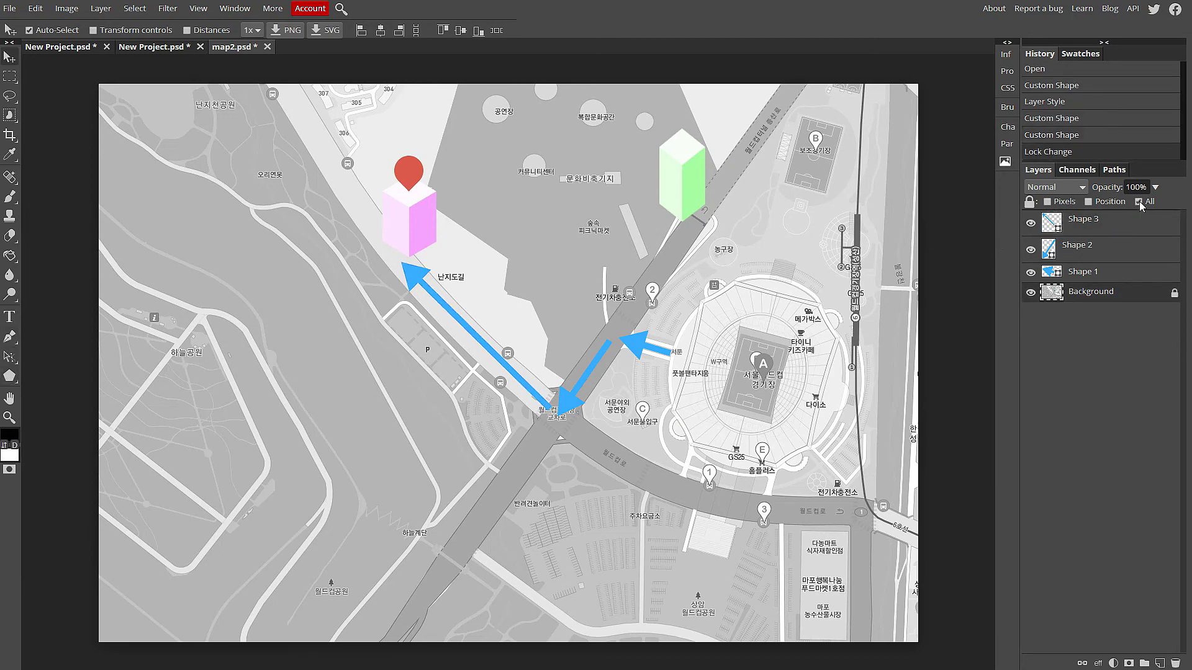
key("p")
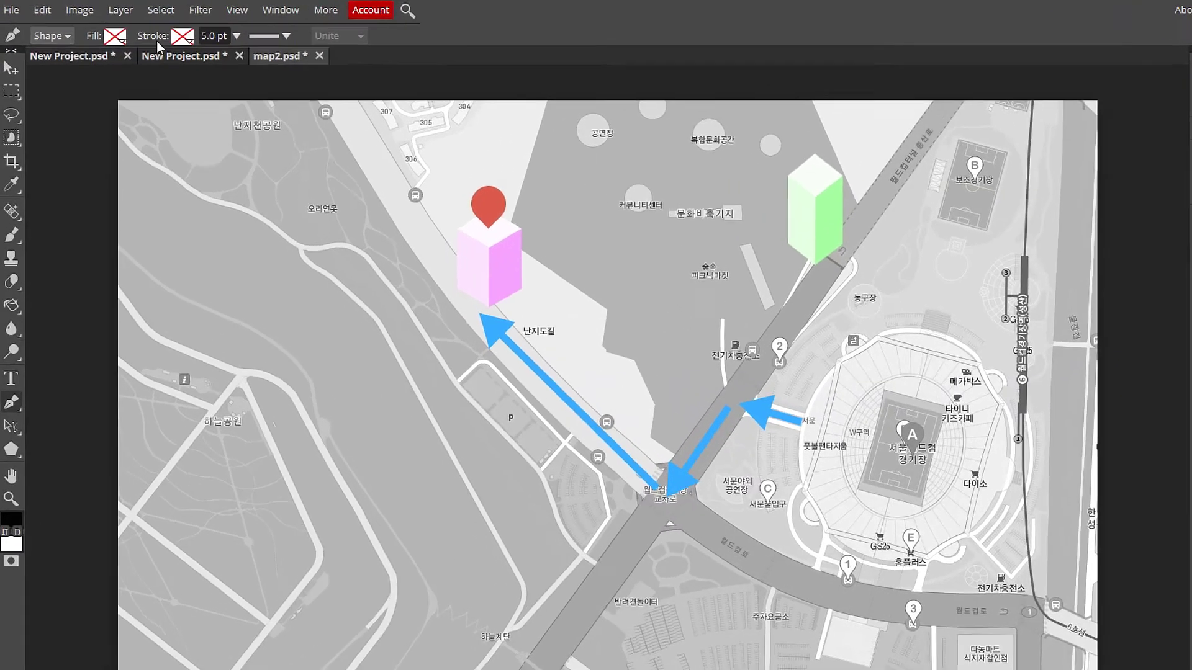
left_click(152, 30)
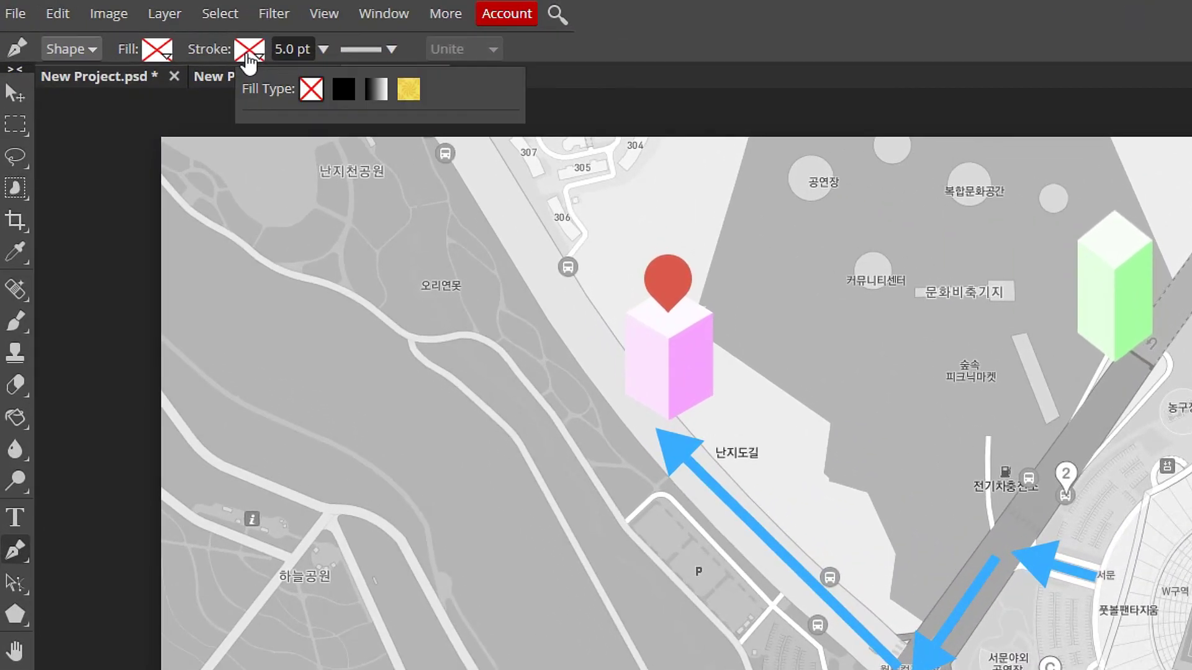
Give the pen a solid red, dashed 5 pt outline with no fill, and start the route beside the short arrow
left_click(341, 90)
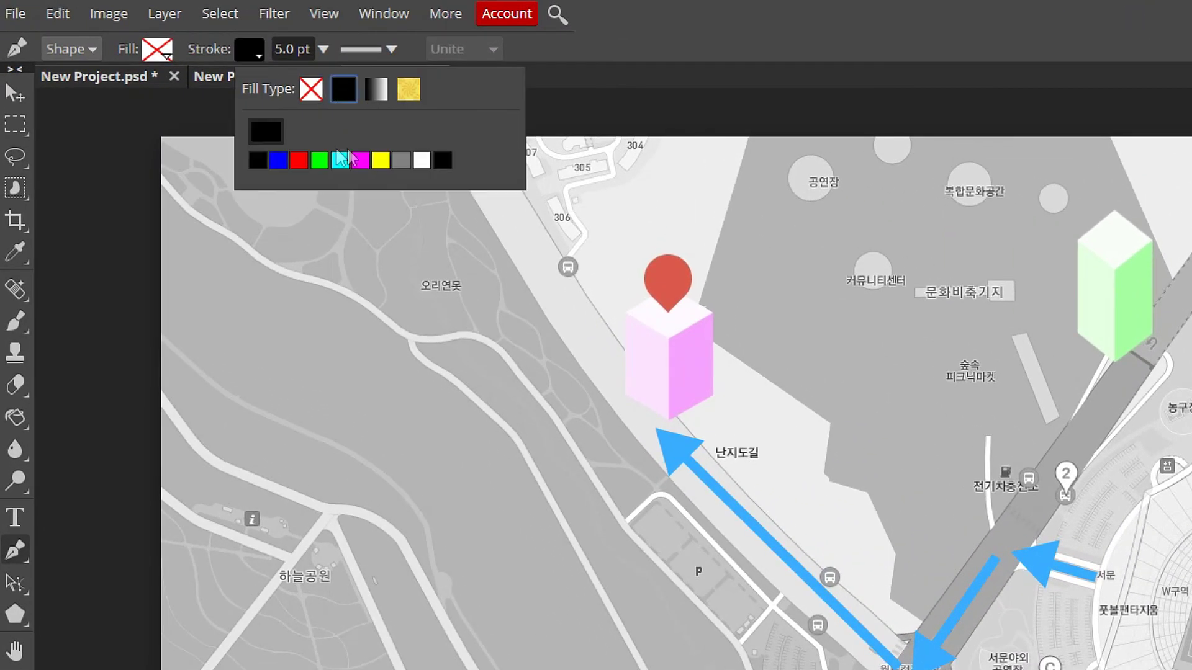
left_click(300, 161)
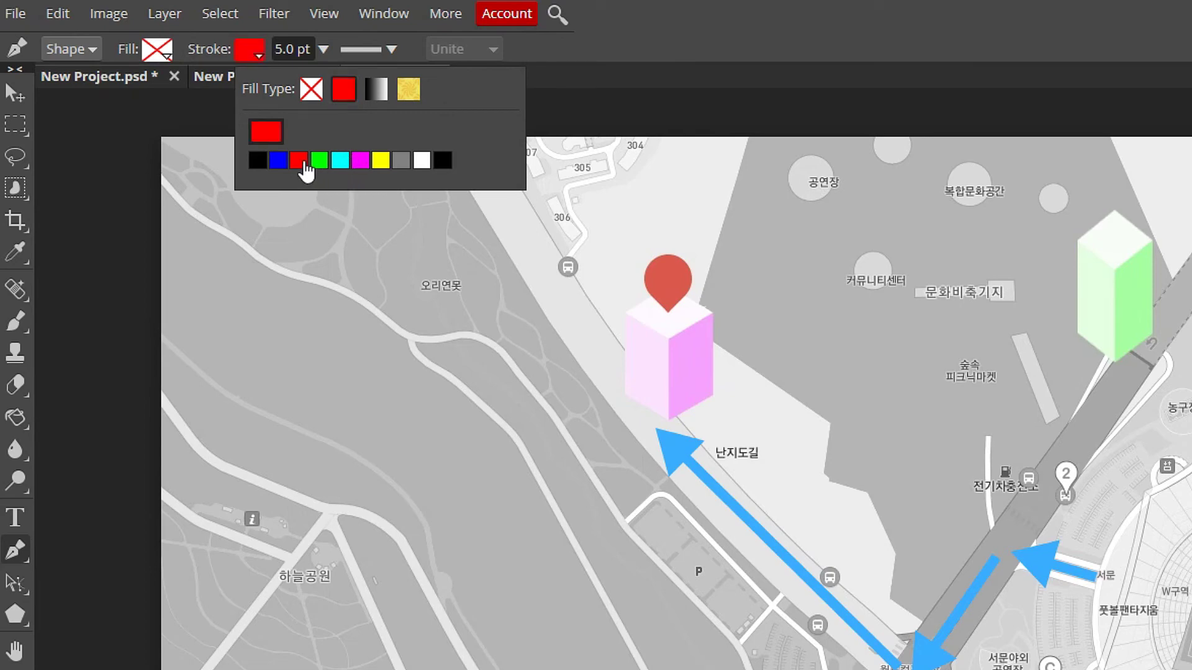
left_click(368, 49)
left_click(432, 206)
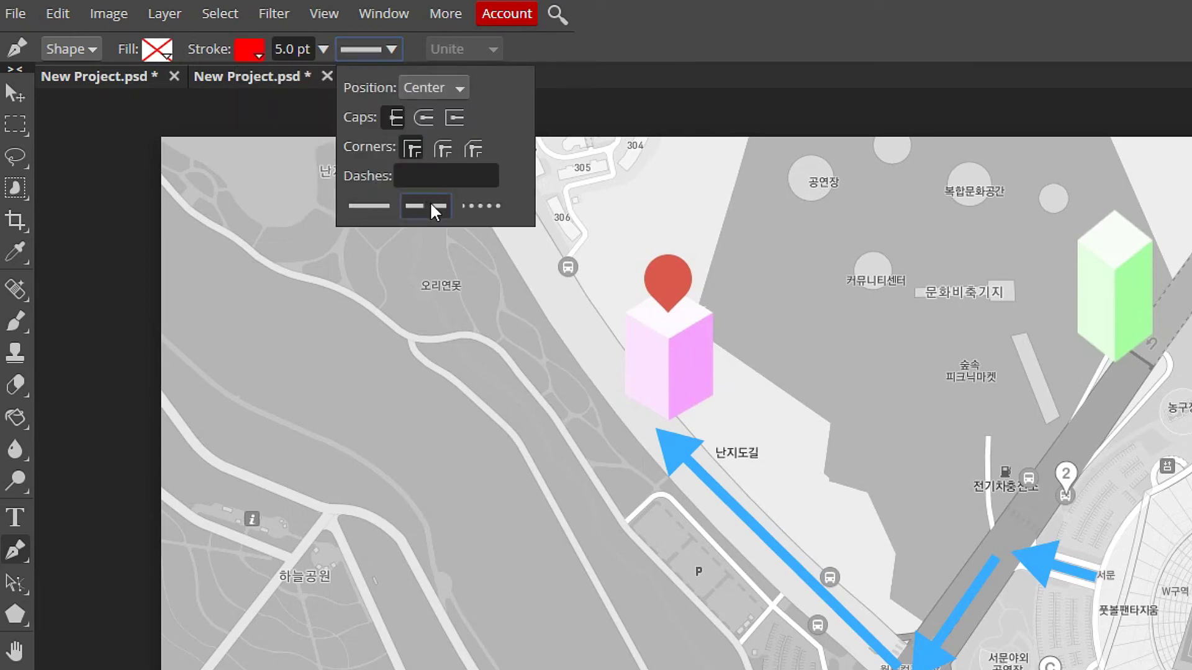
left_click(323, 49)
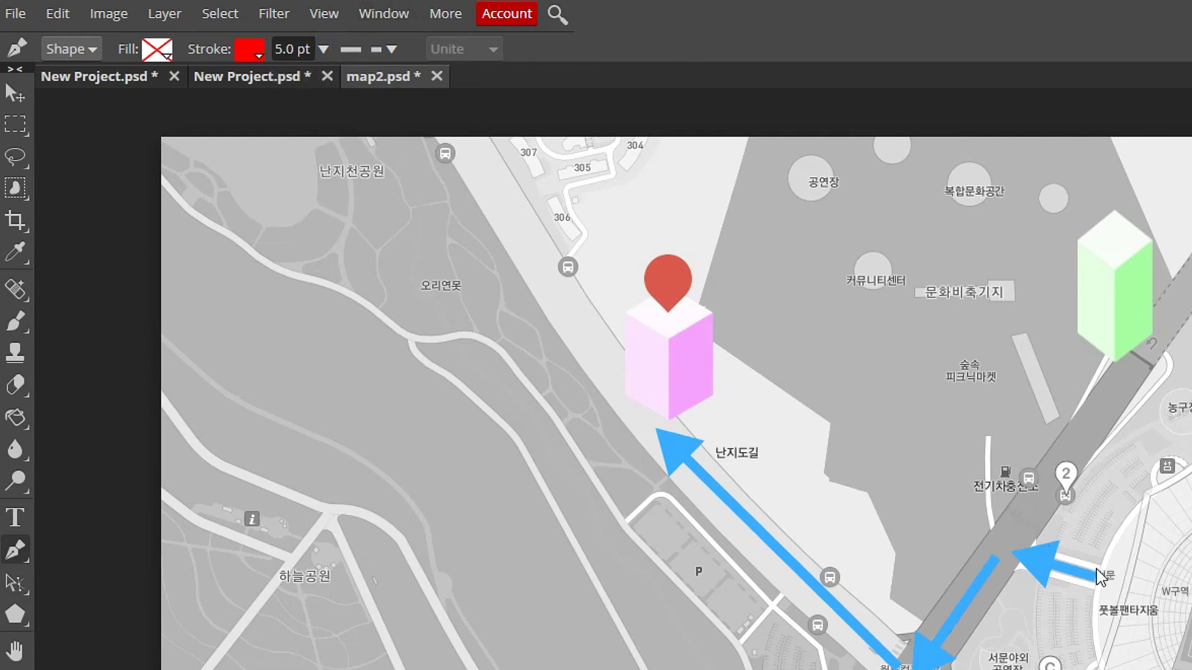
left_click(1108, 555)
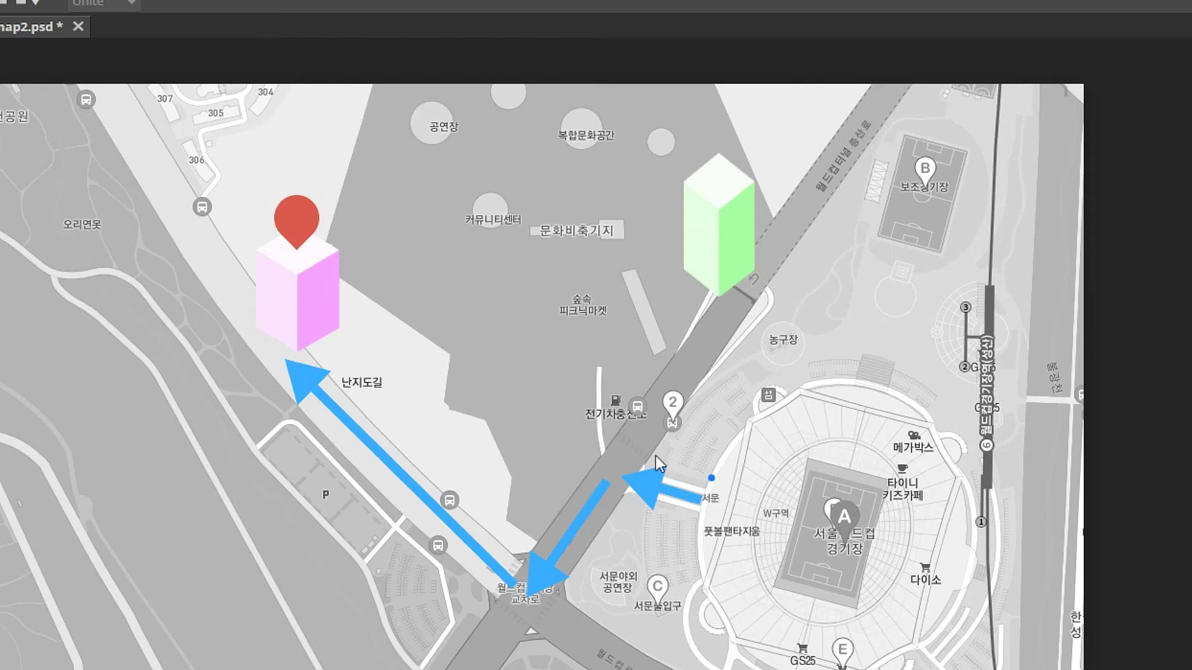
Draw the red dashed route as Shape 4, with one broken-handle bend, up the road to the green building
left_click(661, 457)
left_click_drag(654, 421, 671, 390)
key("alt")
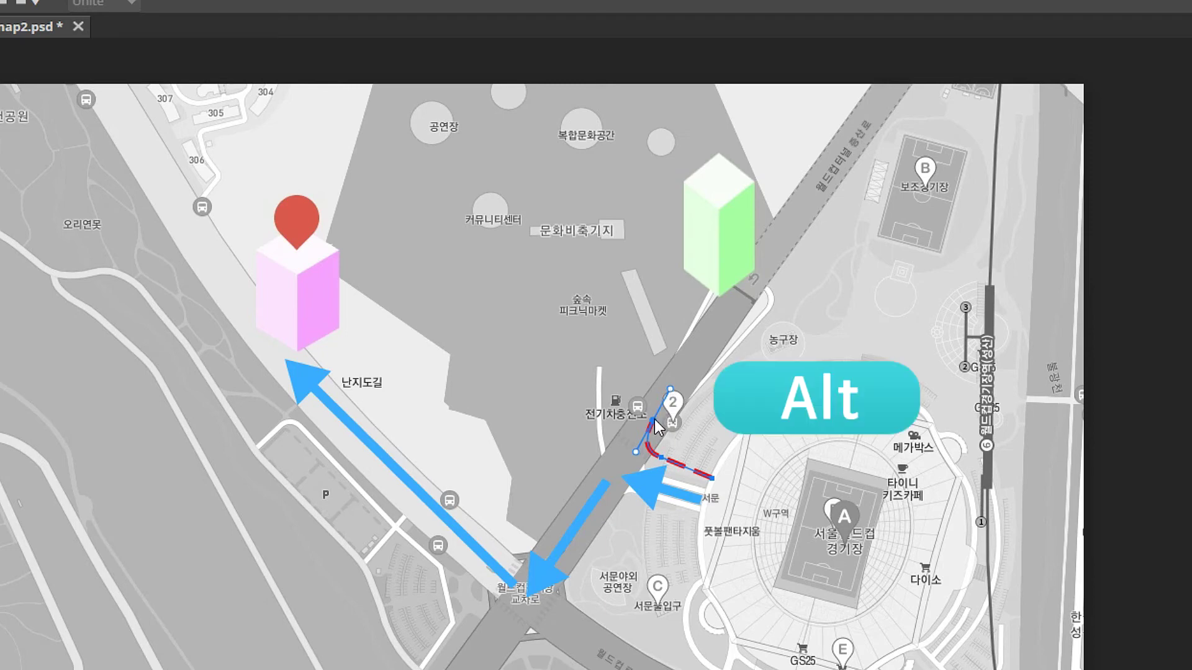
left_click(653, 421, "alt")
left_click(721, 322)
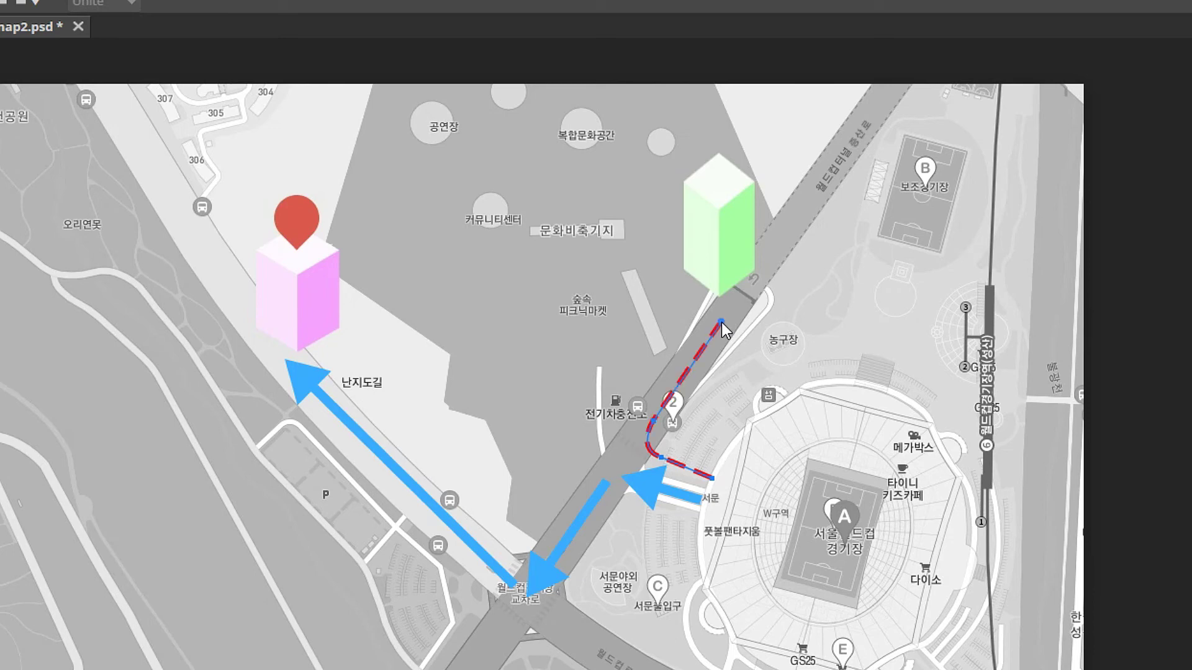
left_click(726, 268)
left_click_drag(727, 272, 709, 248)
key("Return")
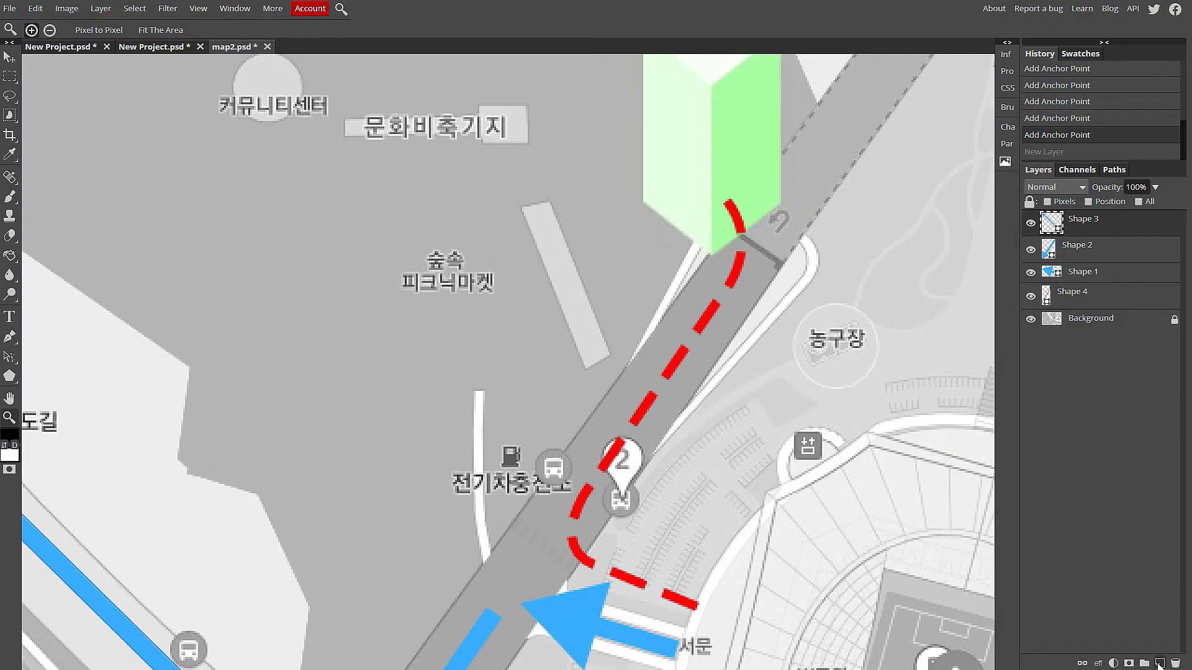
On a new Layer 1, select a small square at the route's end and fill it pink
left_click(1159, 664)
key("m")
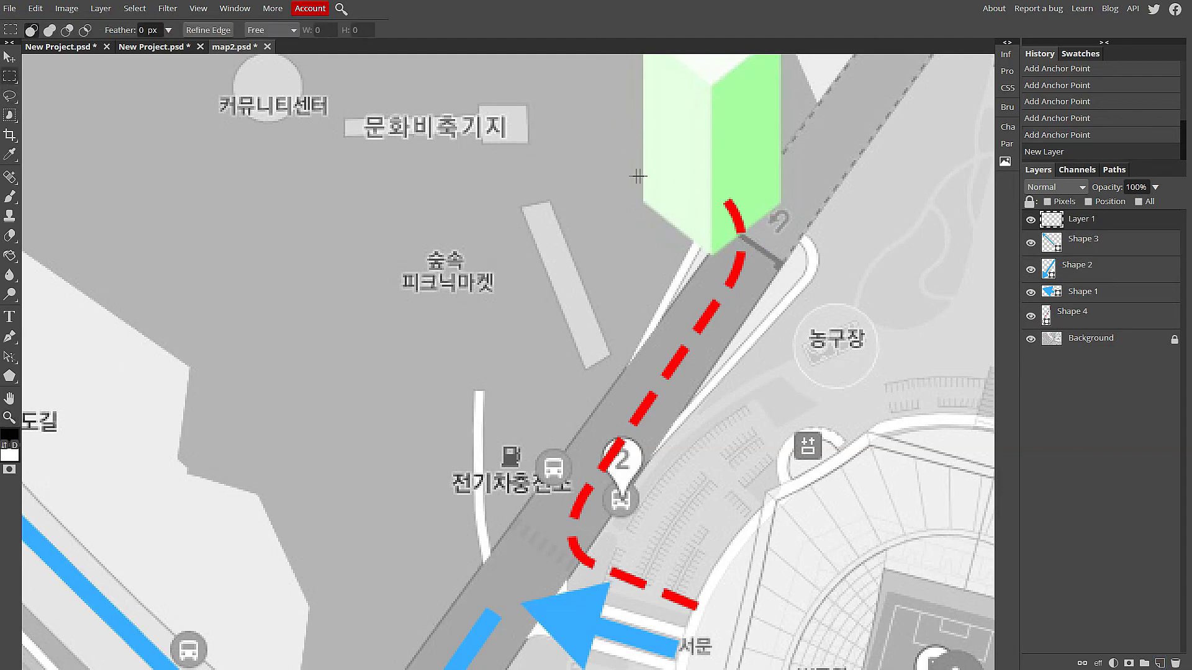
left_click_drag(688, 165, 733, 207)
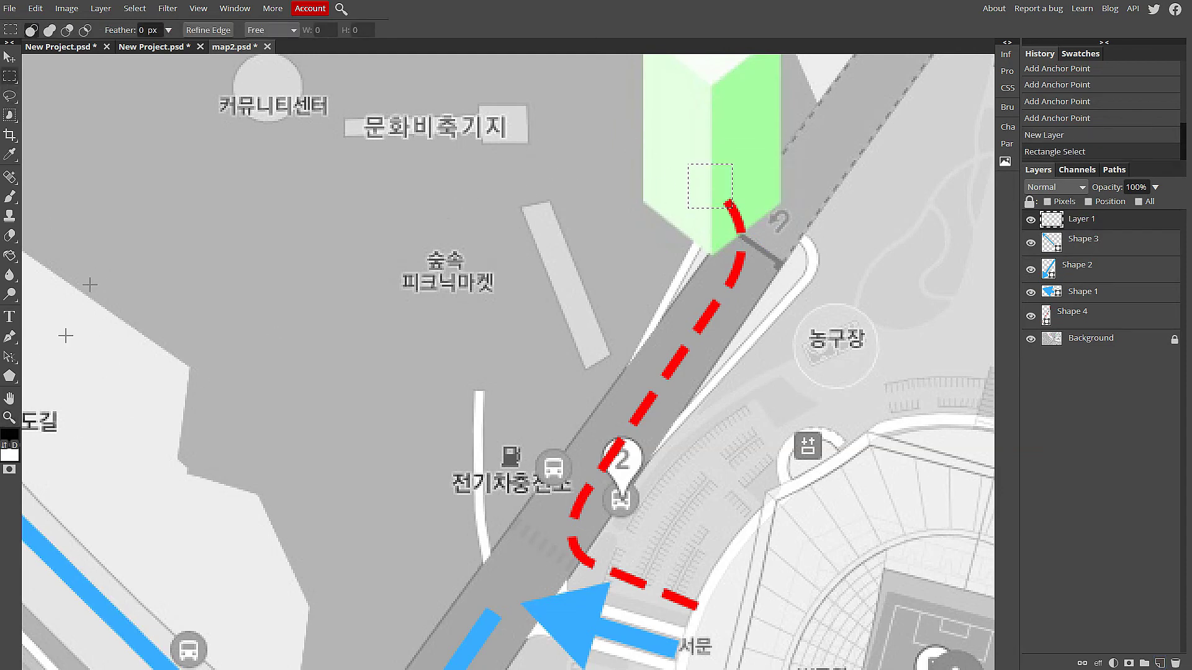
left_click(9, 435)
left_click_drag(233, 177, 256, 124)
left_click(336, 268)
left_click(9, 255)
left_click(718, 200)
Refill the square pure red and rotate it 45° into a diamond
left_click(9, 434)
left_click_drag(266, 193, 274, 110)
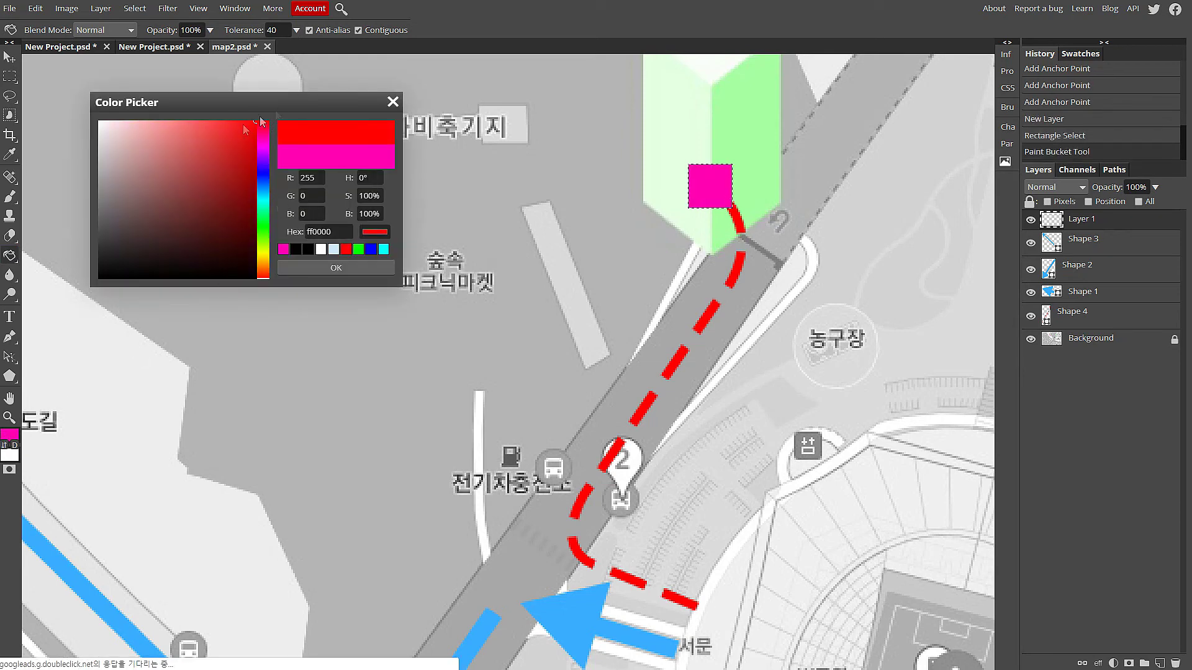
left_click(336, 267)
left_click(332, 203)
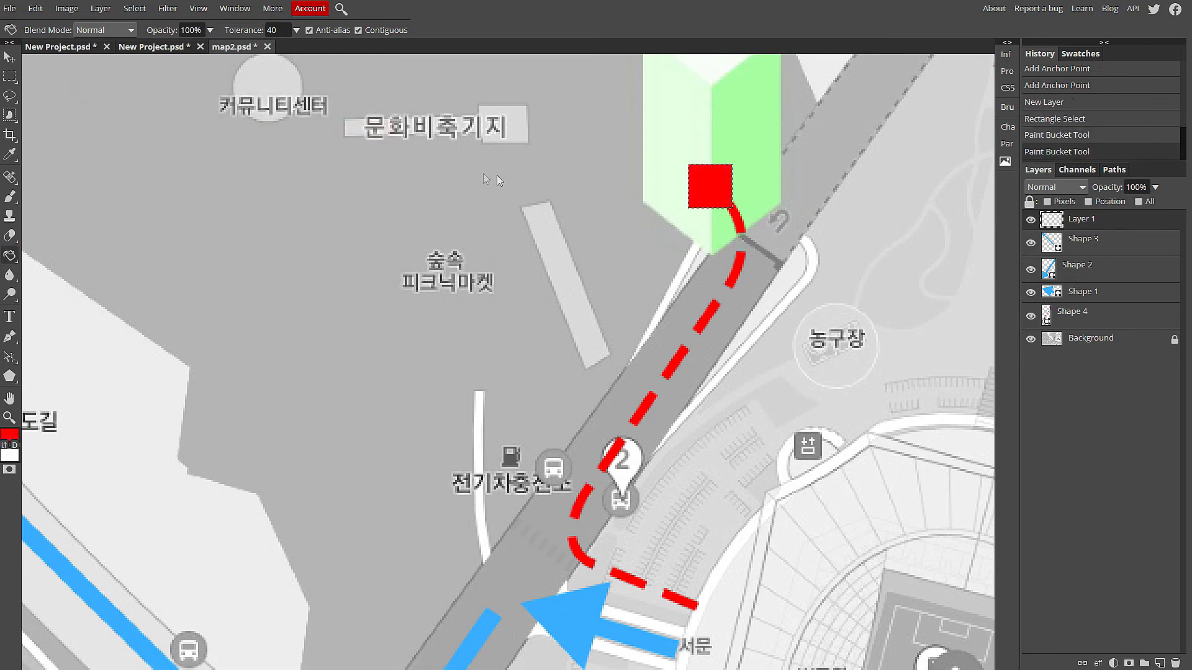
left_click(9, 57)
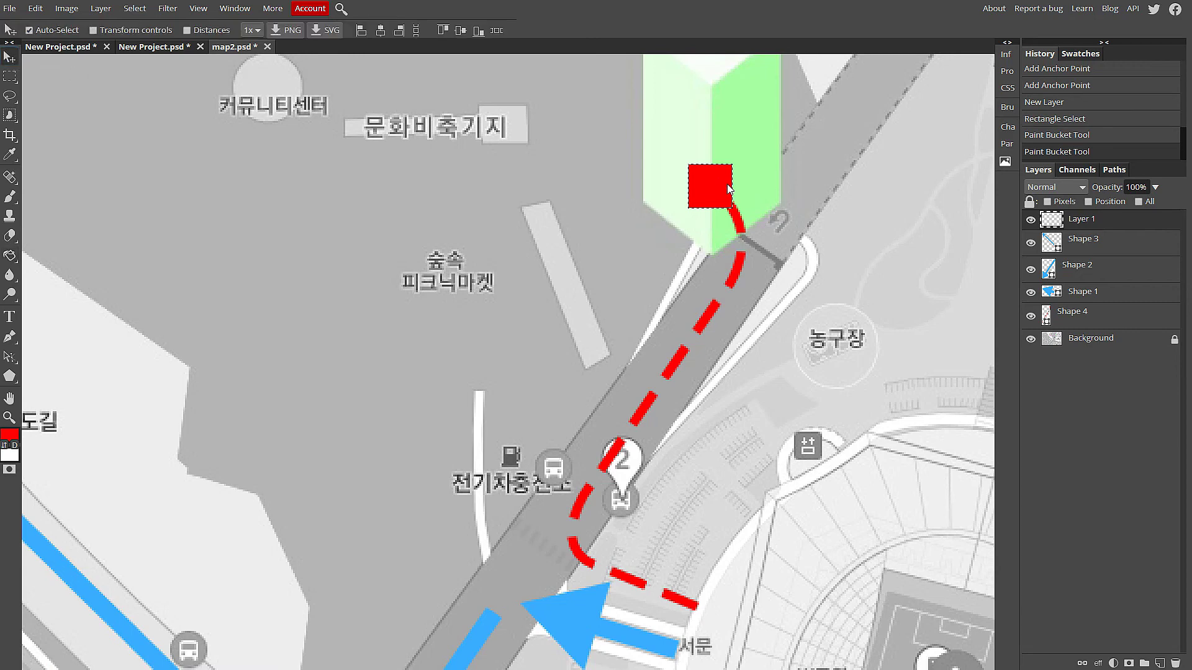
key("ctrl+alt+t")
left_click_drag(738, 161, 757, 187)
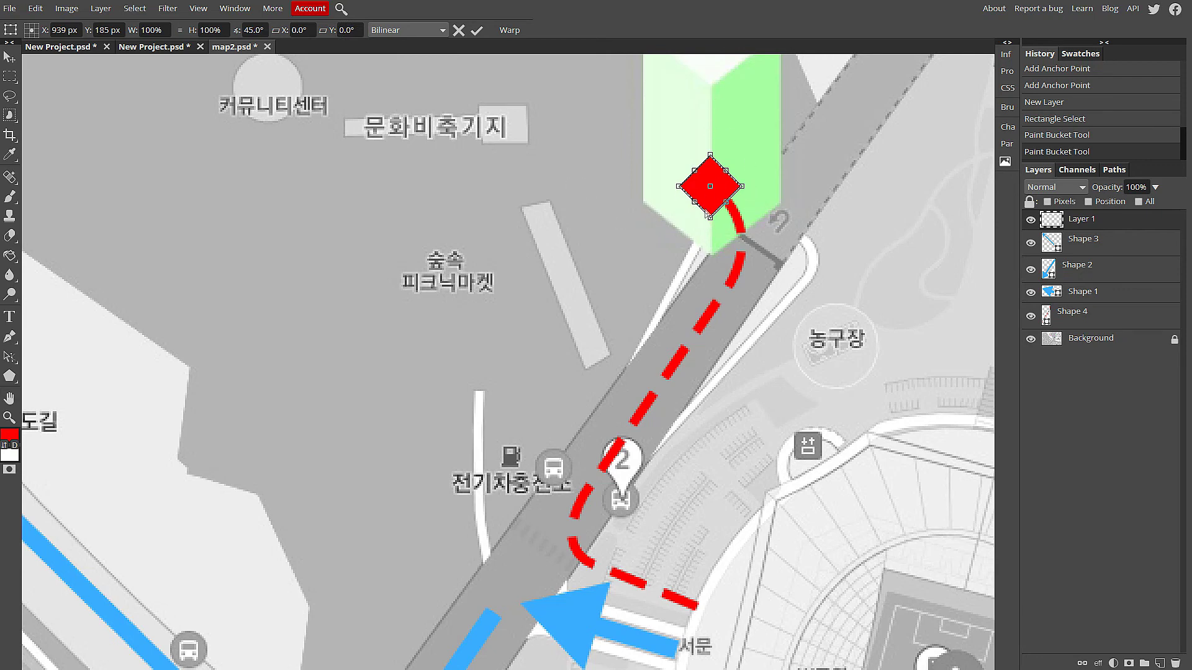
key("Return")
right_click(10, 77)
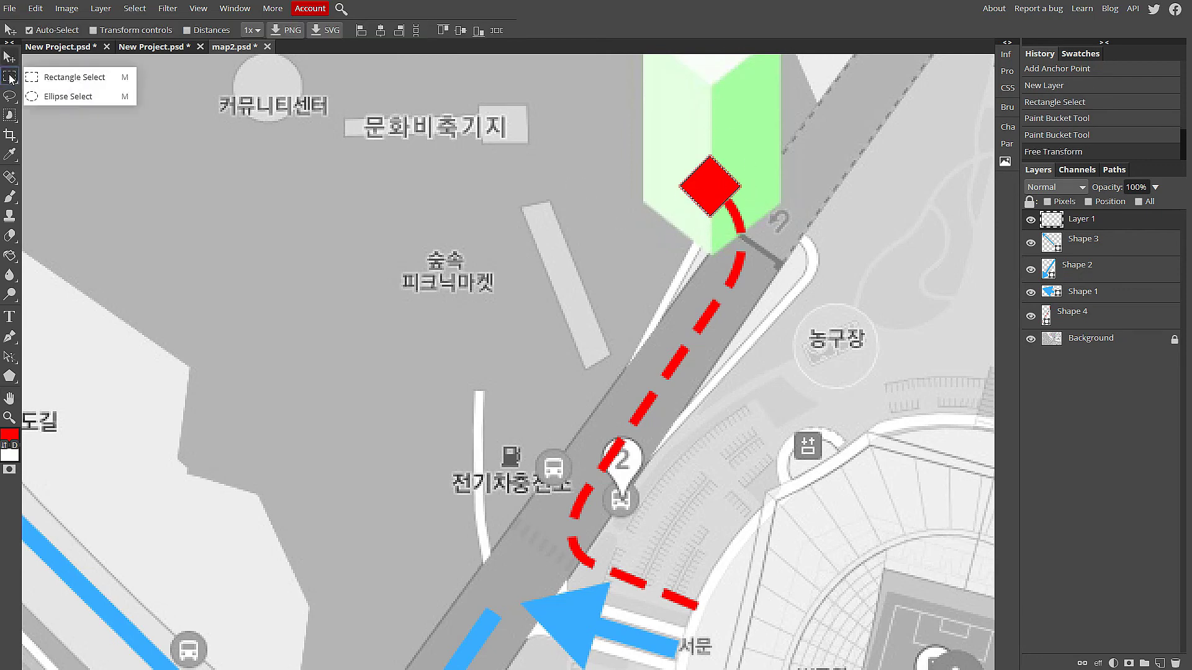
Delete the red diamond's top half, leaving a triangle
left_click(49, 77)
left_click_drag(624, 182, 817, 234)
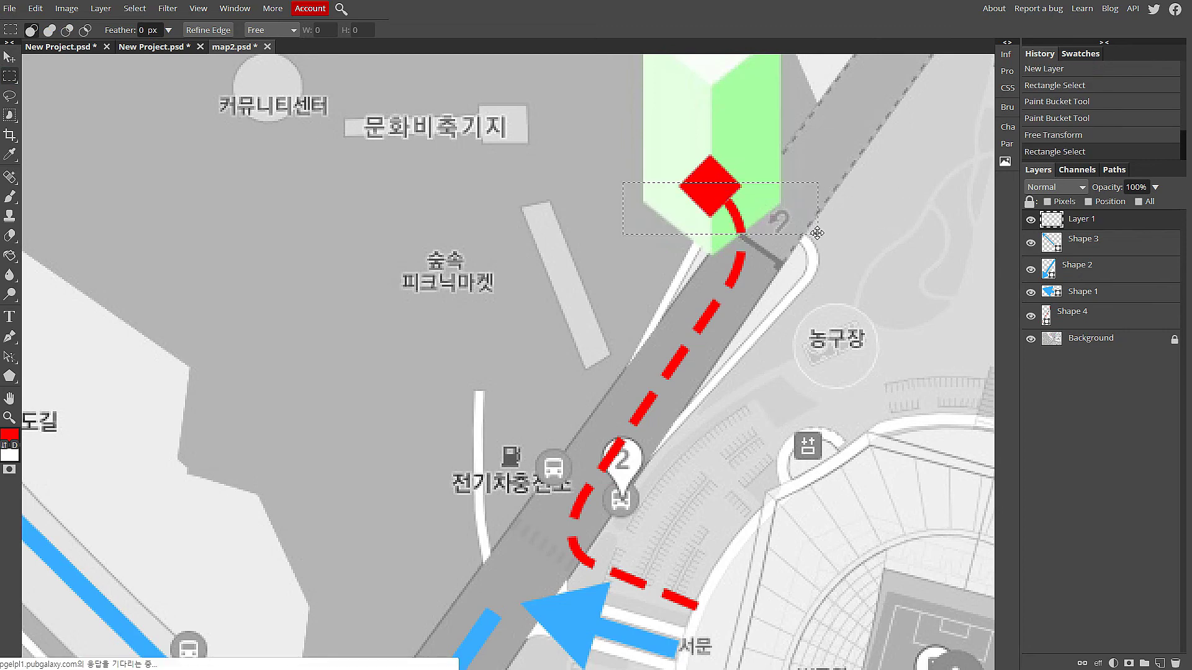
key("Delete")
key("ctrl+d")
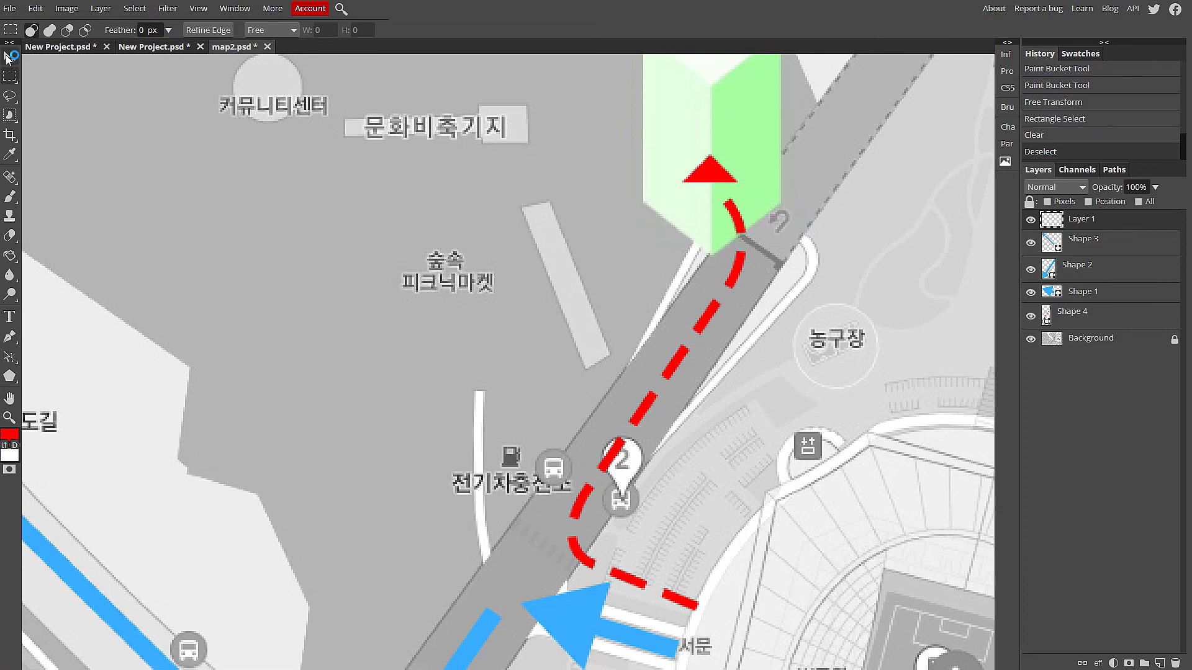
Narrow the arrowhead to 67% width, tilt it to follow the route's curve, and fit the map in view
key("ctrl+t")
mouse_move(738, 168)
left_mouse_down()
mouse_move(717, 169)
mouse_move(730, 202)
mouse_move(746, 168)
left_mouse_up()
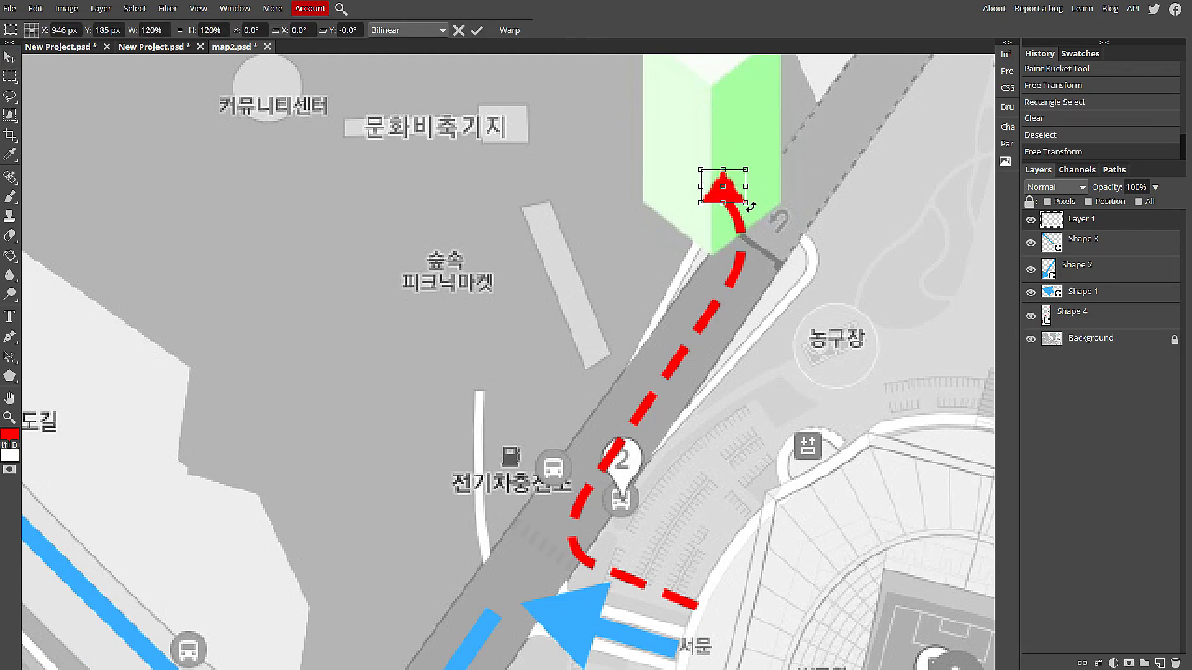
left_click_drag(751, 206, 737, 198)
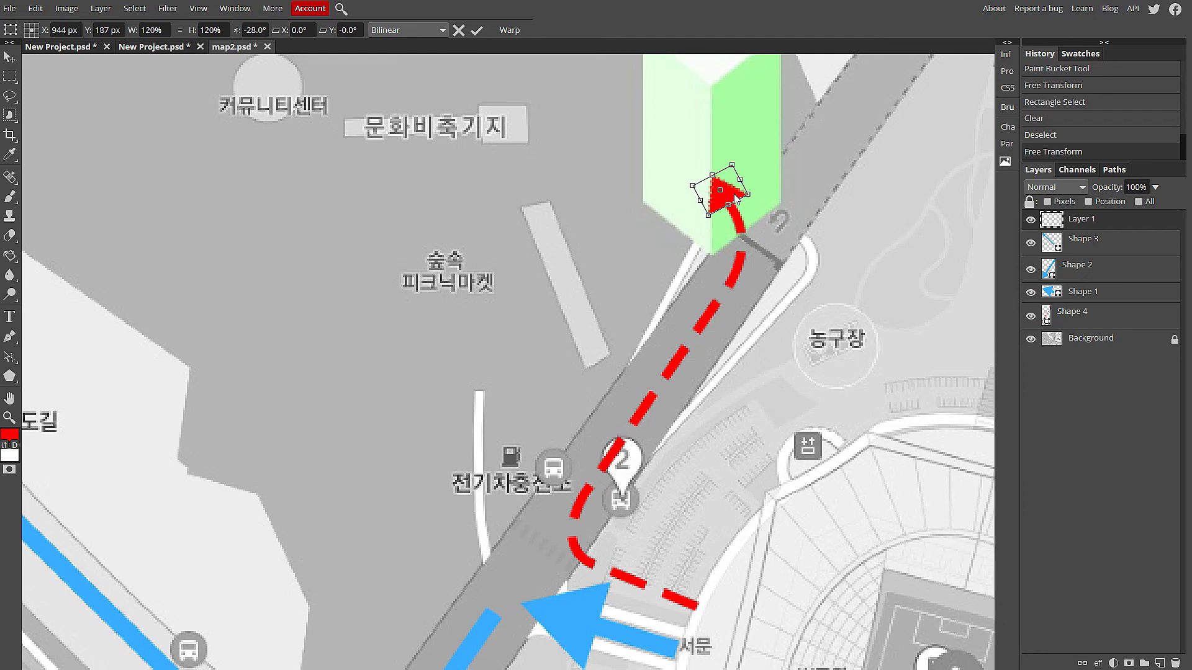
key("Return")
left_click(8, 420)
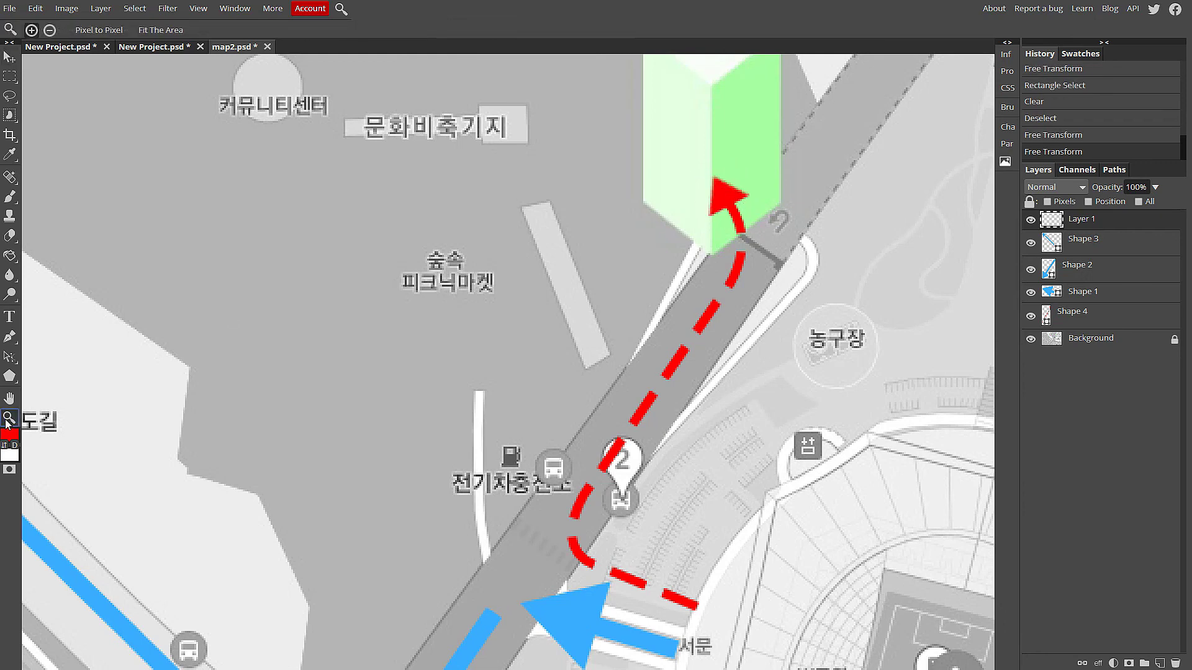
key("ctrl+0")
left_click(10, 56)
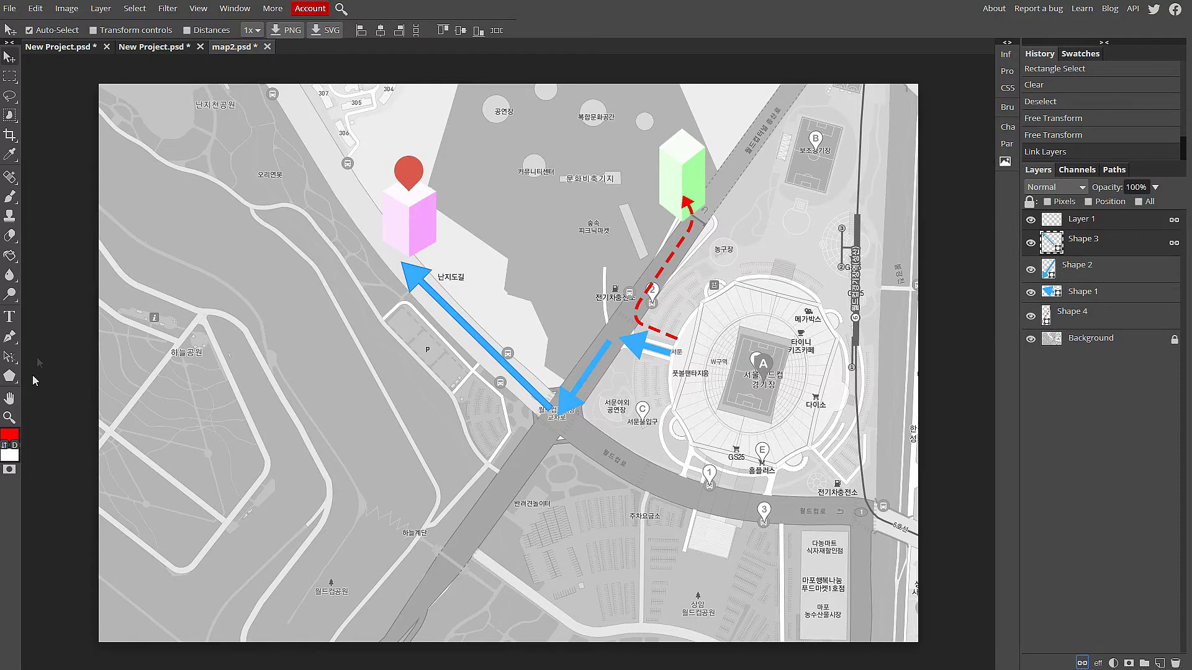
Choose Custom Shape from the shape tool's flyout in the toolbar
right_click(13, 378)
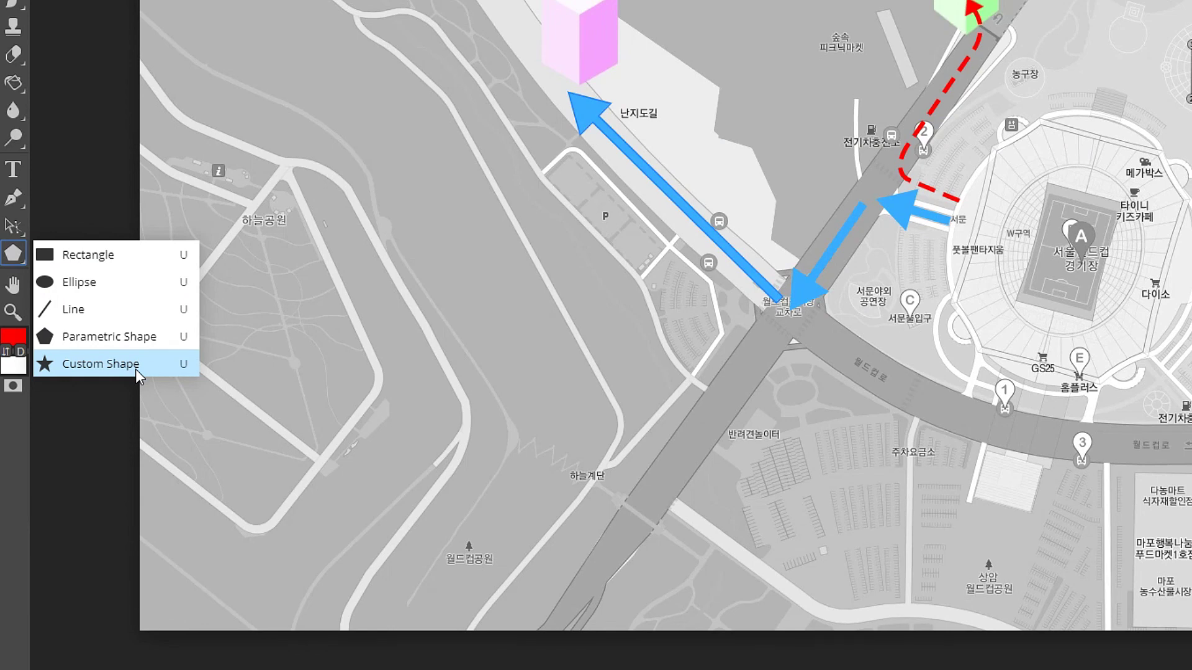
left_click(136, 368)
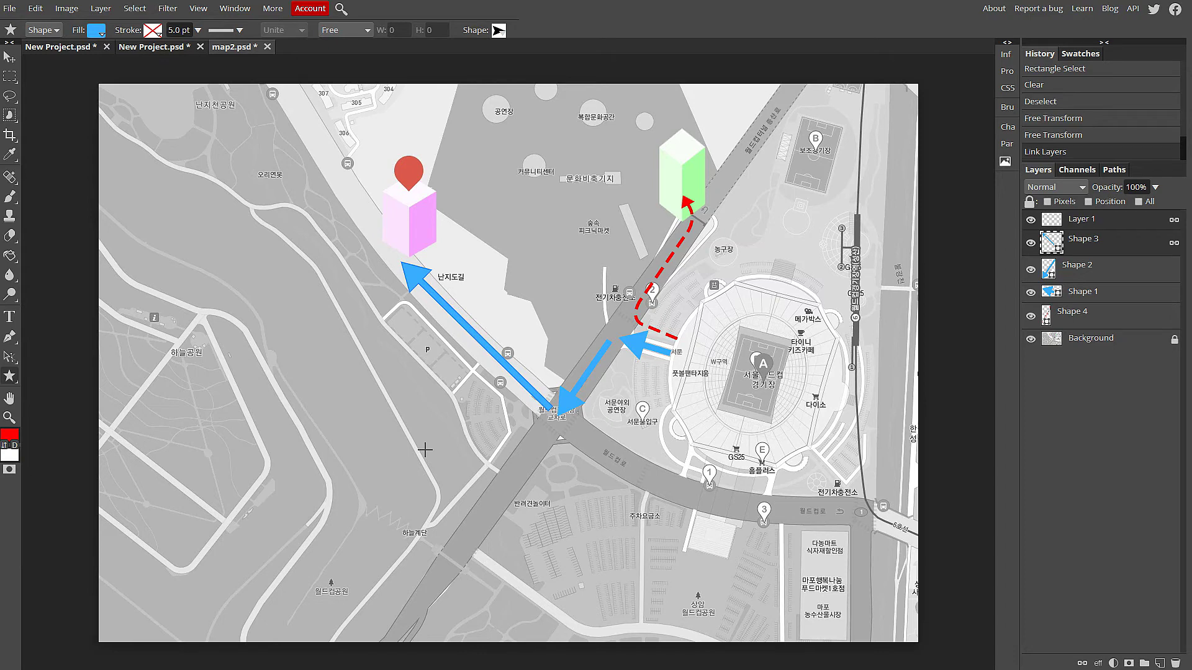
right_click(10, 377)
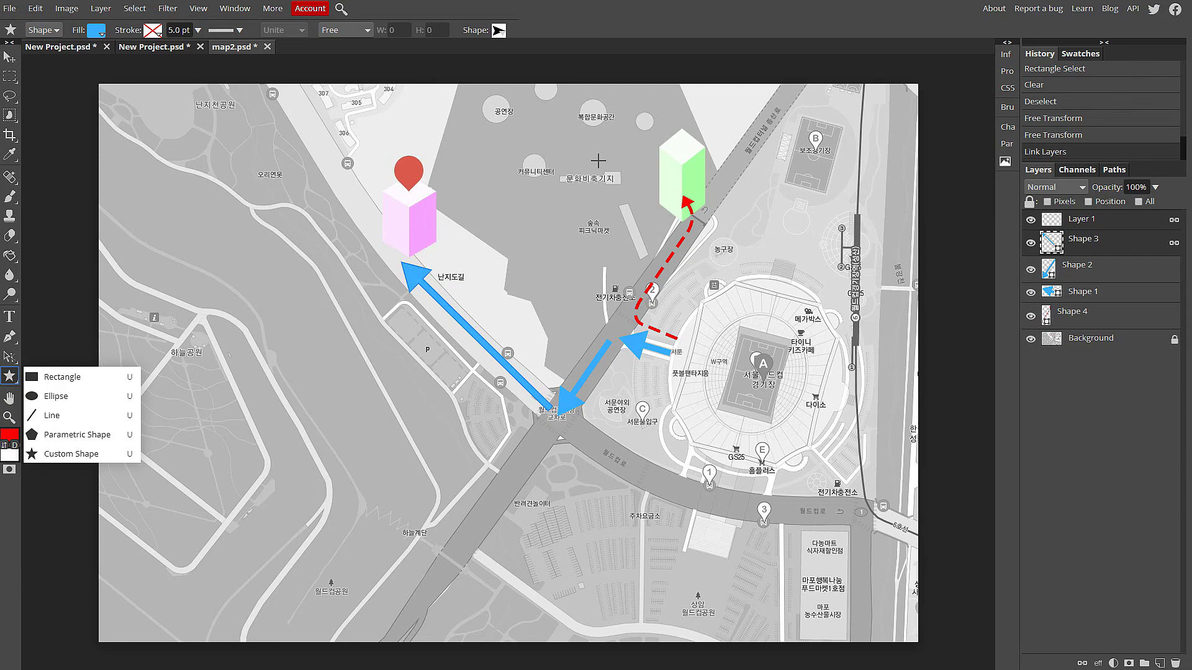
left_click(67, 460)
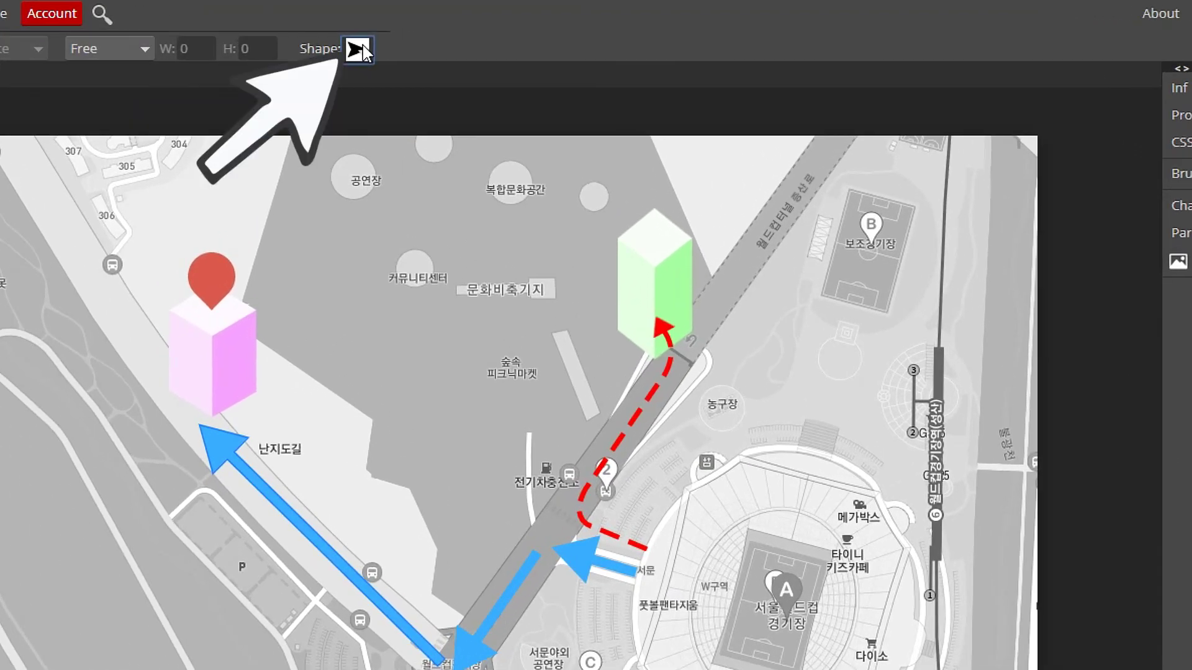
From the custom shape picker's options menu, choose Load .CSH
left_click(401, 45)
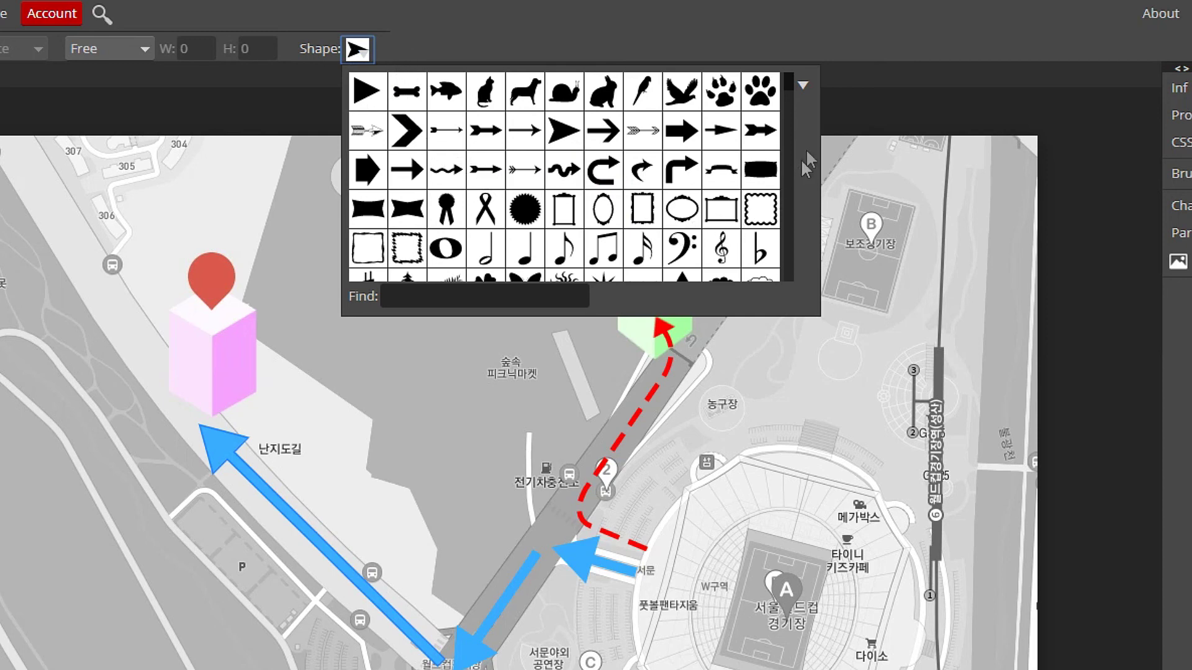
left_click(803, 87)
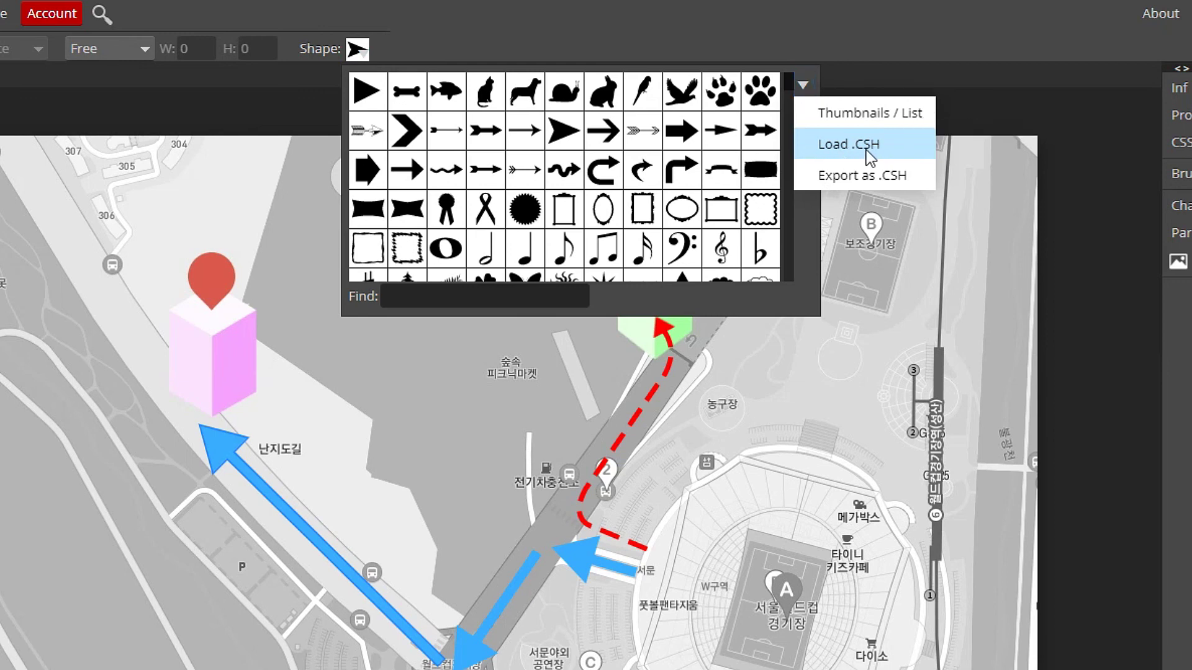
left_click(849, 144)
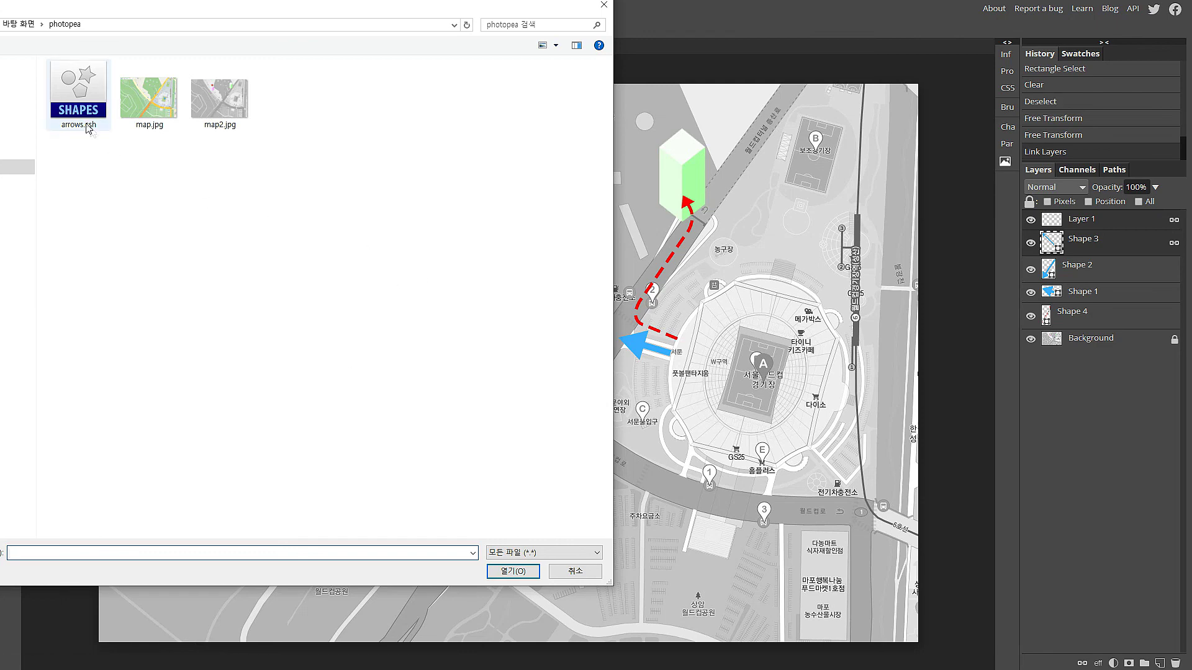
Open arrows.csh and confirm keeping it in local storage
left_click(81, 111)
left_click(513, 571)
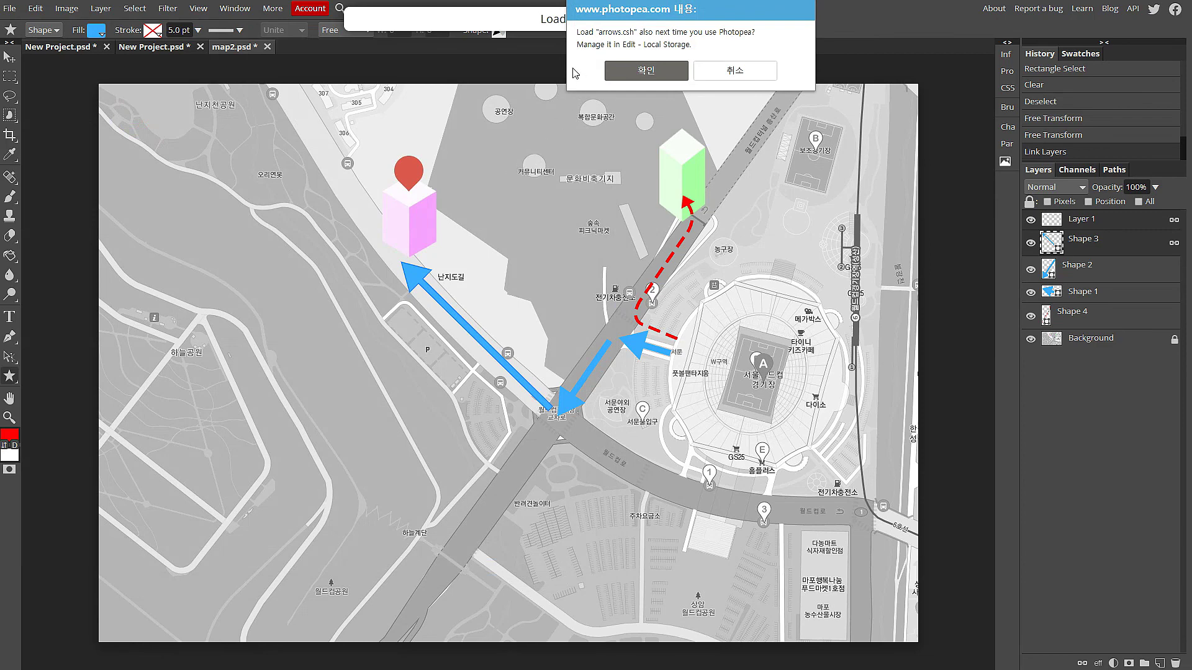
left_click(634, 69)
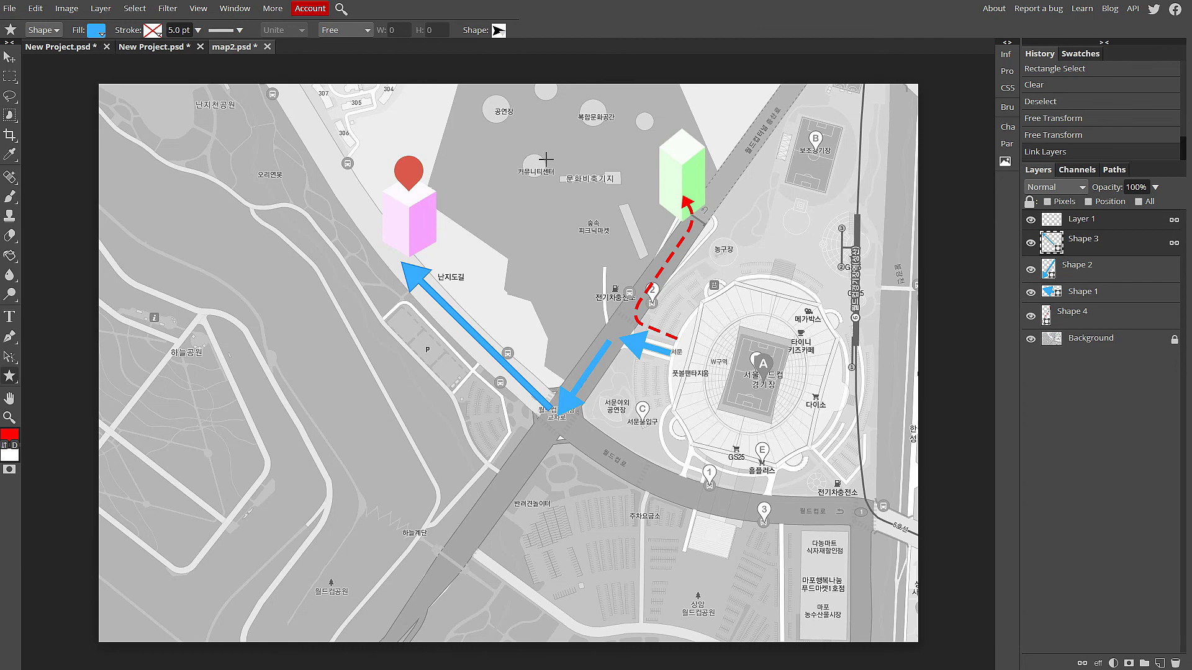
Pick the triangular arrow from the loaded shapes and draw it near the green building
left_click(498, 30)
scroll(706, 141, "down", 5)
scroll(705, 141, "down", 3)
scroll(706, 141, "down", 3)
scroll(706, 141, "down", 2)
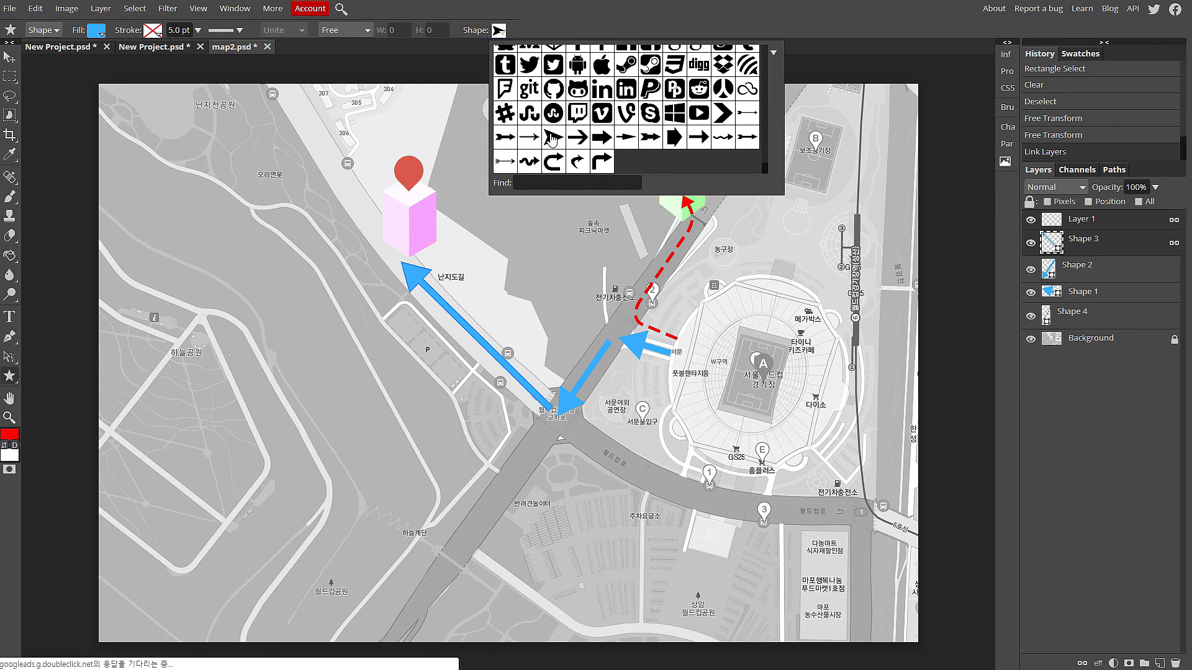
left_click(551, 138)
left_click_drag(679, 185, 706, 212)
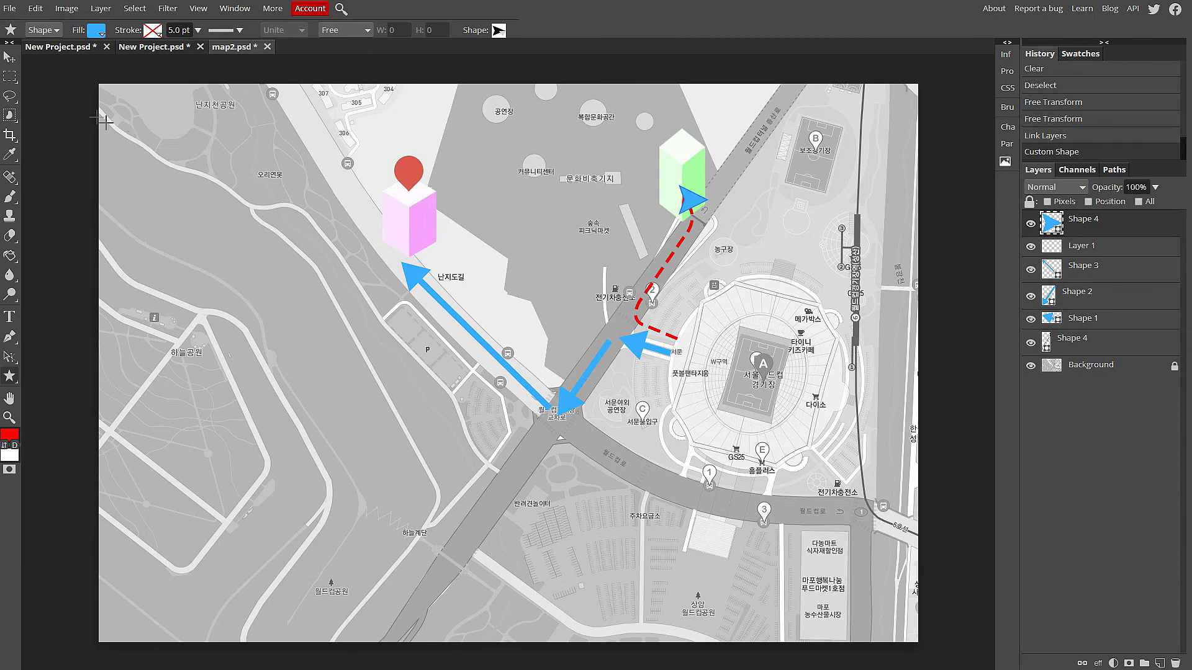
Fill the arrow red, rotate it along the route, and move it beside the green building
left_click(96, 30)
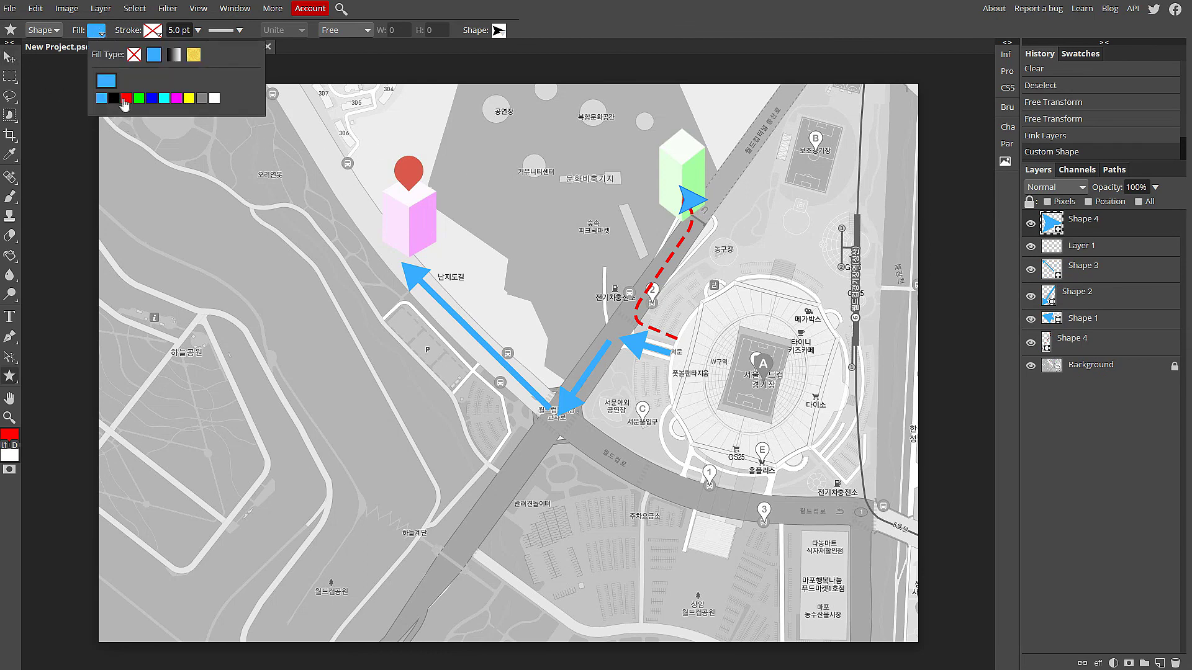
left_click(124, 98)
key("ctrl+alt+t")
left_click_drag(704, 152, 691, 187)
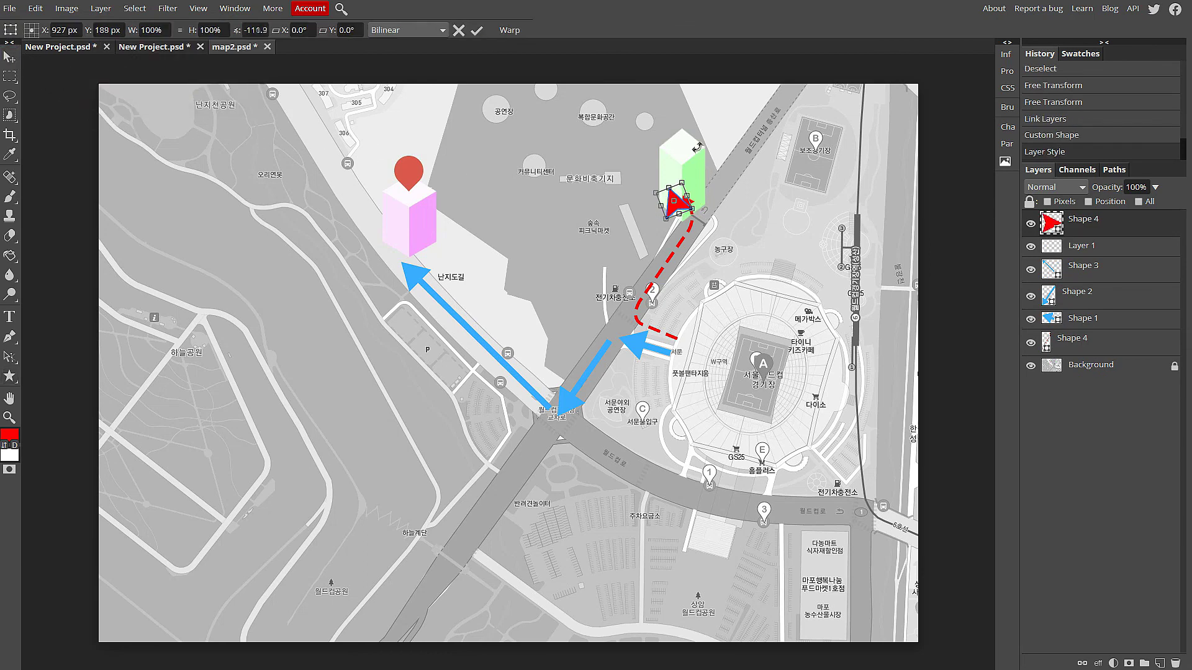
key("Return")
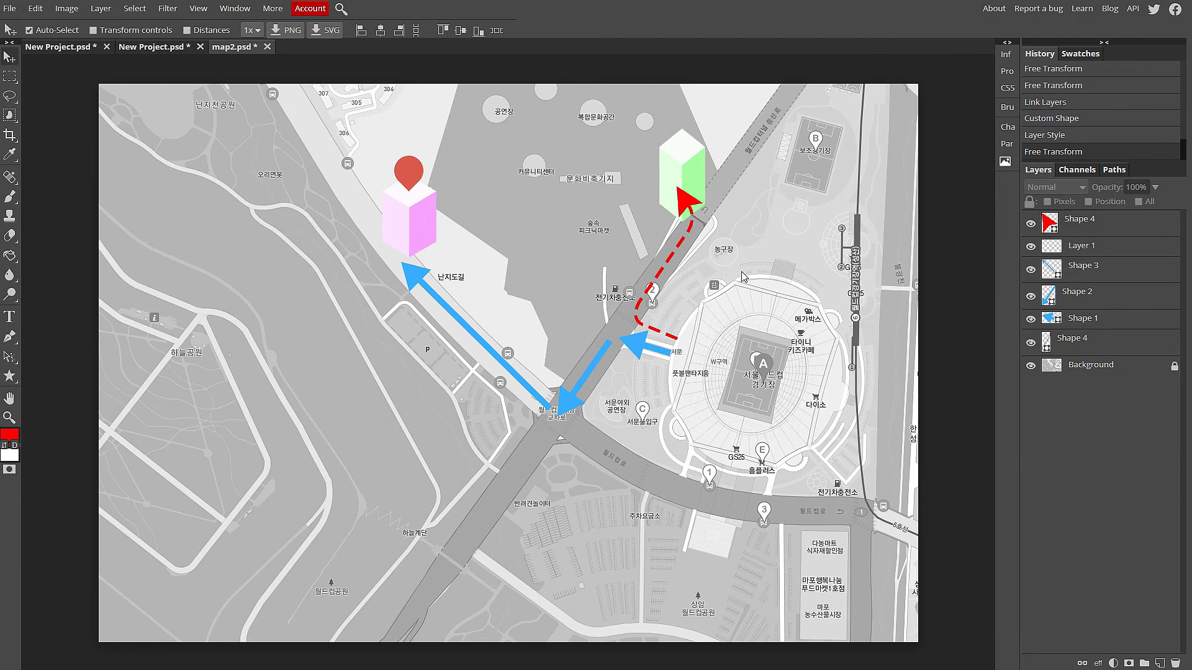
left_click_drag(686, 197, 736, 182)
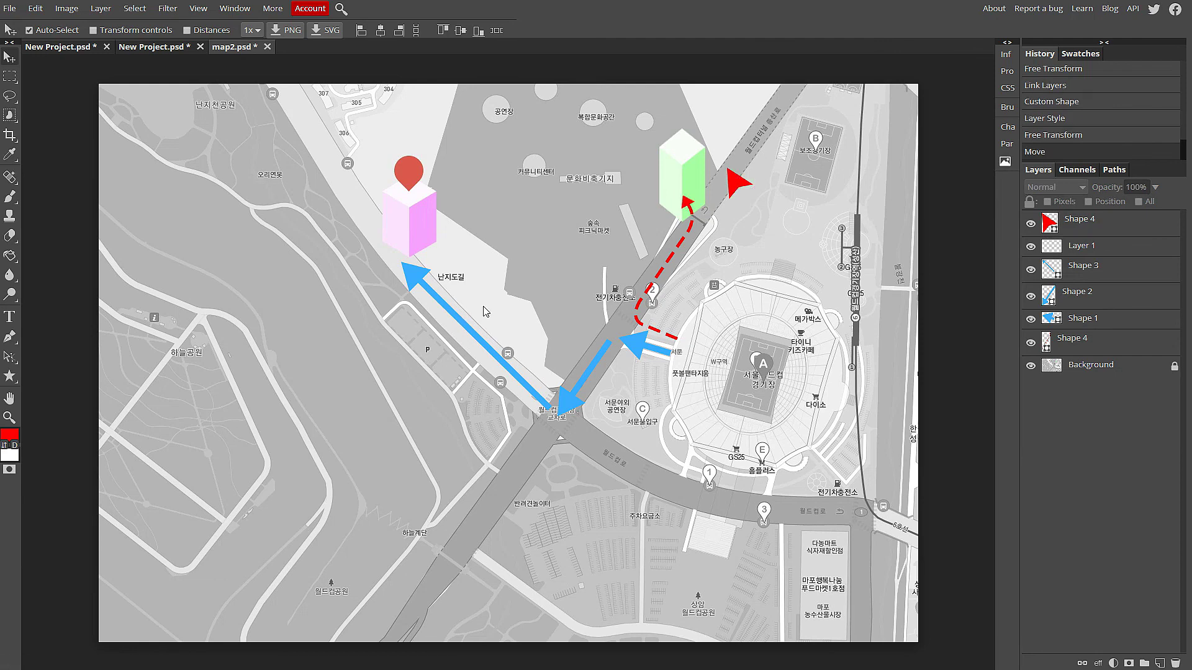
left_click(9, 377)
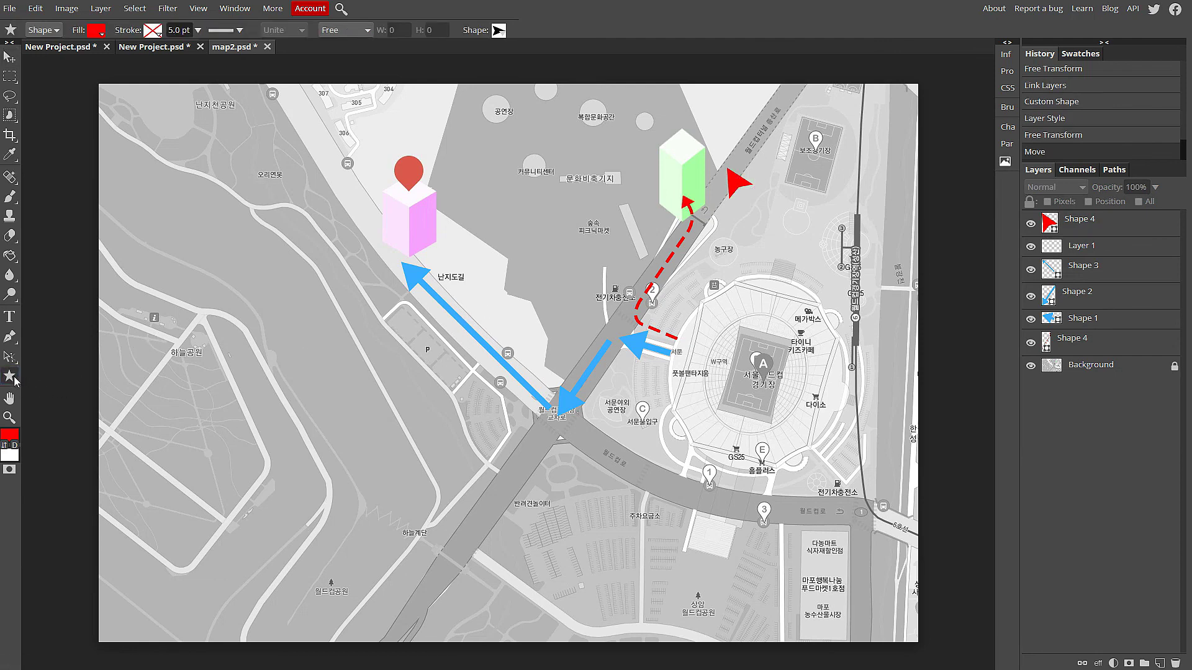
Keep Custom Shape selected and browse the custom shape library
right_click(10, 377)
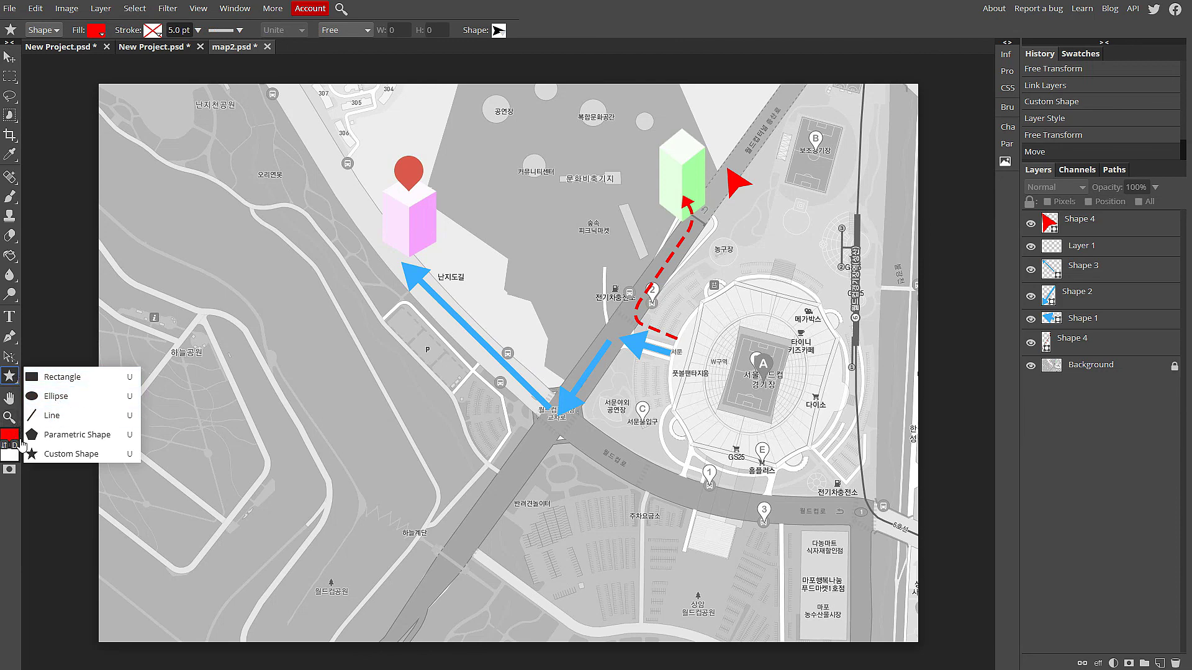
left_click(43, 454)
left_click(498, 29)
scroll(701, 111, "down", 5)
scroll(701, 110, "up", 3)
scroll(702, 111, "down", 2)
scroll(702, 111, "down", 2)
scroll(701, 110, "down", 2)
scroll(701, 111, "down", 2)
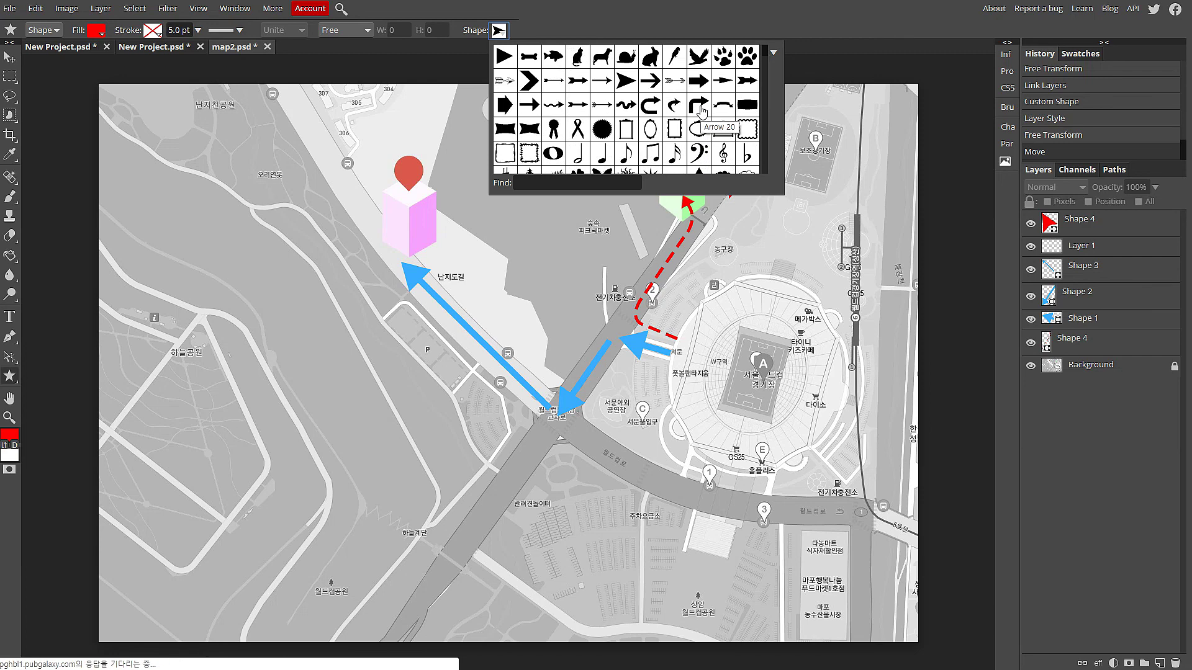
scroll(638, 116, "up", 2)
scroll(637, 116, "down", 2)
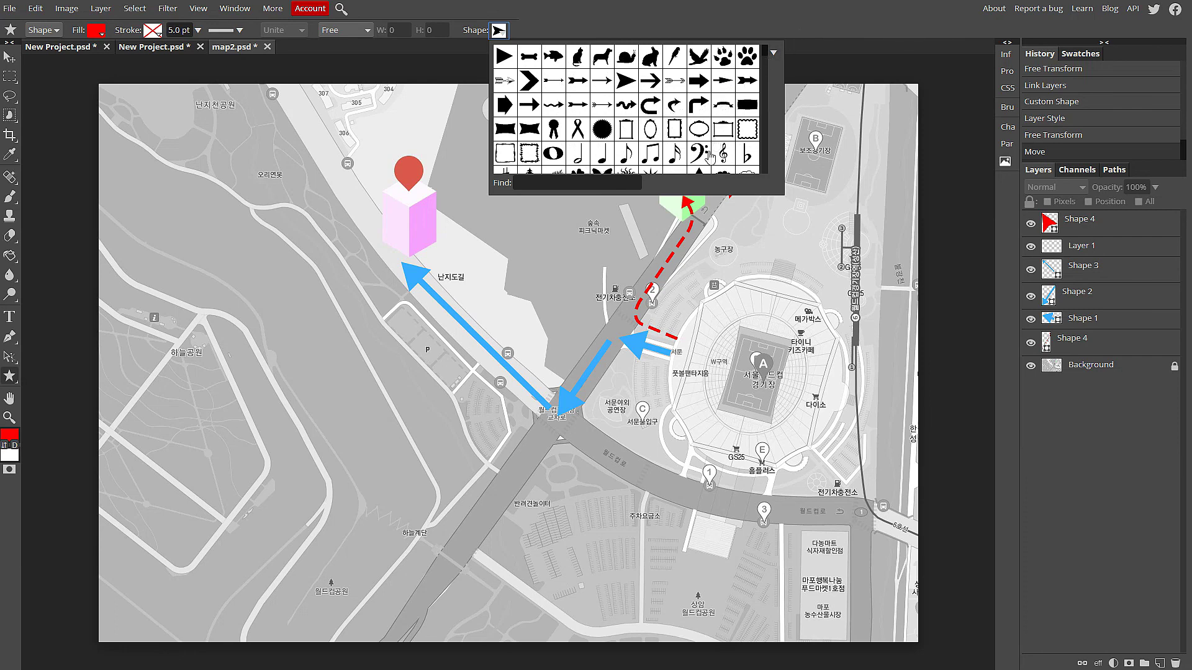
Close the shape library and move the red arrowhead onto the route's end at the building
left_click(802, 24)
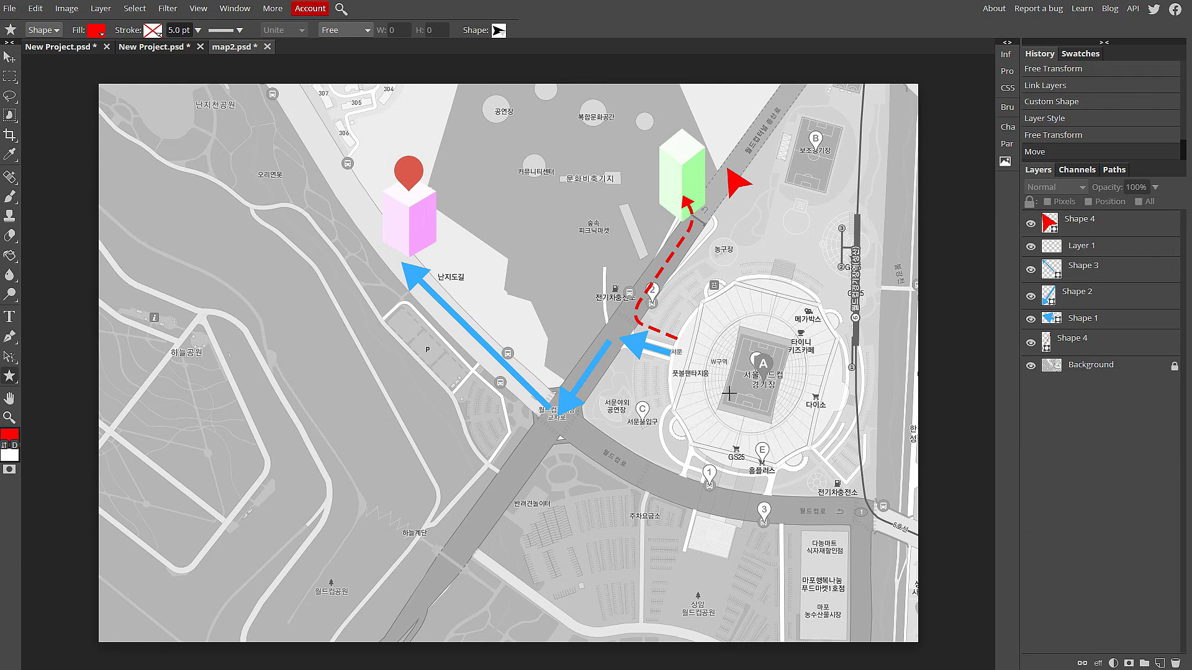
left_click(9, 57)
left_click_drag(737, 185, 688, 204)
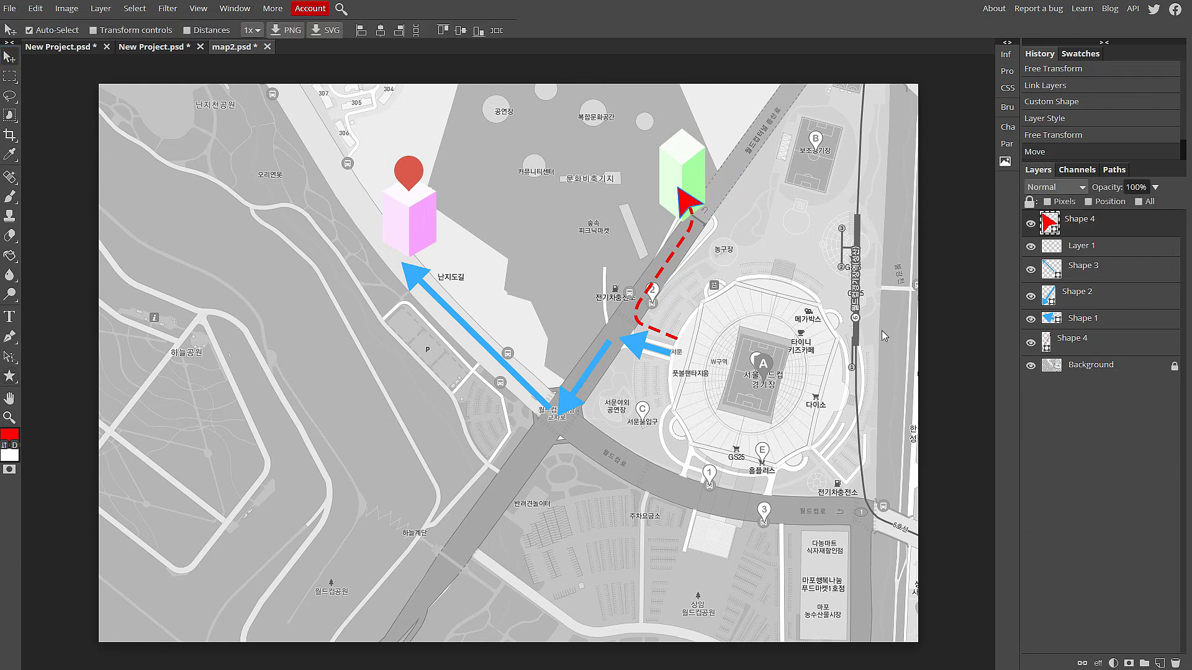